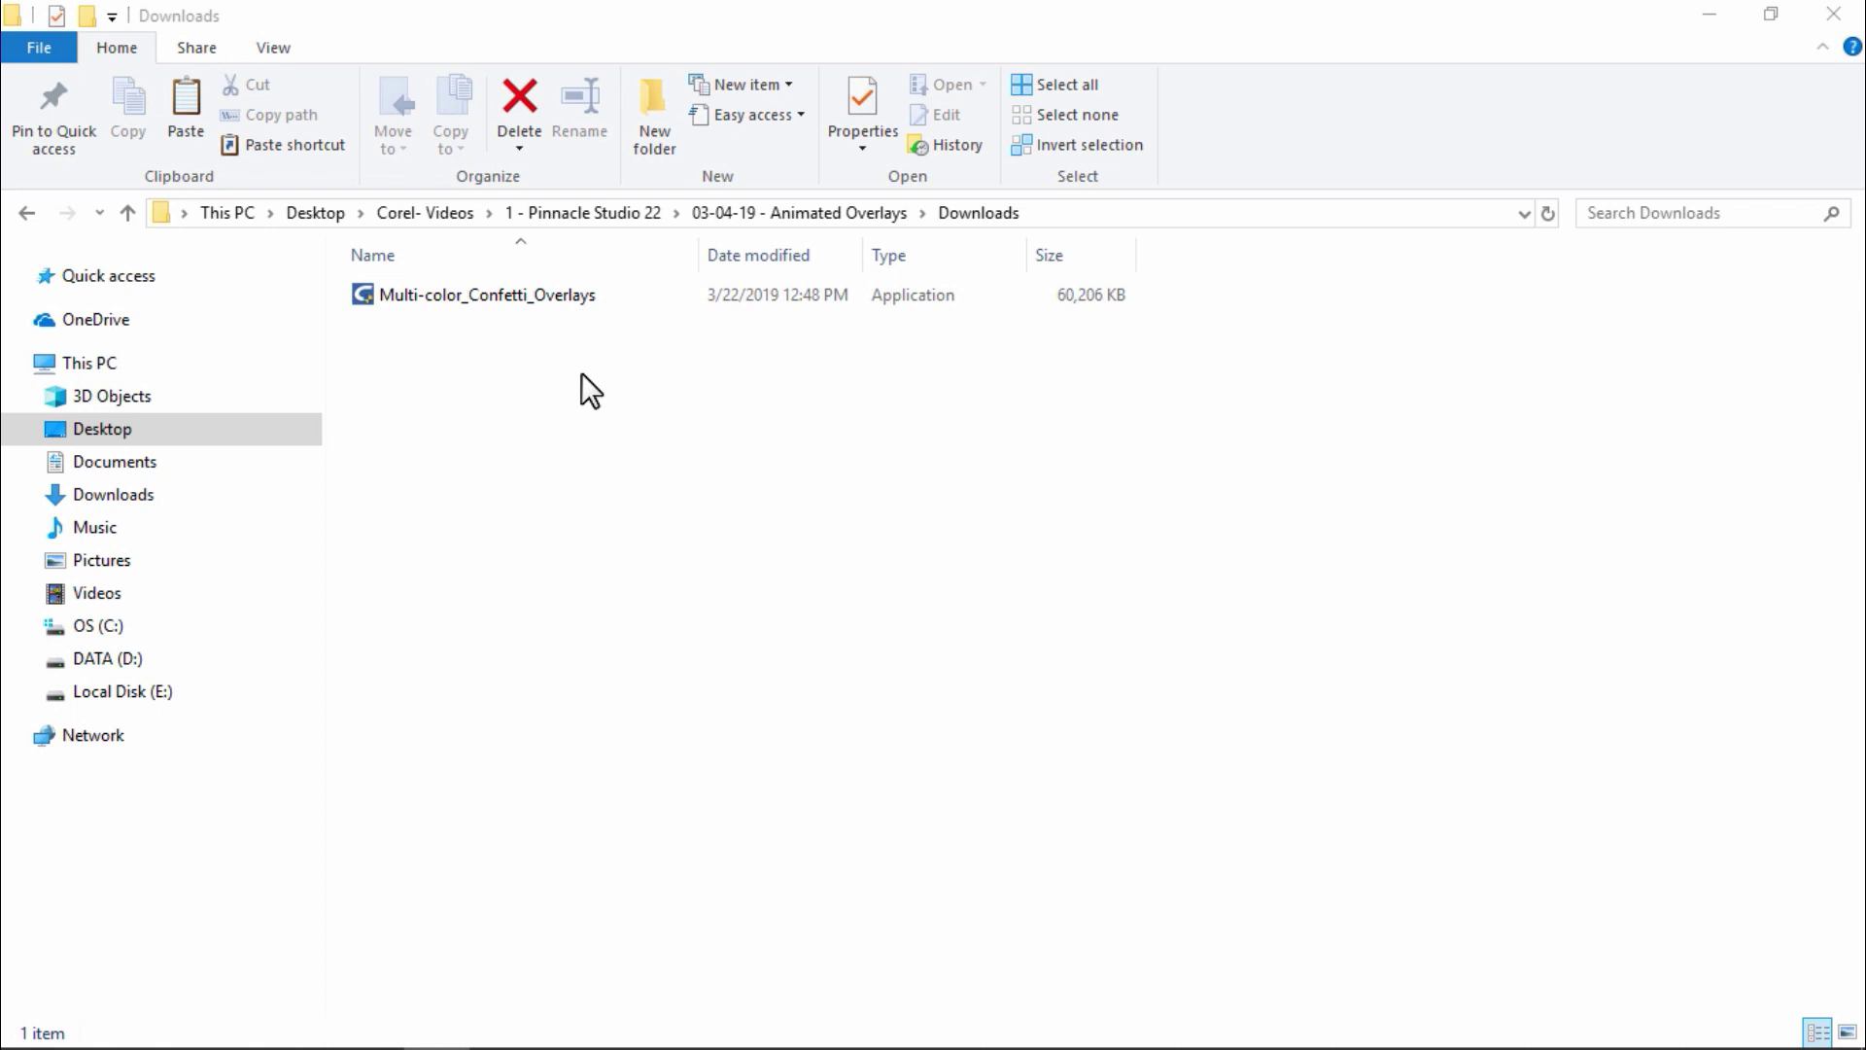
Run the Multi-color_Confetti_Overlays installer, accept the licence terms and finish the installation.
{"action": "left_click", "coordinate": [569, 293]}
{"action": "double_click", "coordinate": [569, 294]}
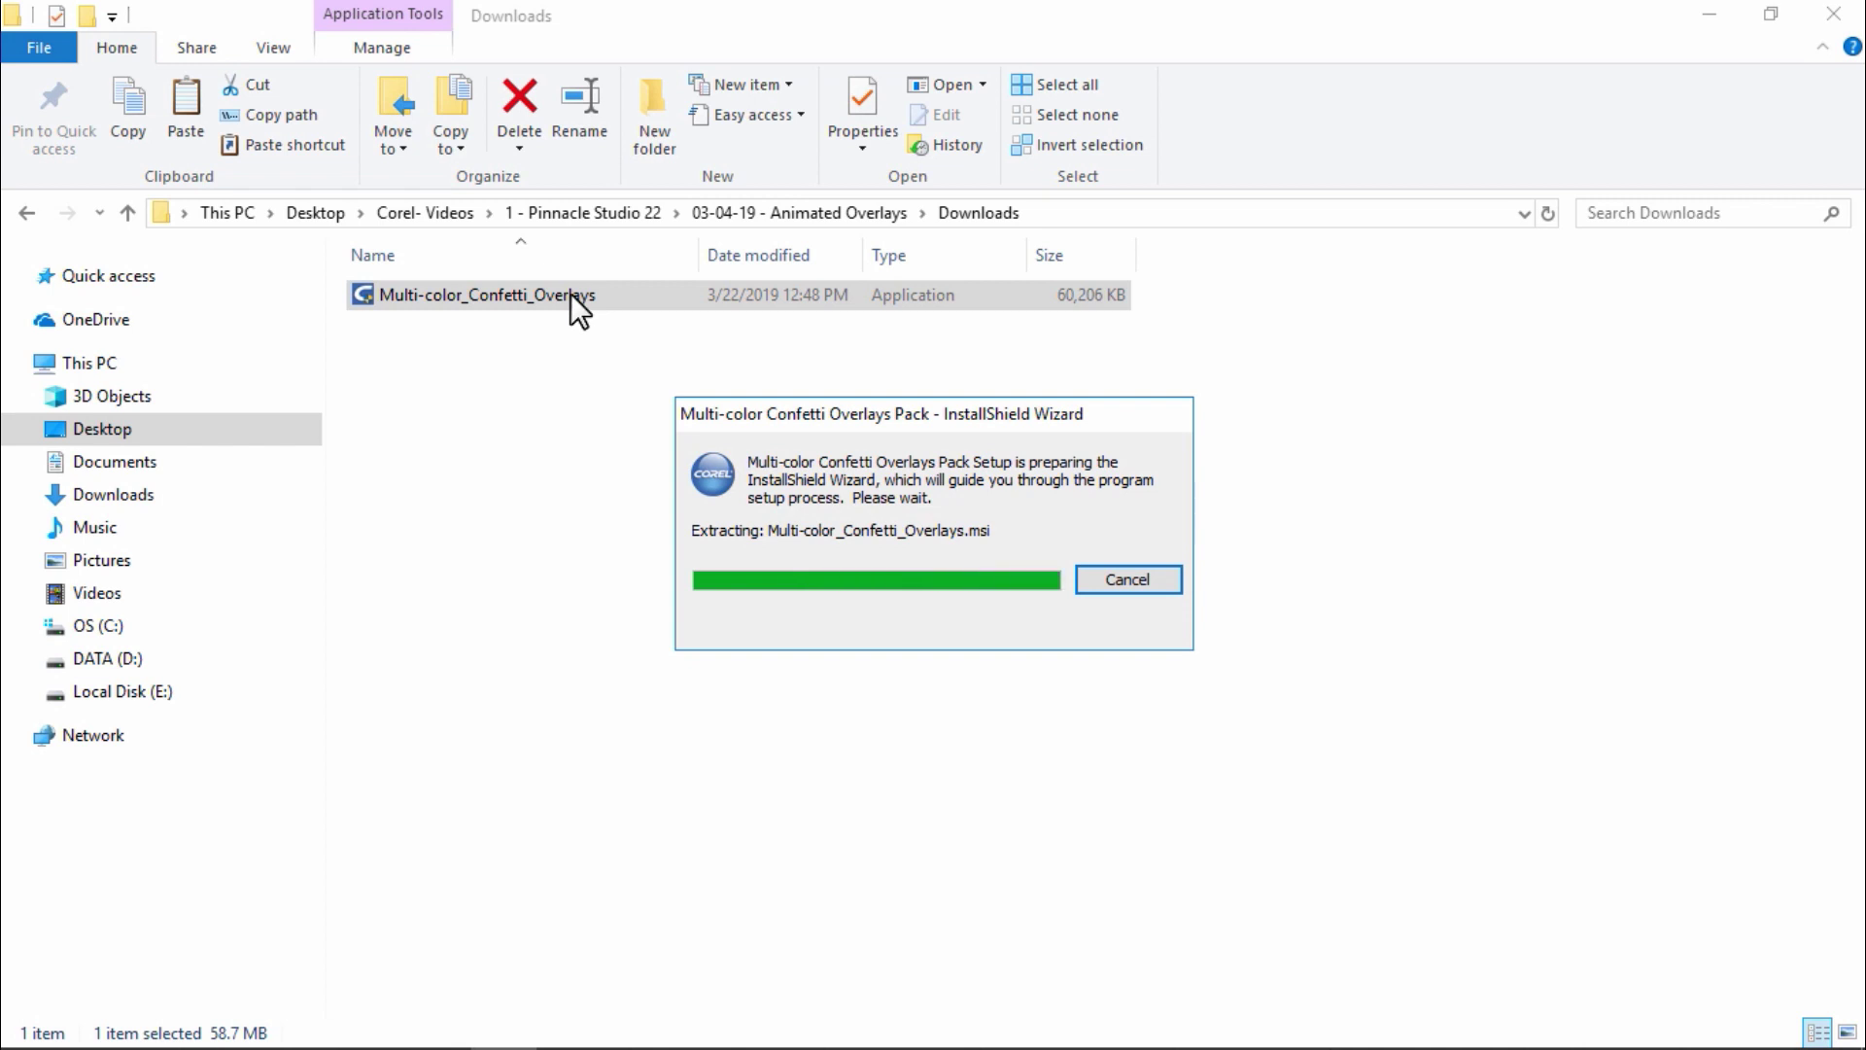
{"action": "left_click", "coordinate": [786, 659]}
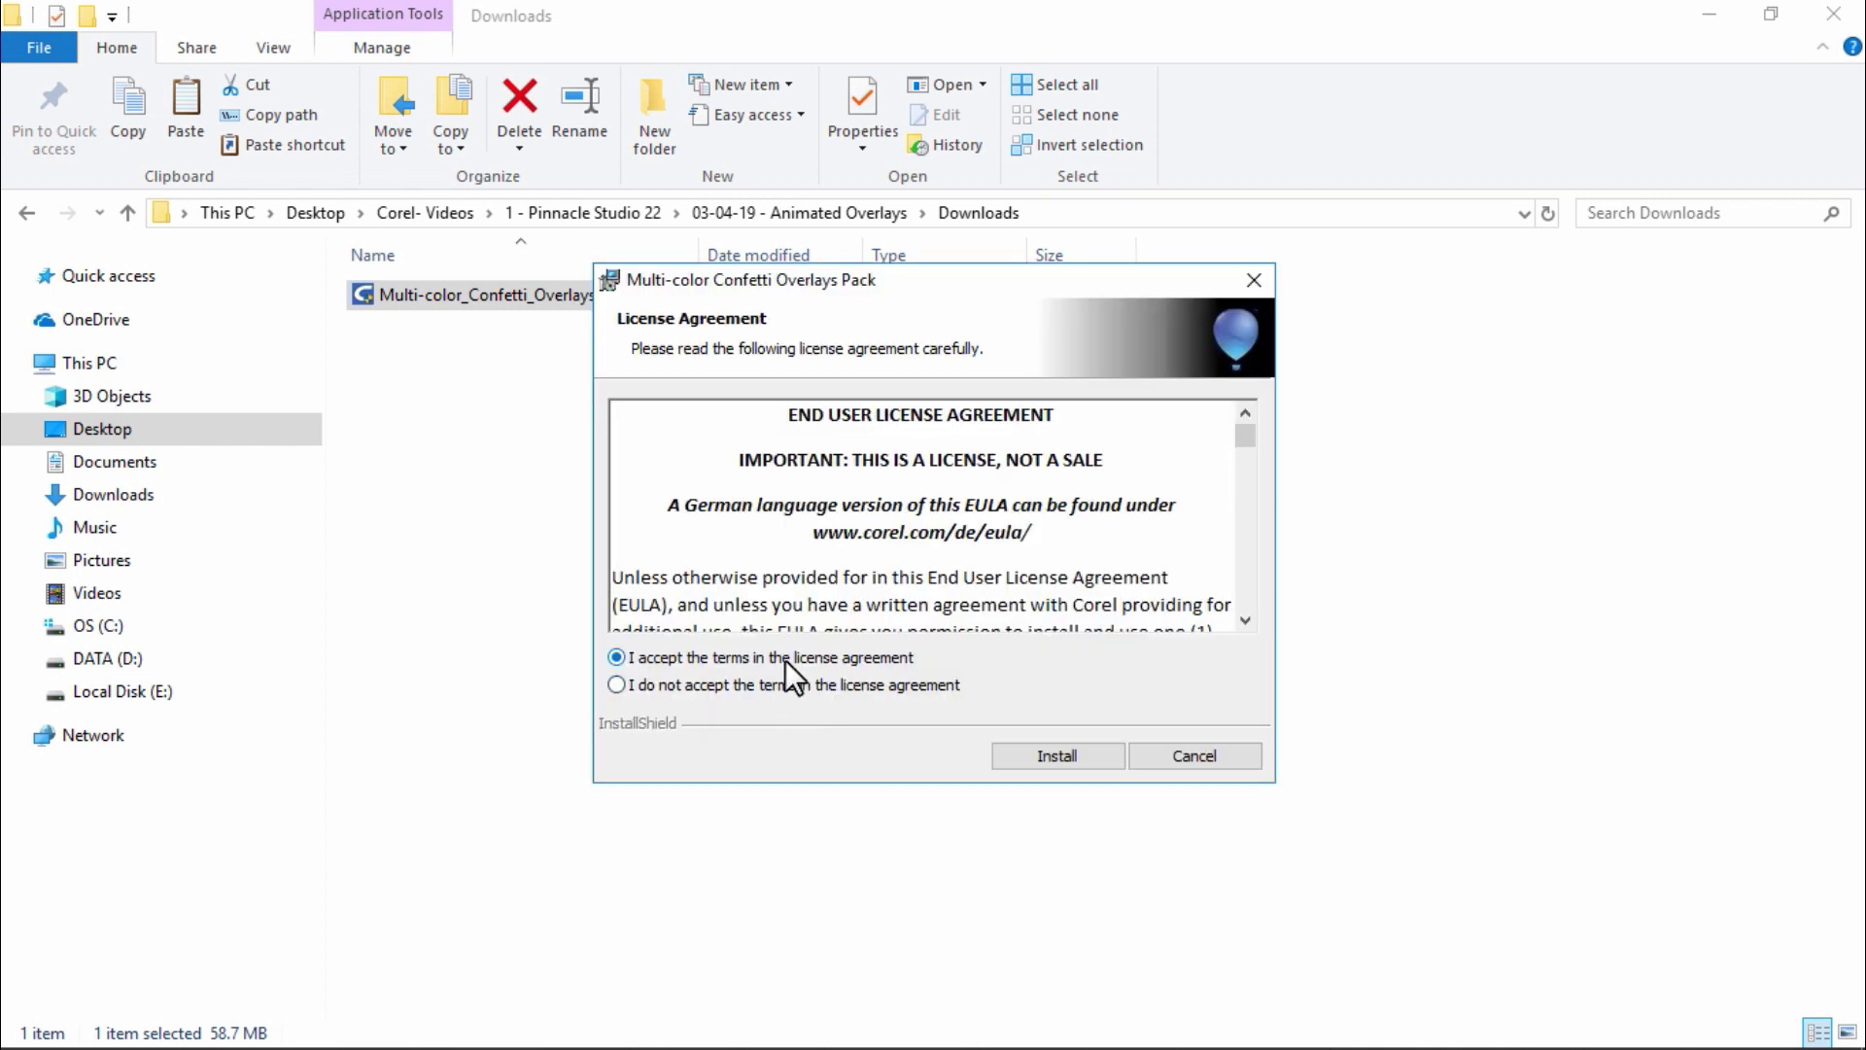
{"action": "left_click", "coordinate": [1011, 755]}
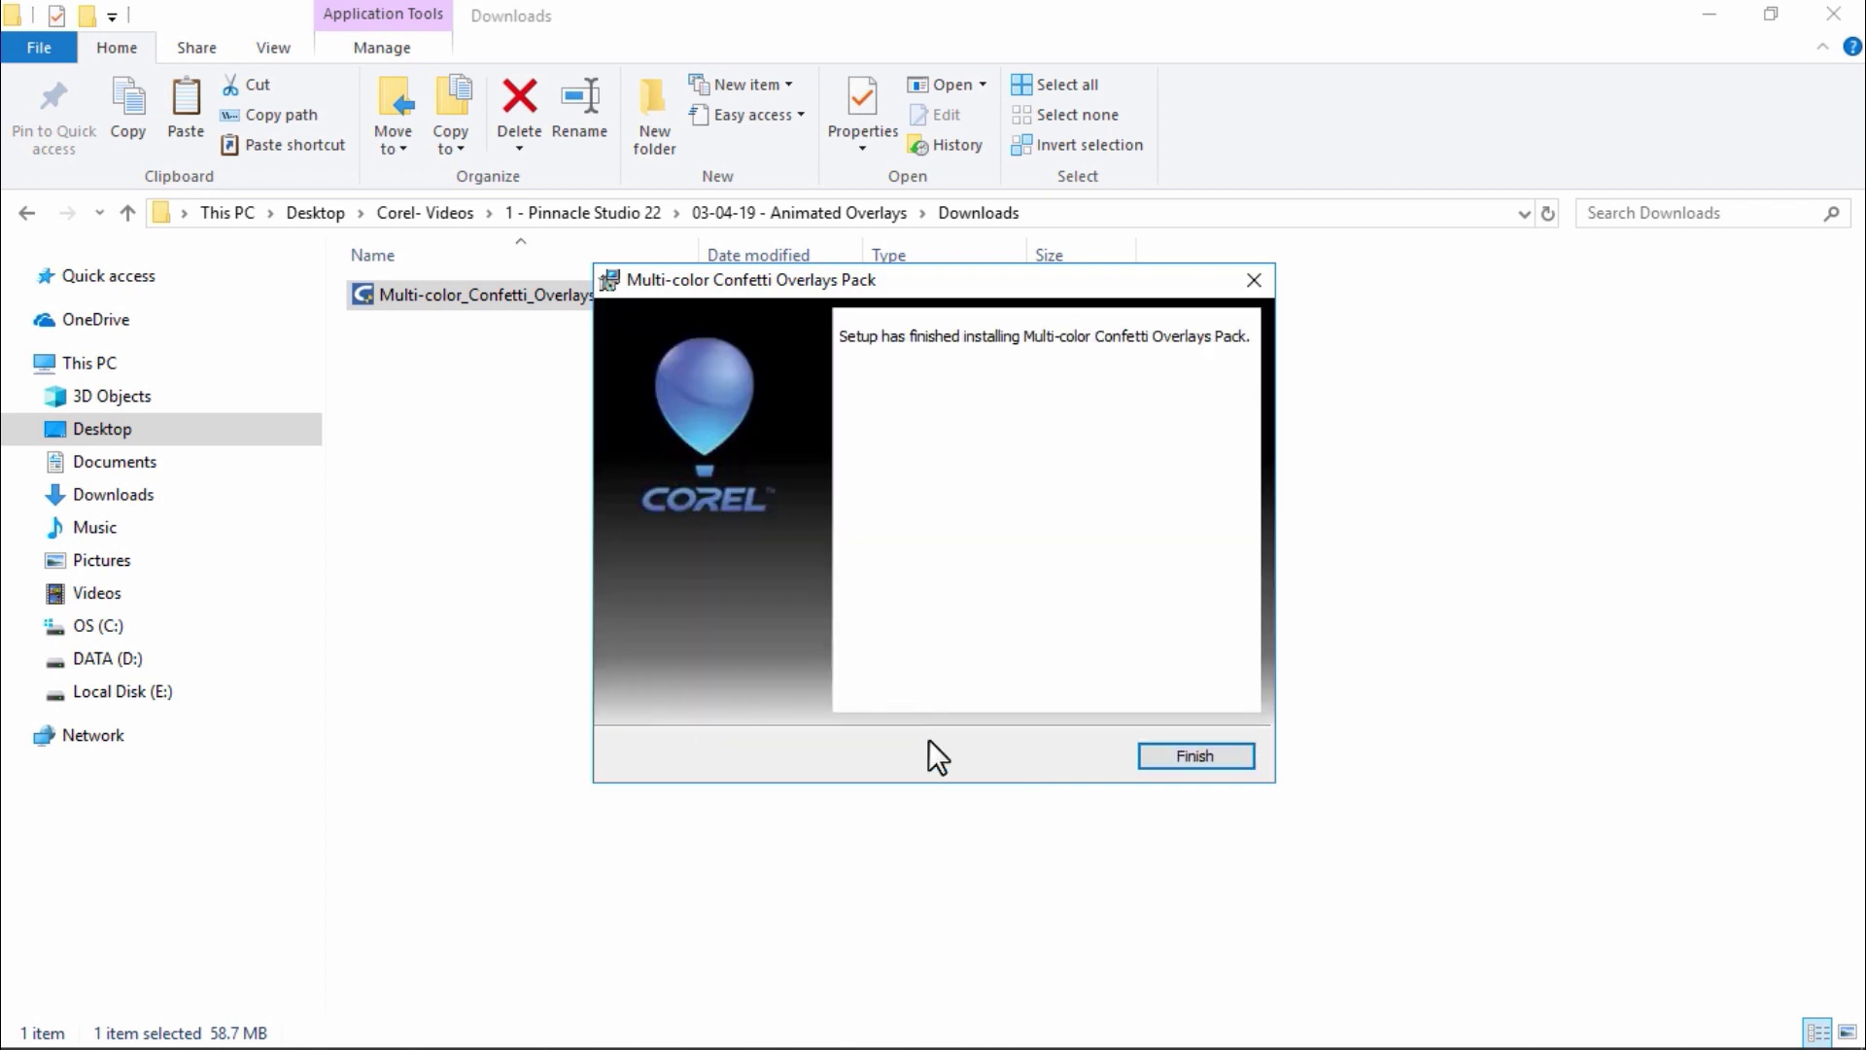
{"action": "left_click", "coordinate": [1172, 760]}
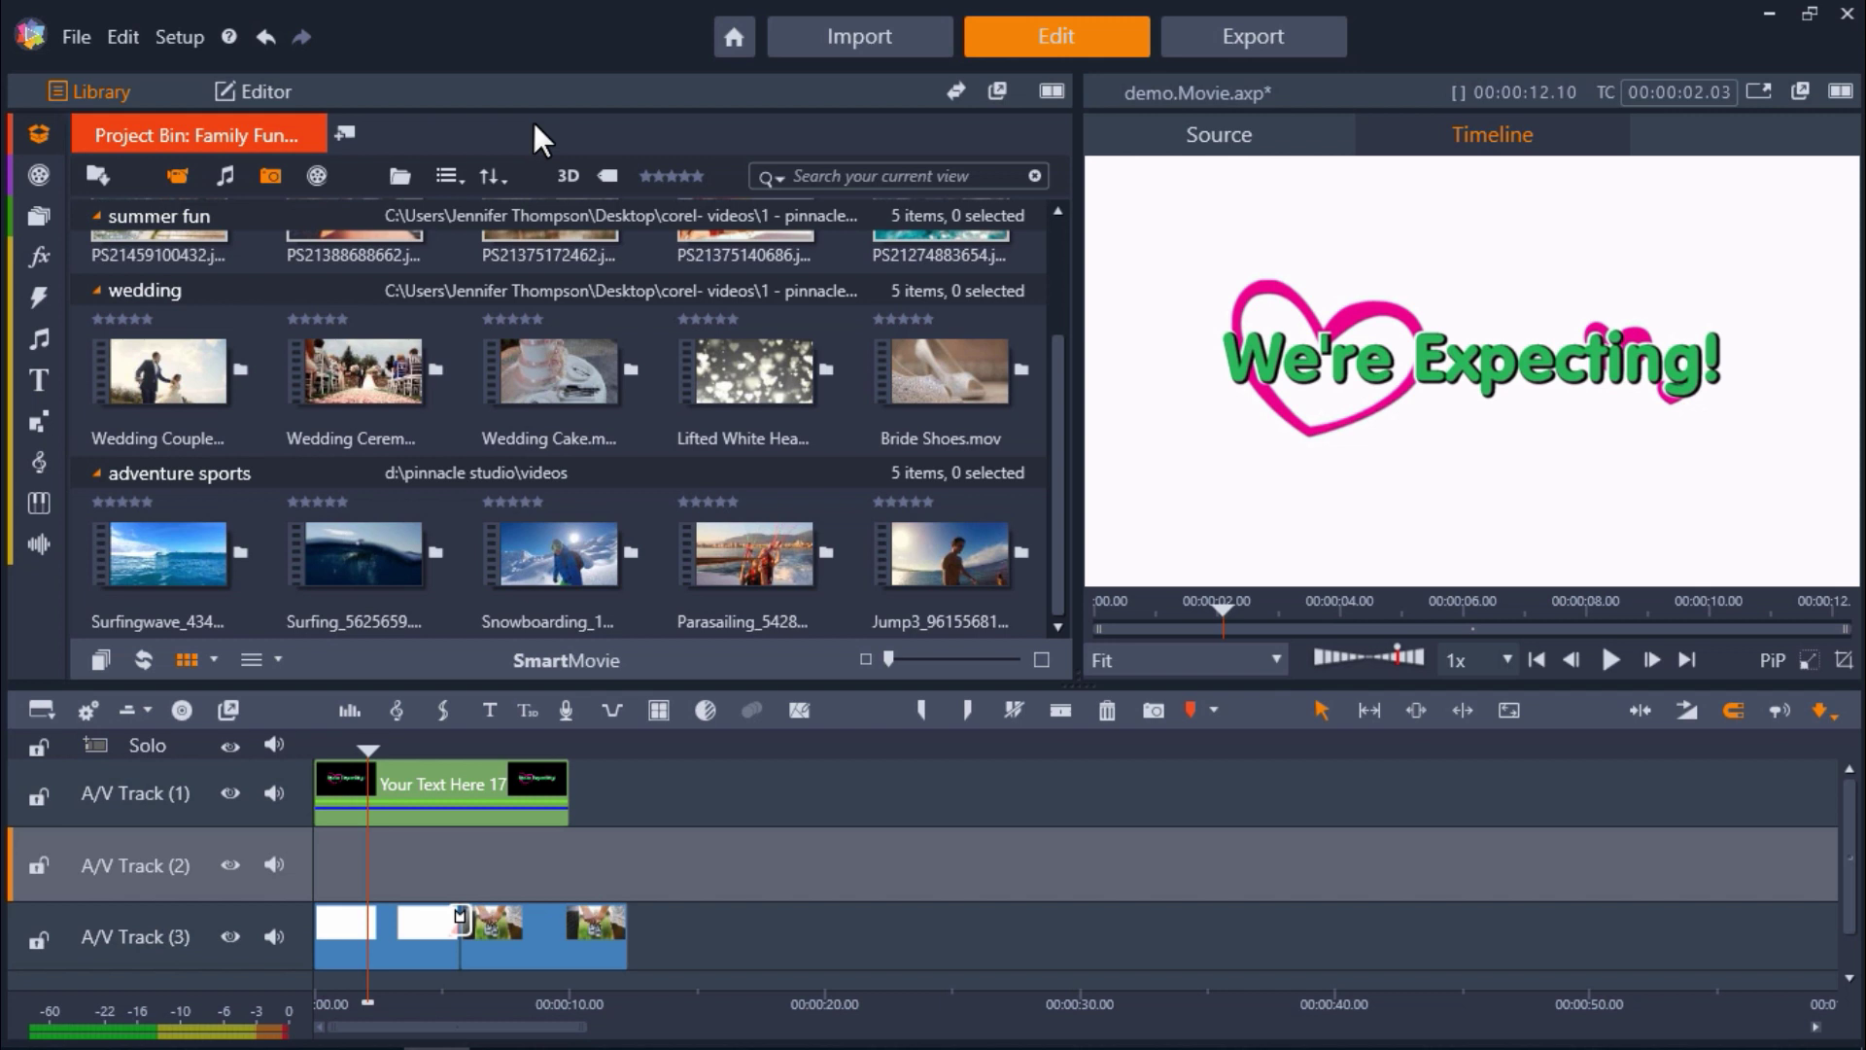
Create a new project bin named 'Animated Overlays'.
{"action": "left_click", "coordinate": [41, 134]}
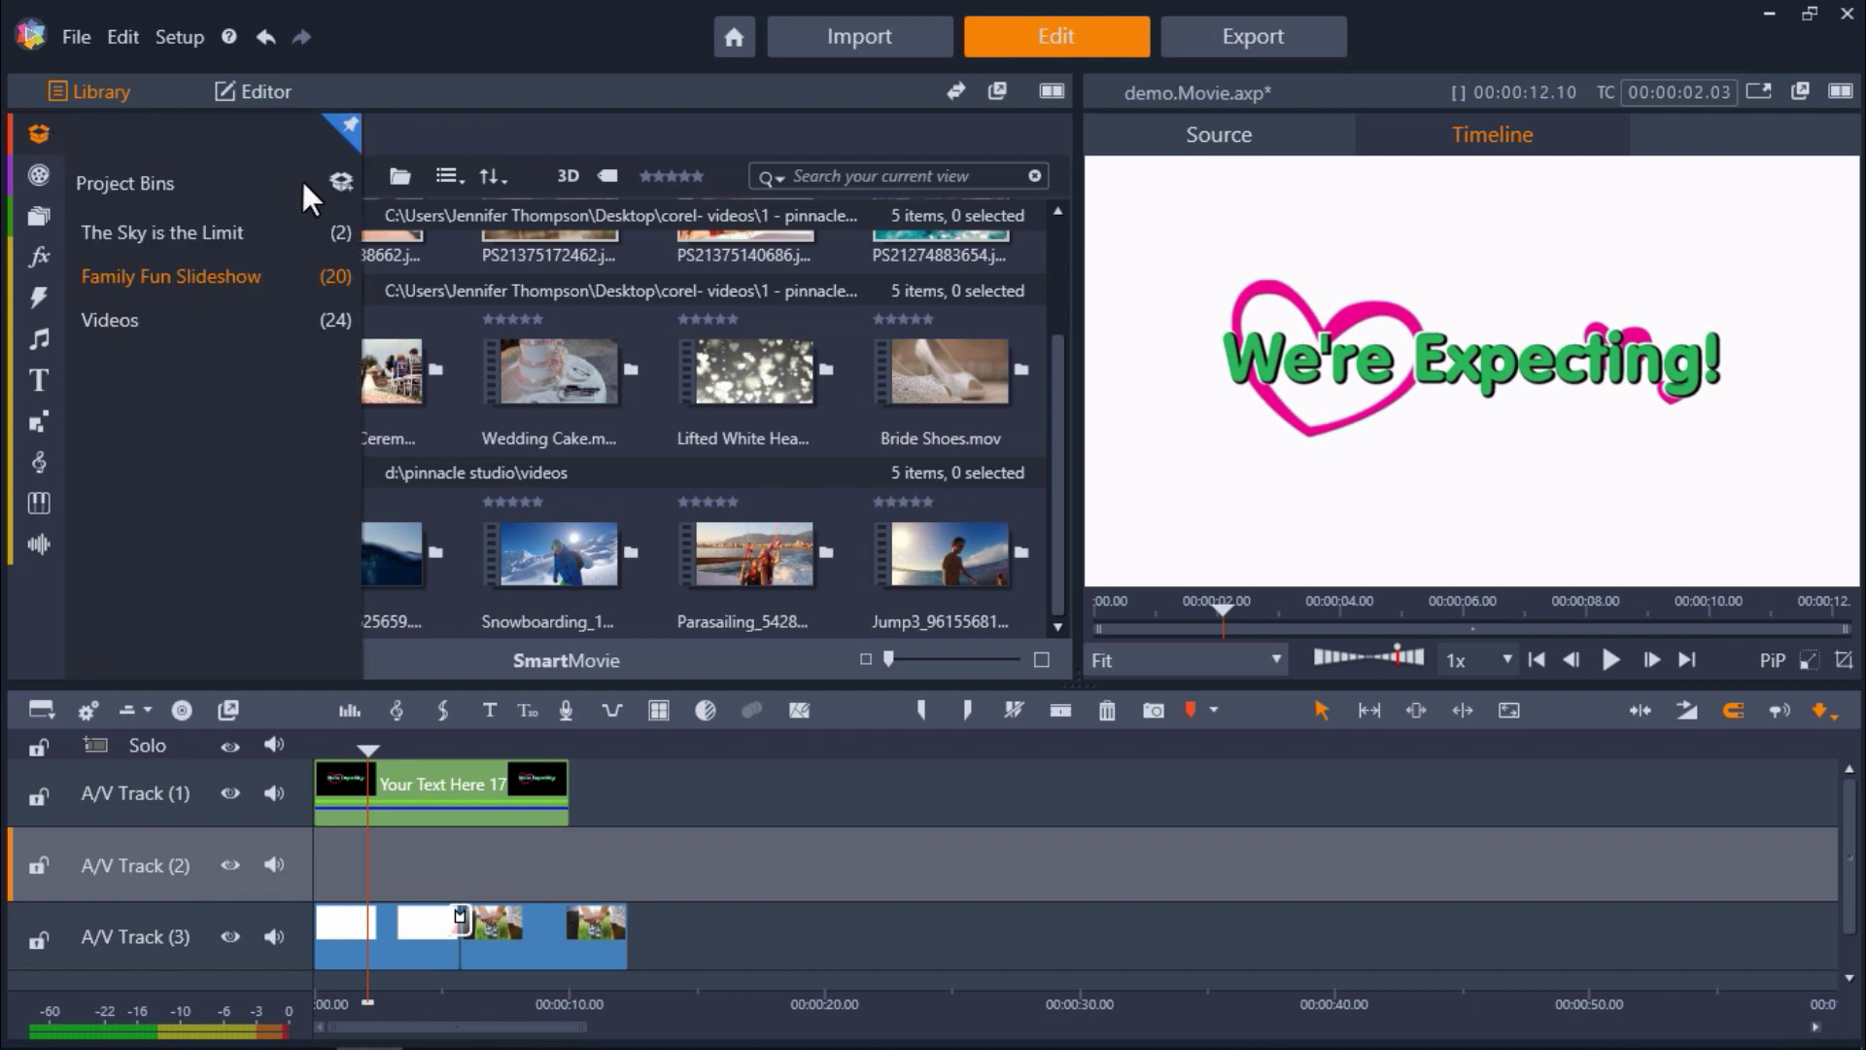
{"action": "left_click", "coordinate": [342, 179]}
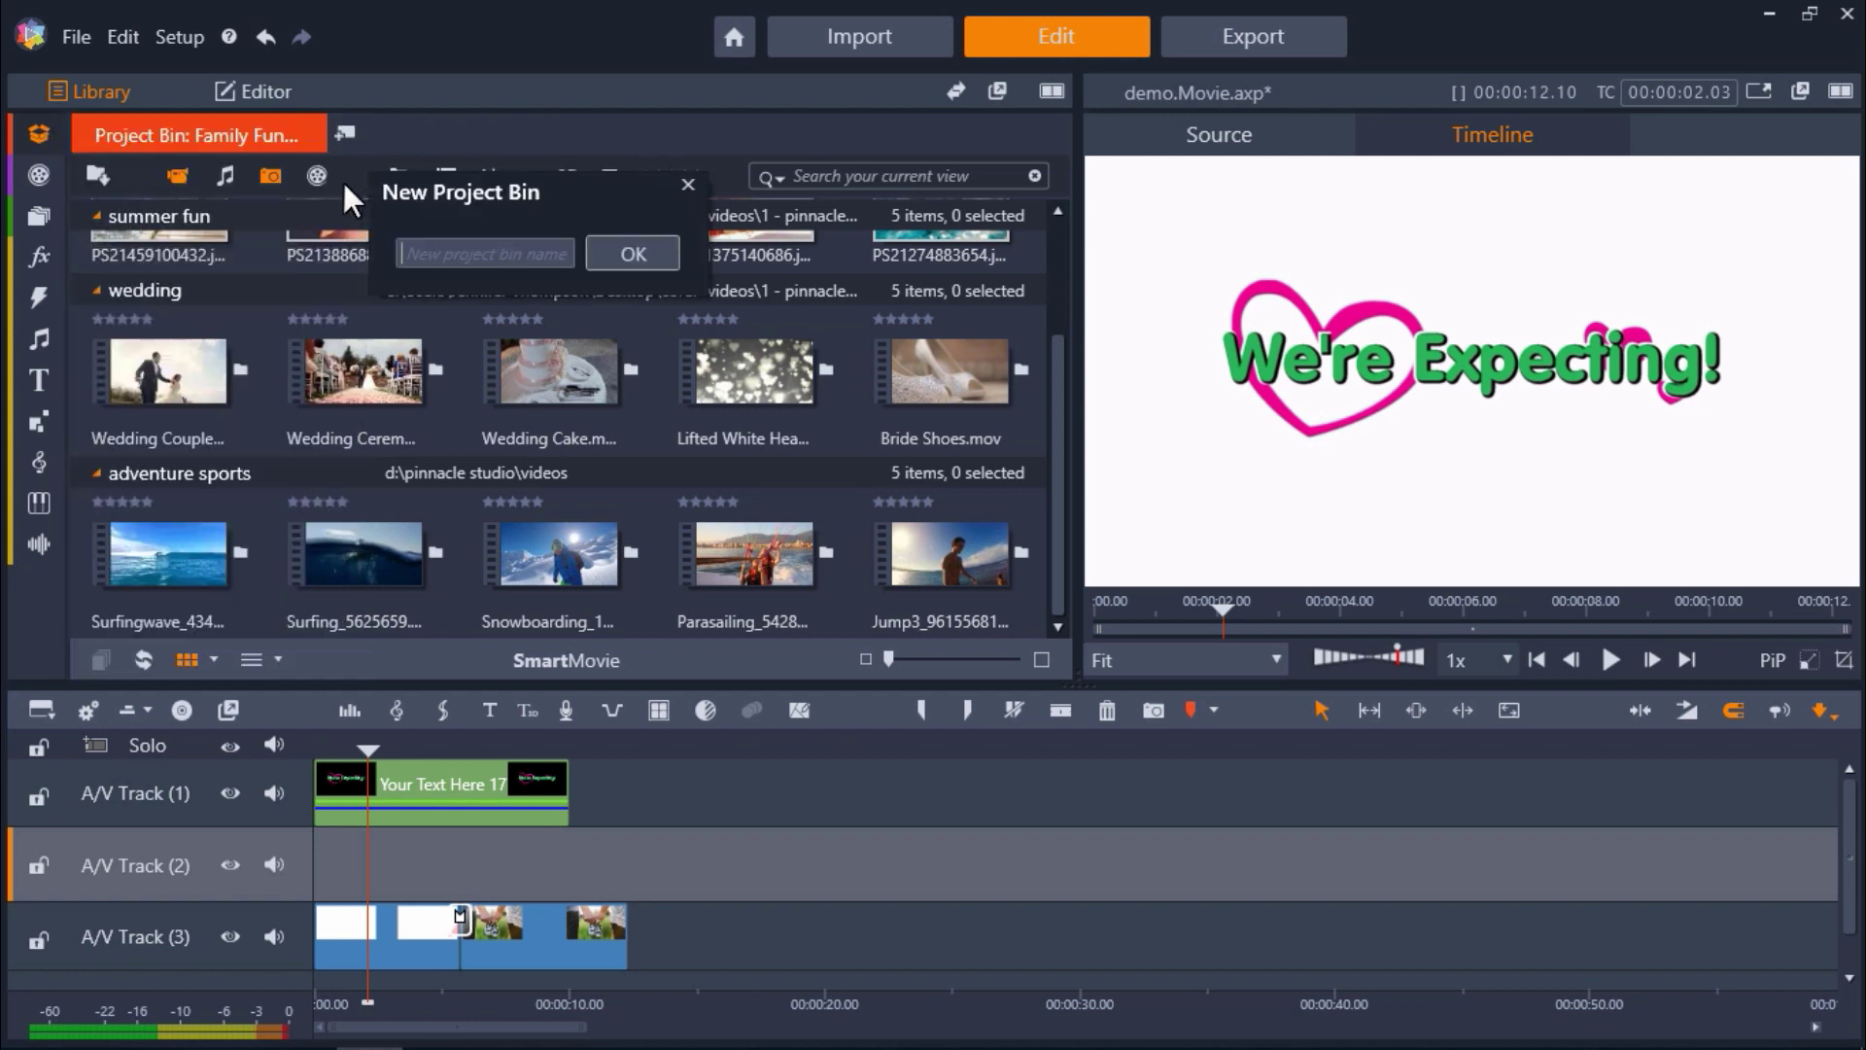
{"action": "left_click", "coordinate": [426, 255]}
{"action": "type", "text": "Animated Overlays"}
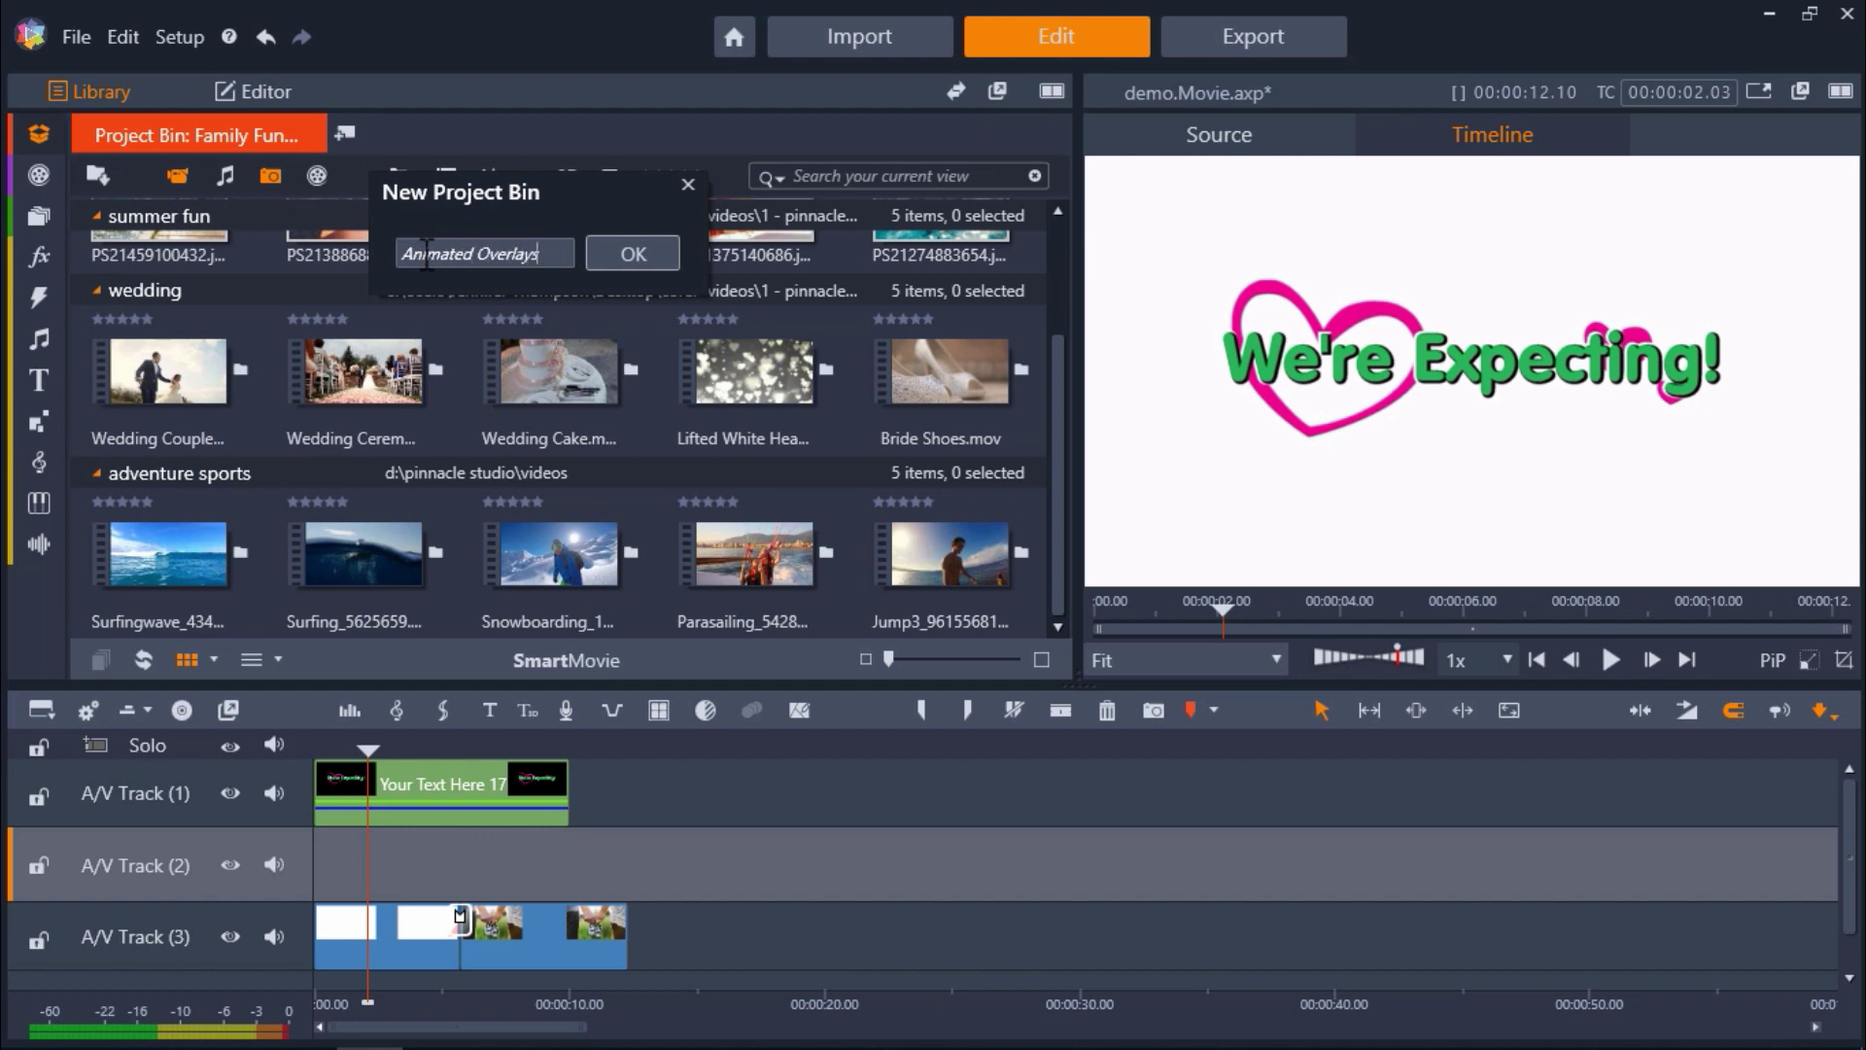
{"action": "left_click", "coordinate": [602, 255]}
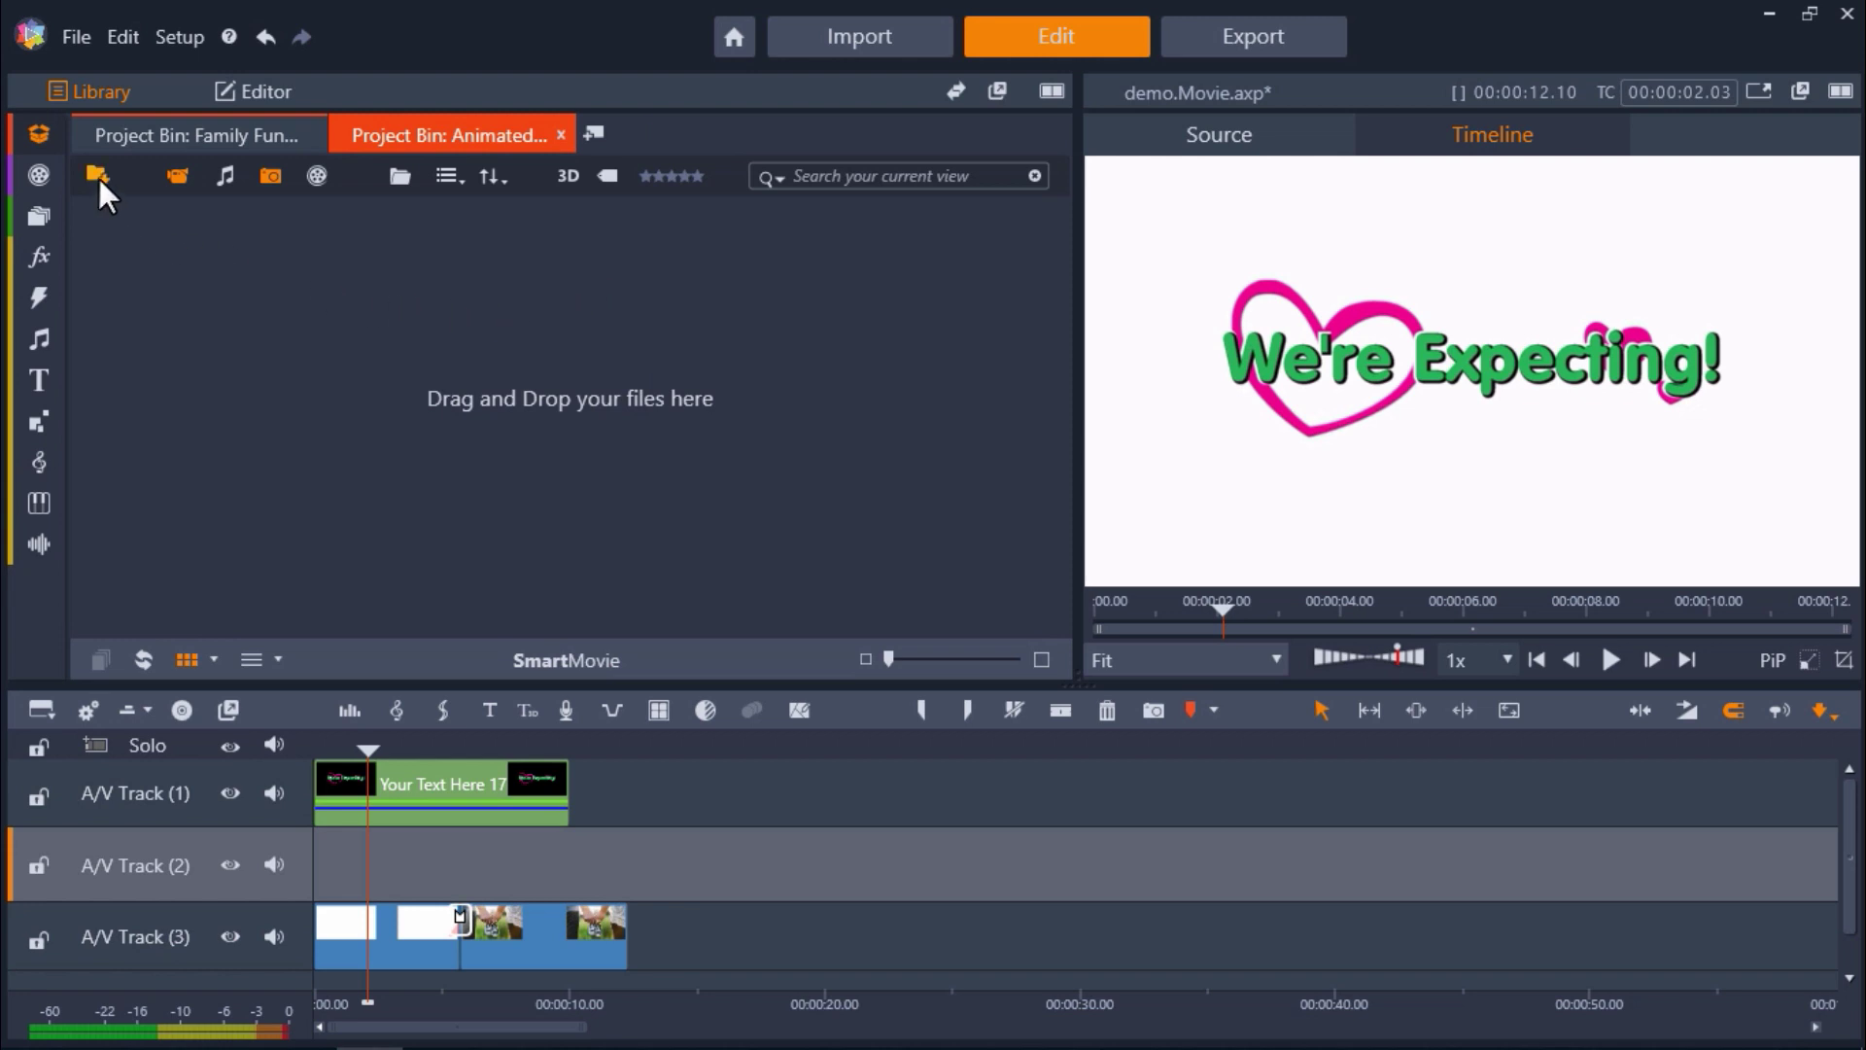
Import all four Multi-color Confetti files into the Animated Overlays bin.
{"action": "left_click", "coordinate": [98, 177]}
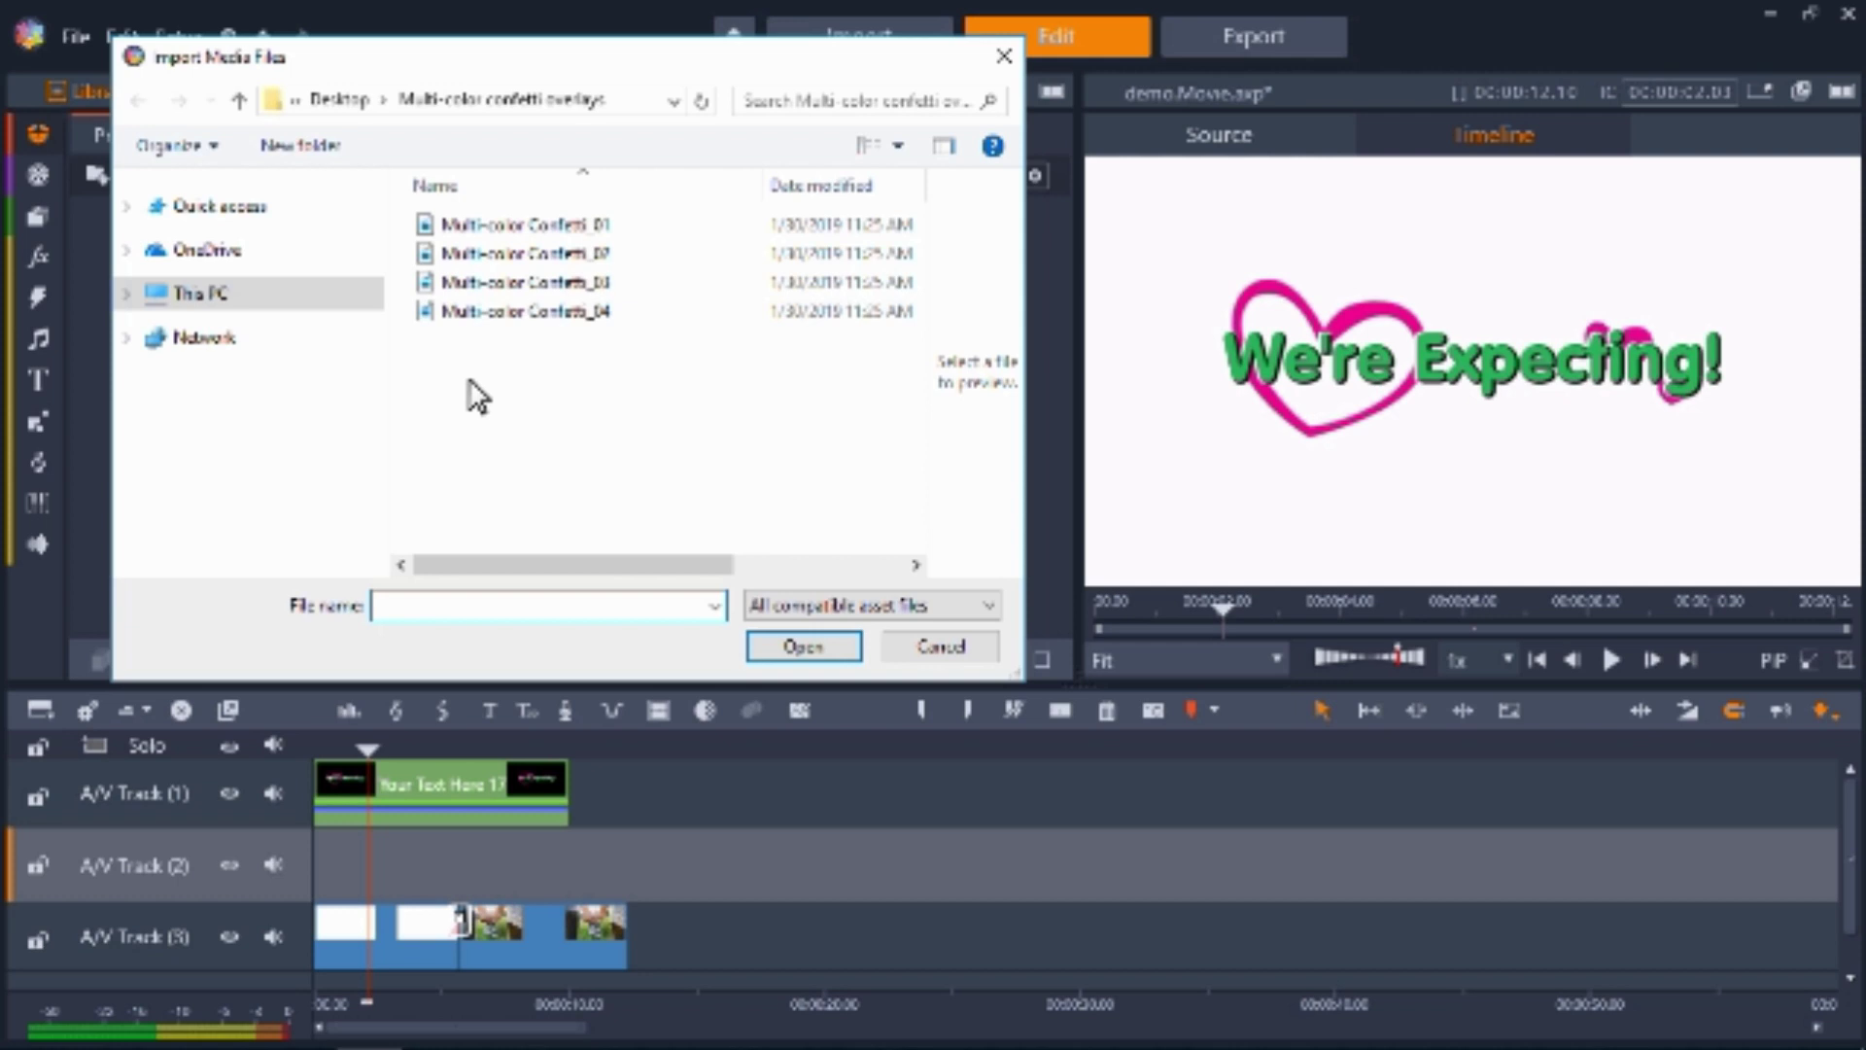
{"action": "left_click_drag", "start_coordinate": [468, 381], "coordinate": [562, 219]}
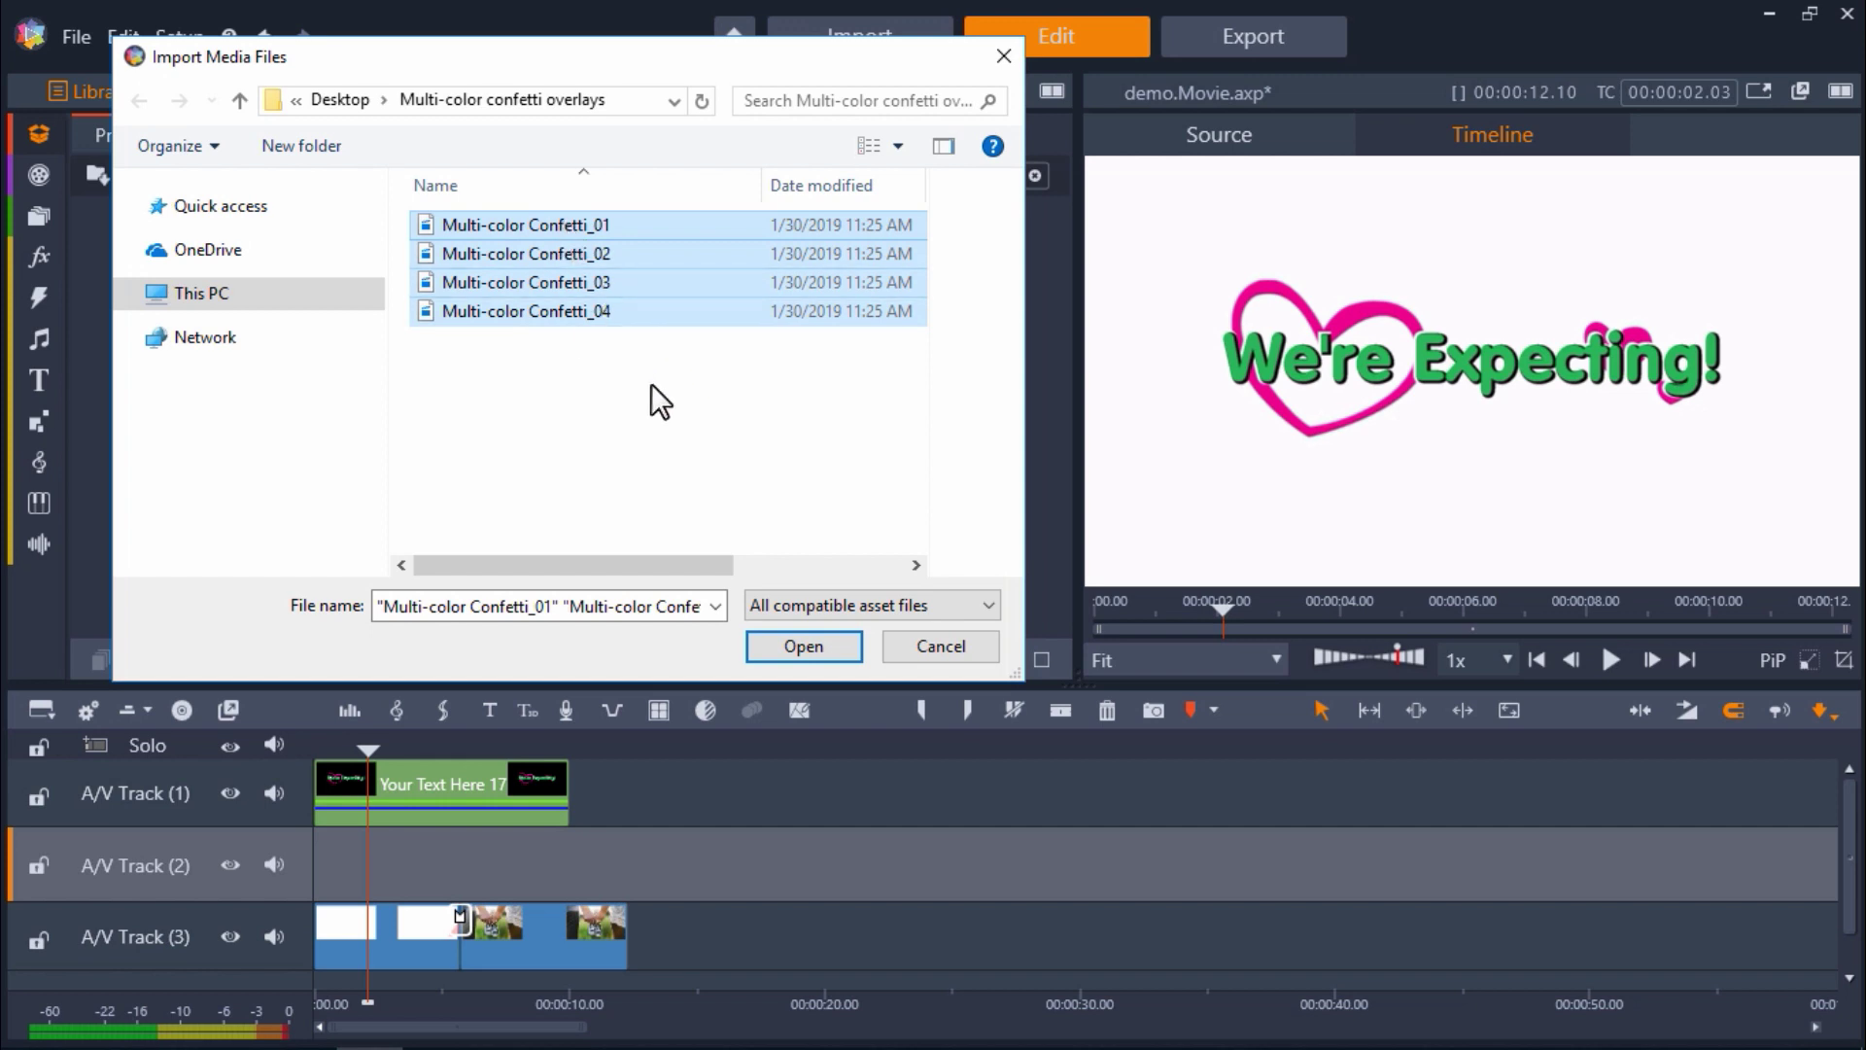
{"action": "left_click", "coordinate": [795, 646]}
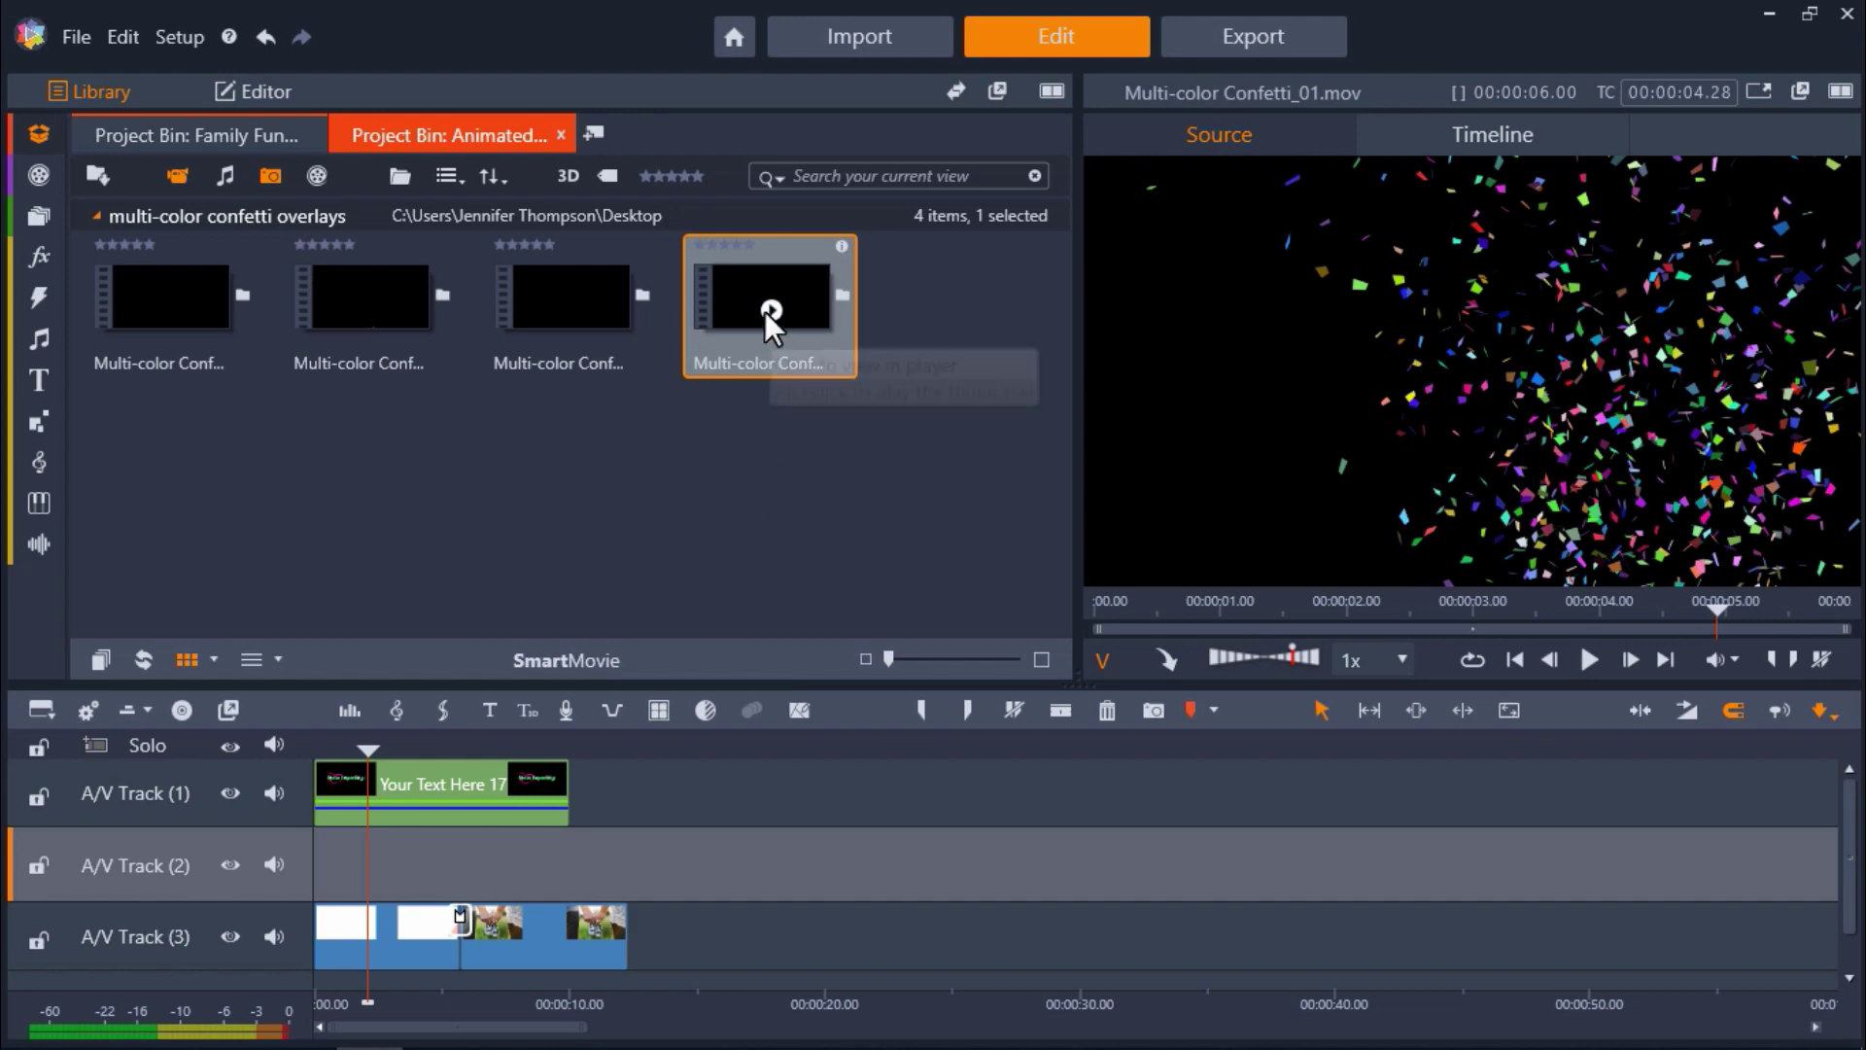
Place Multi-color Confetti_03 at the start of A/V Track (2) and preview it over the title.
{"action": "left_click", "coordinate": [768, 311]}
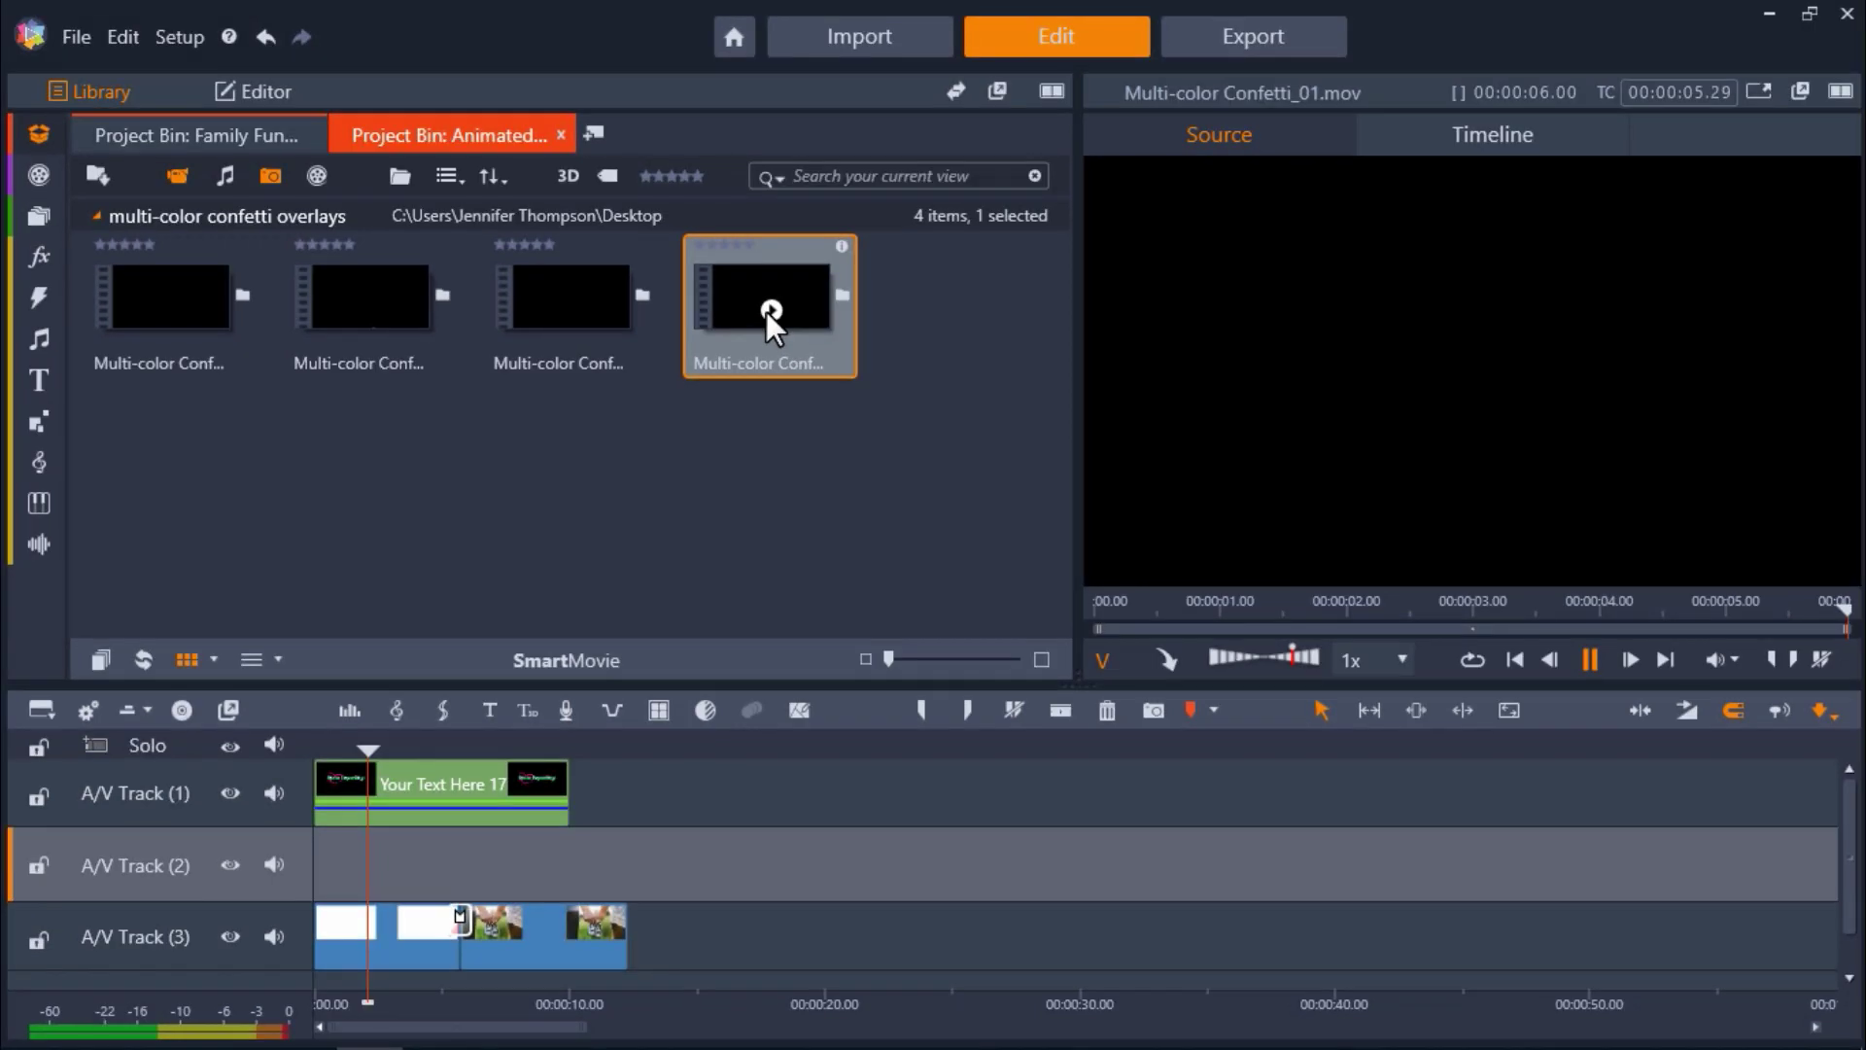
{"action": "mouse_move", "coordinate": [410, 323]}
{"action": "left_mouse_down"}
{"action": "mouse_move", "coordinate": [436, 840]}
{"action": "mouse_move", "coordinate": [337, 860]}
{"action": "left_mouse_up"}
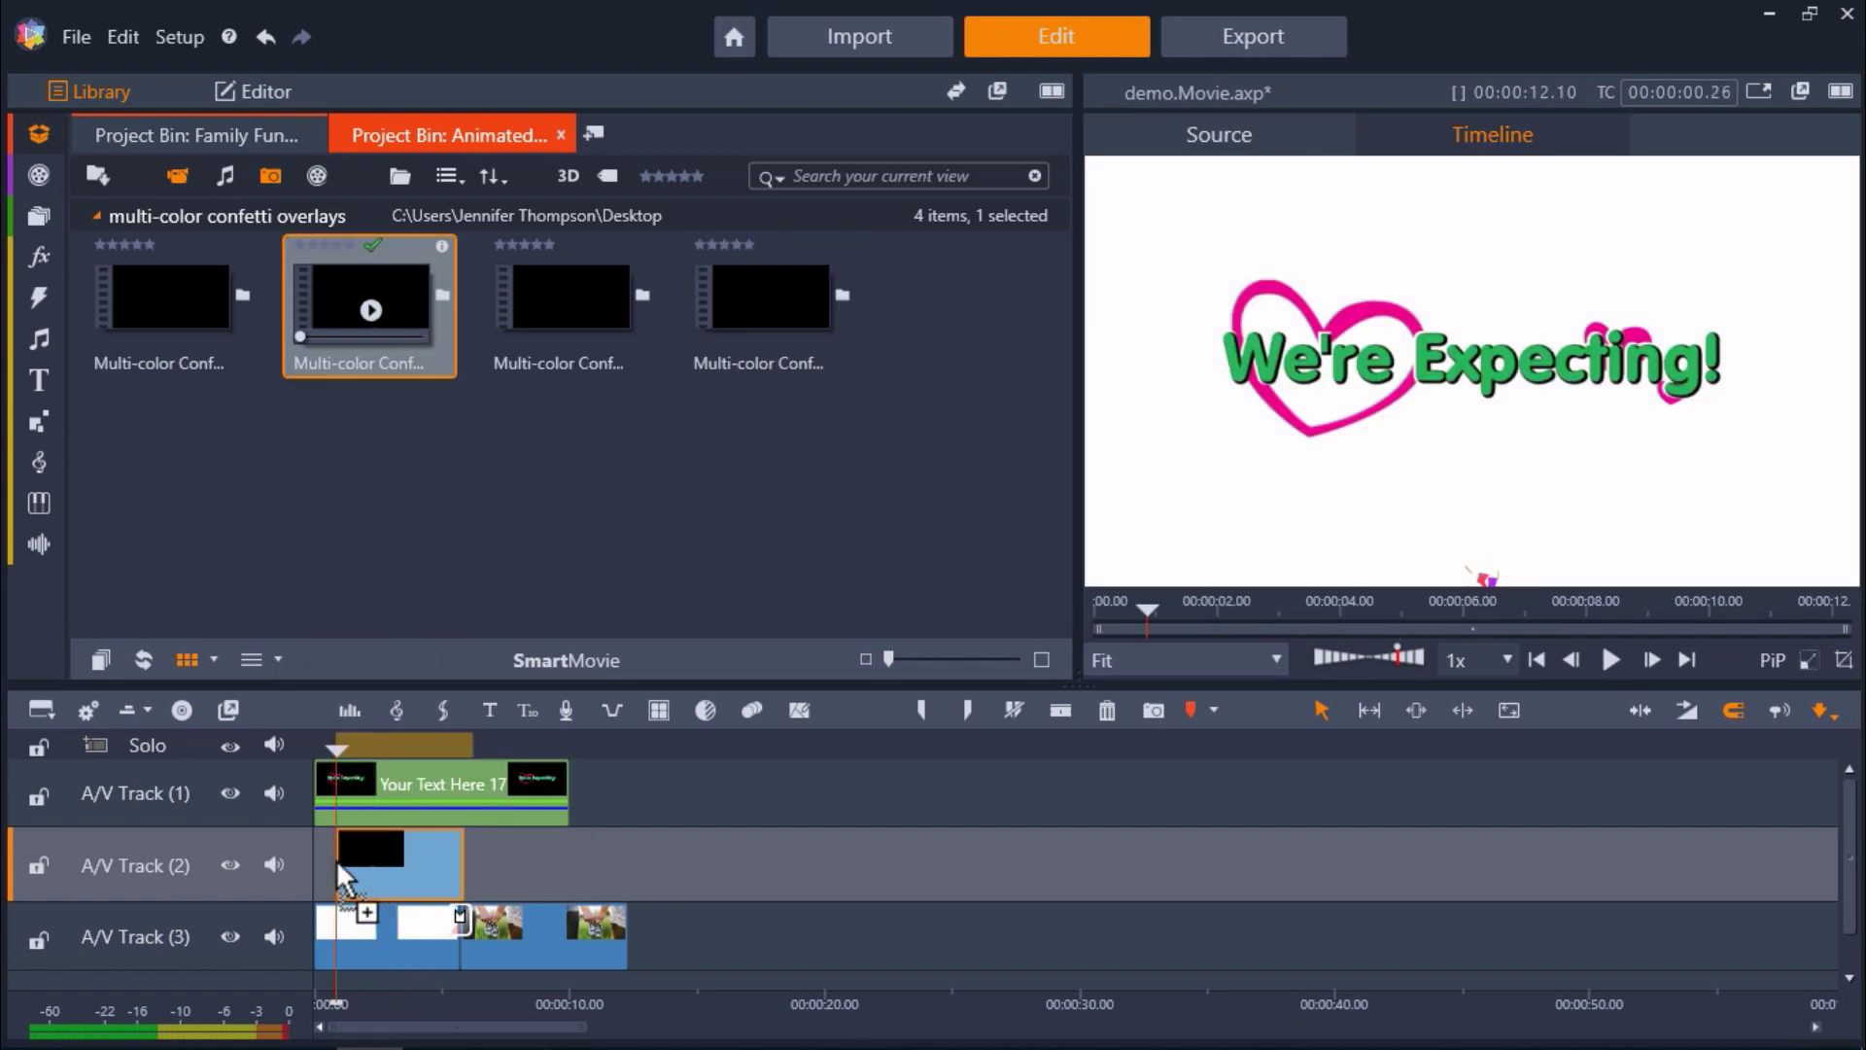
{"action": "left_click", "coordinate": [1611, 660]}
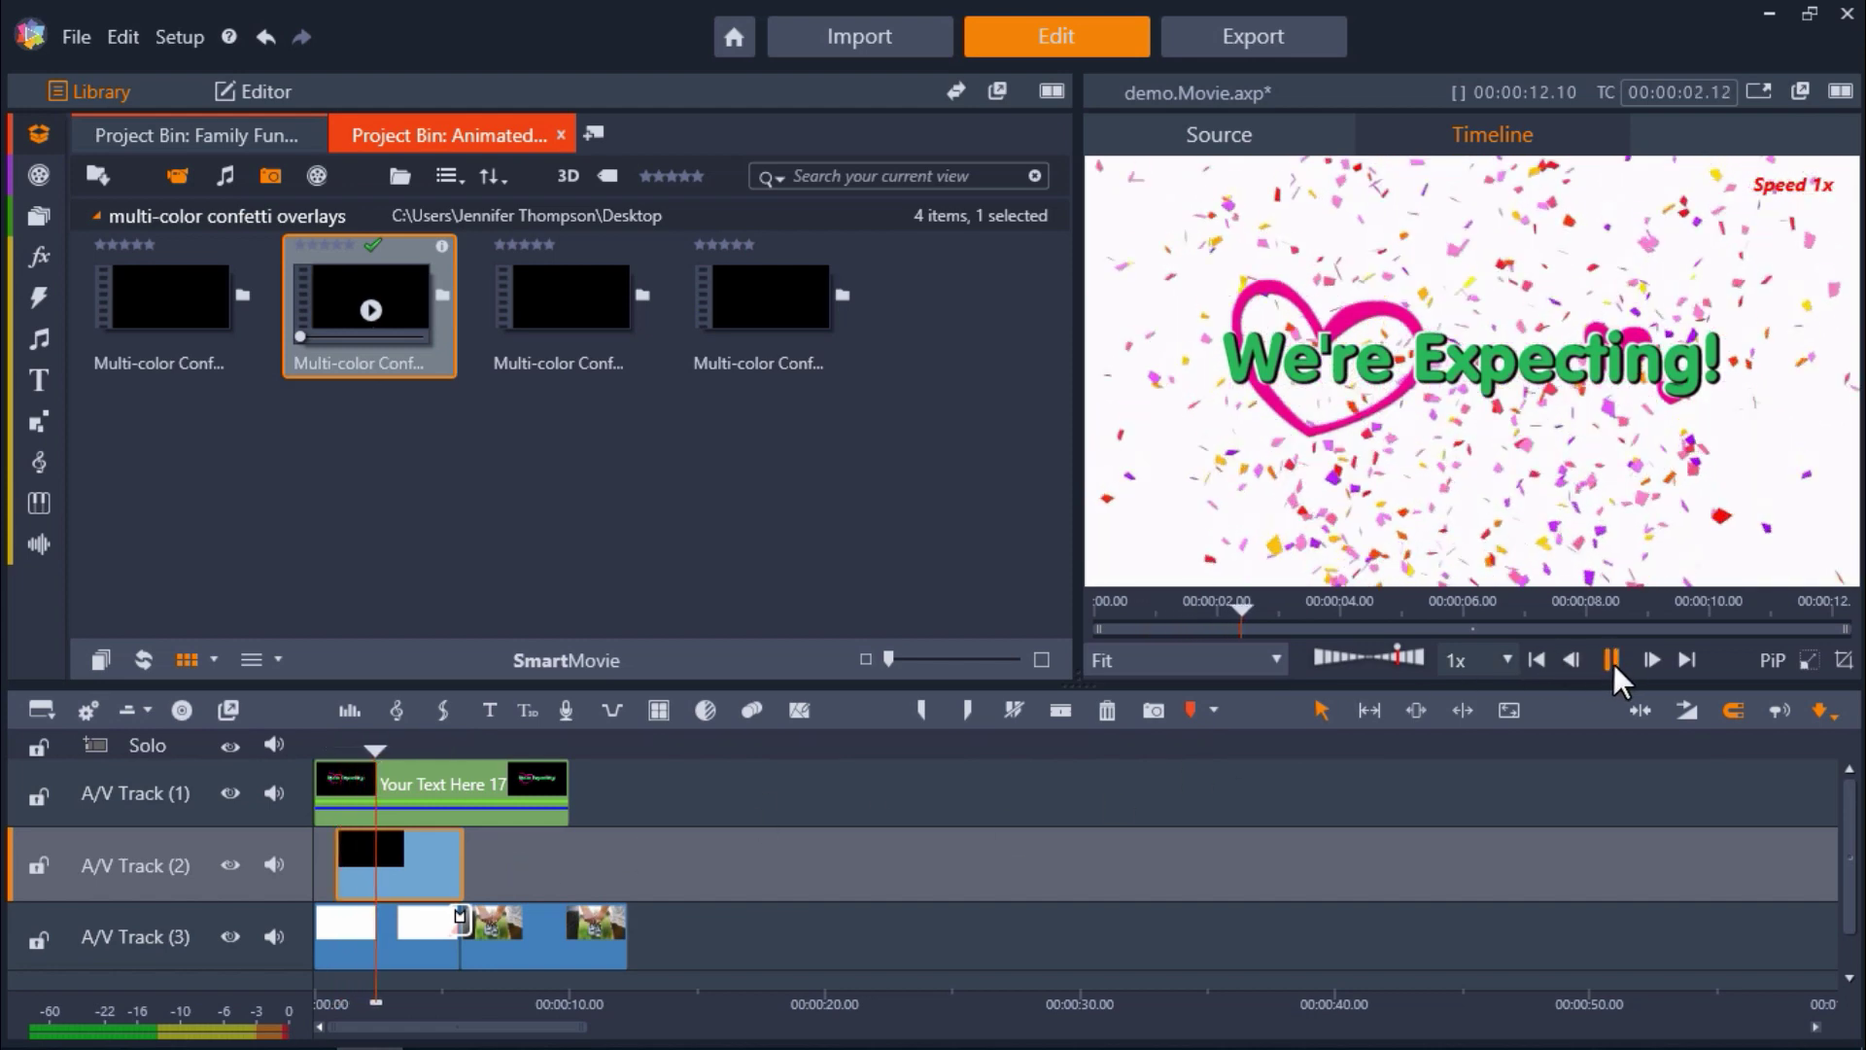
{"action": "left_click", "coordinate": [1611, 660]}
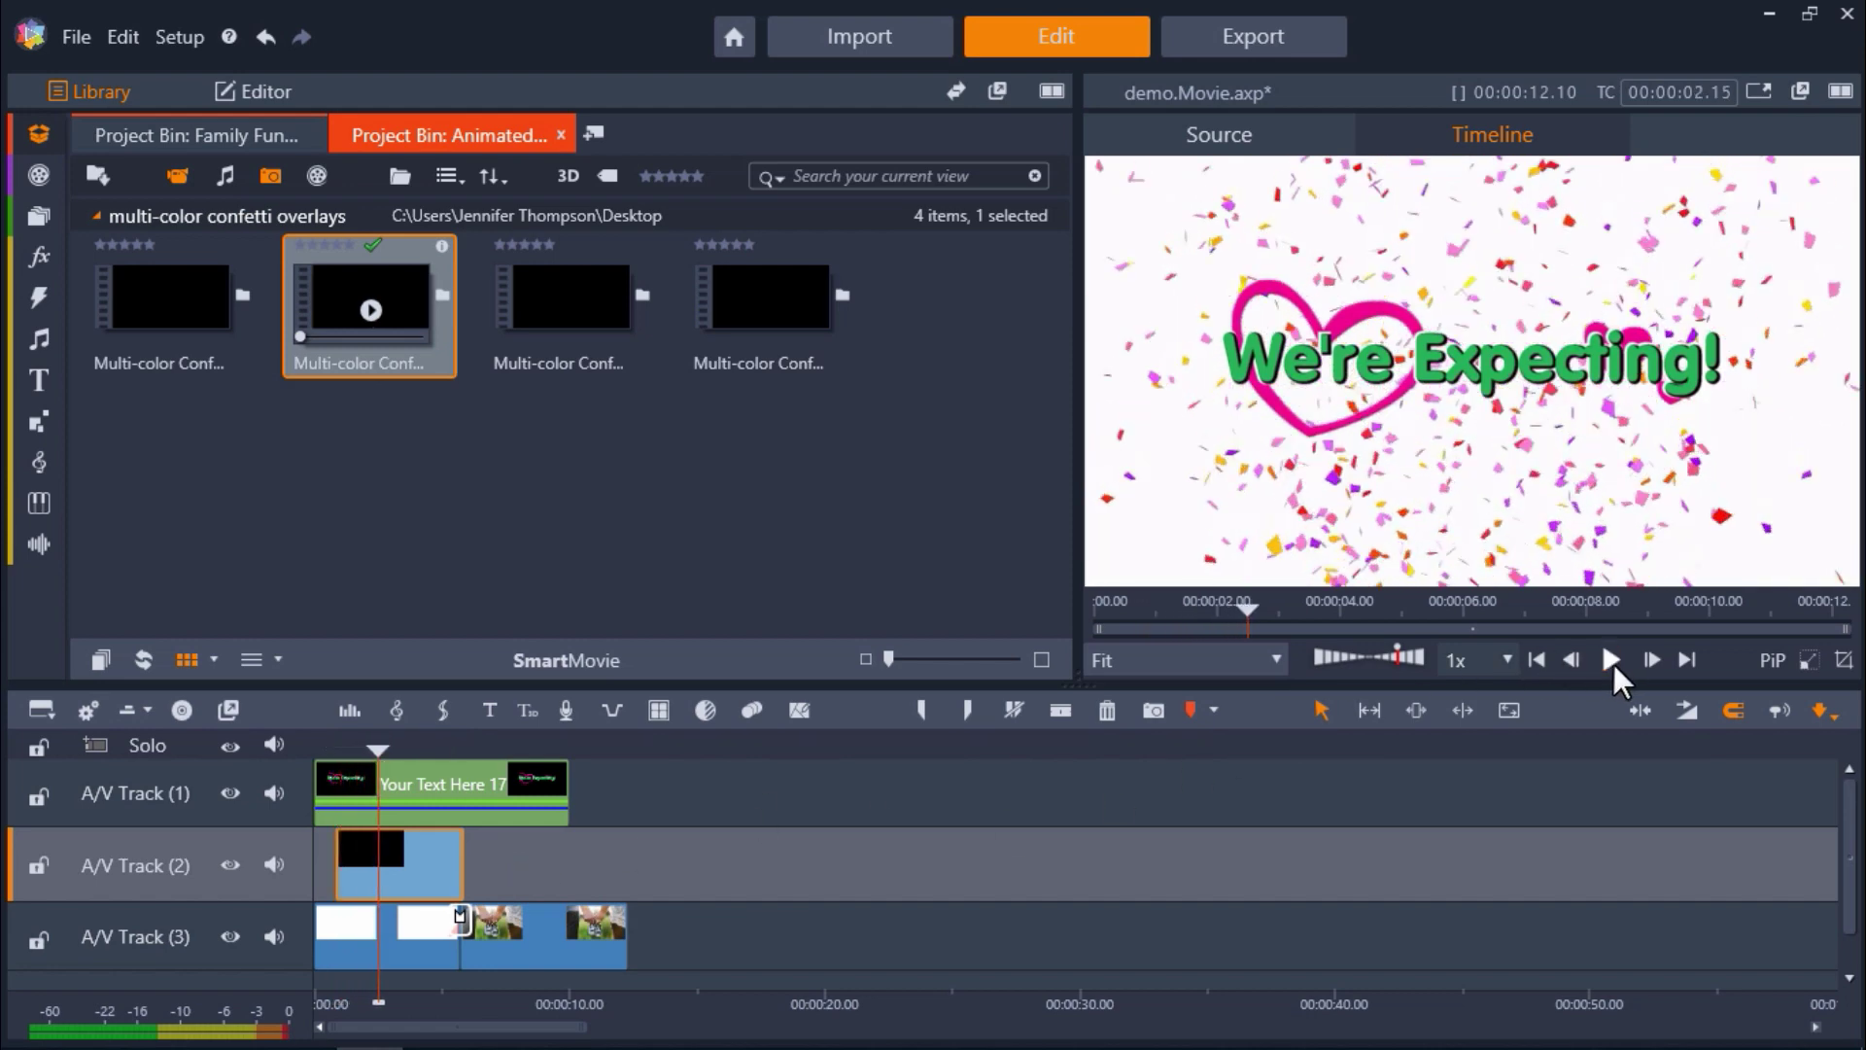
Set the confetti clip's size to 99, horizontal position to 0.1 and rotation to 0.
{"action": "double_click", "coordinate": [420, 867]}
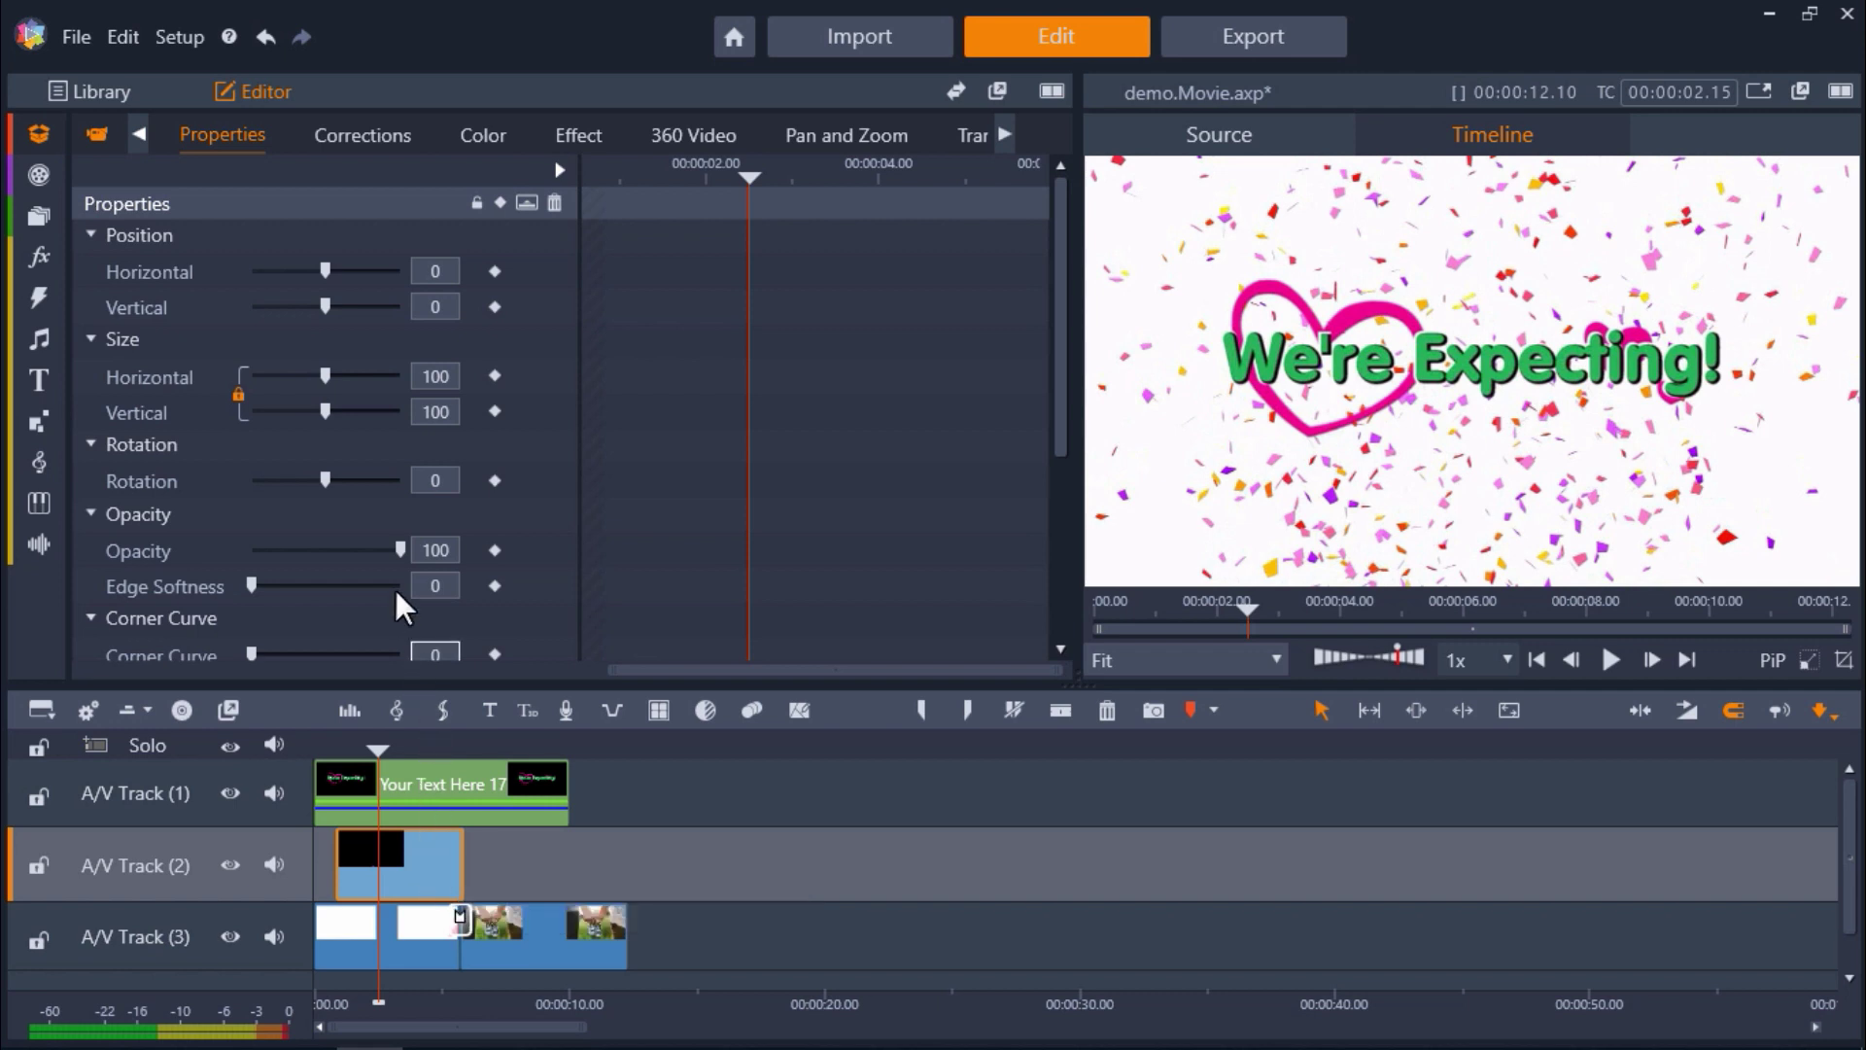
{"action": "mouse_move", "coordinate": [329, 375]}
{"action": "left_mouse_down"}
{"action": "mouse_move", "coordinate": [401, 382]}
{"action": "mouse_move", "coordinate": [327, 397]}
{"action": "left_mouse_up"}
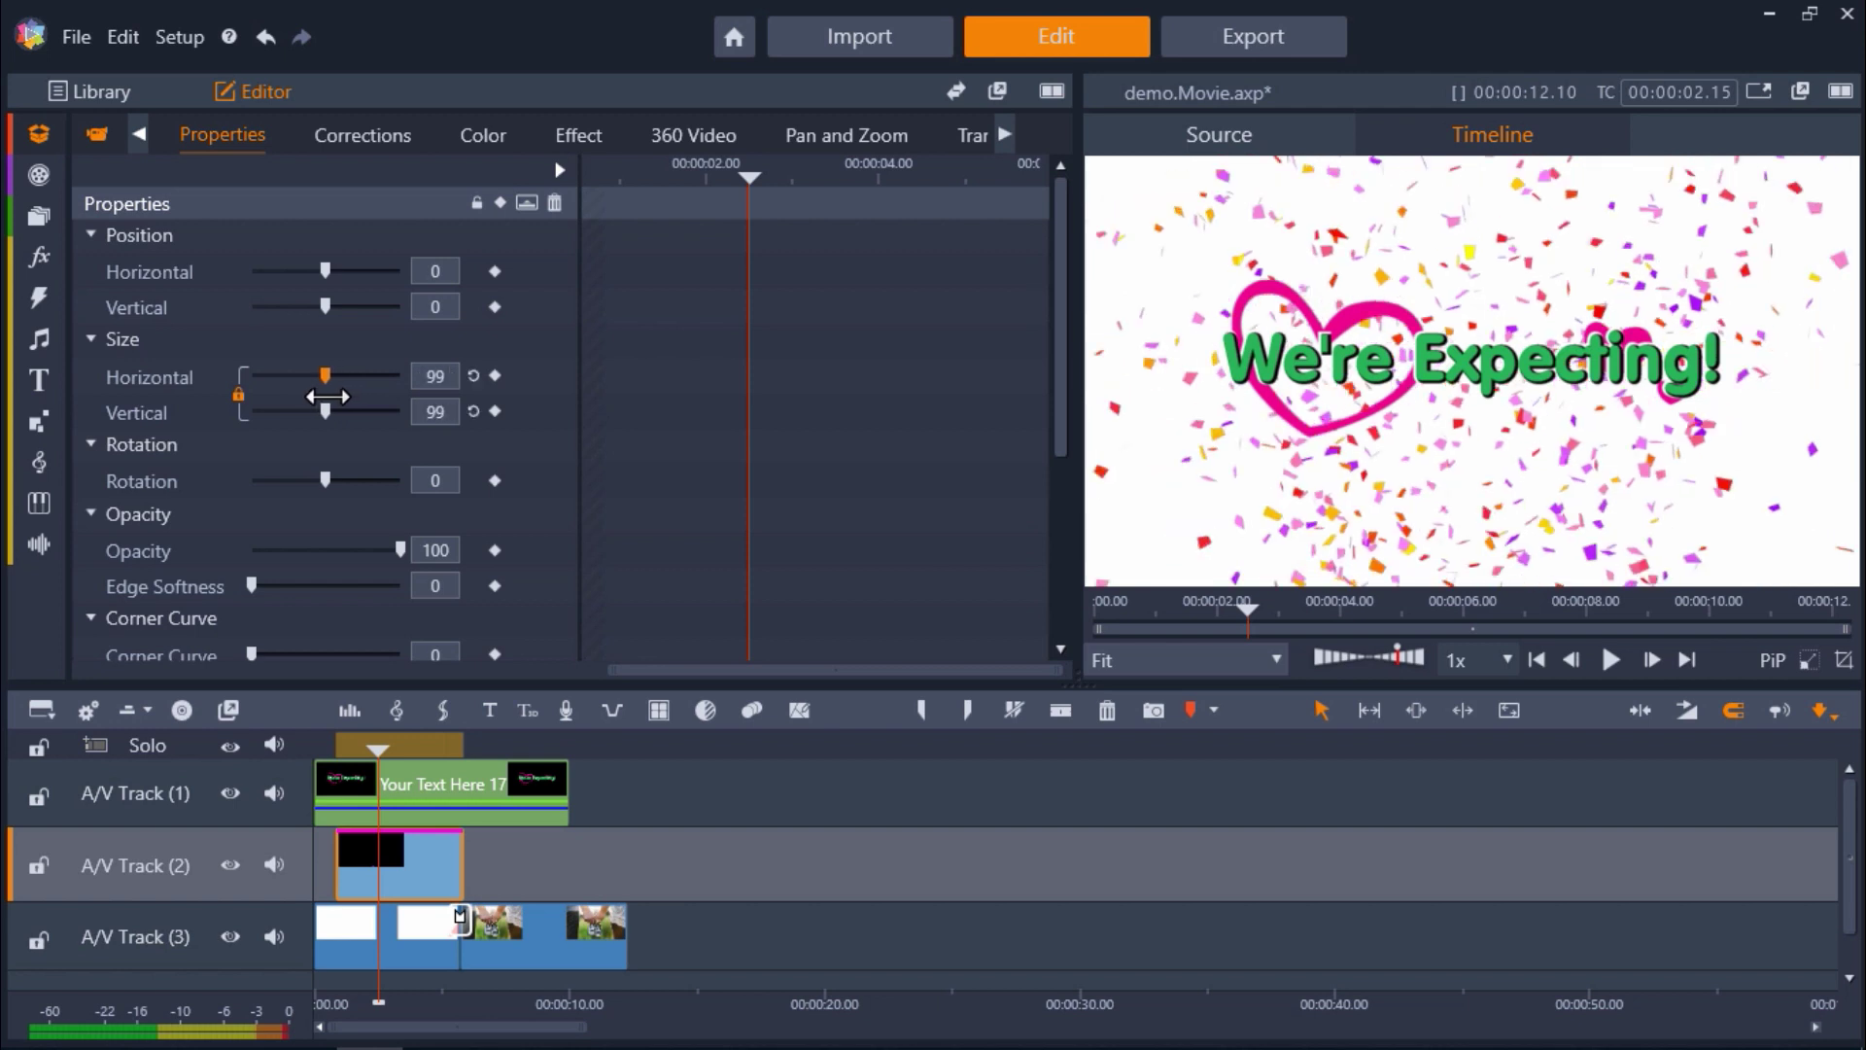
{"action": "mouse_move", "coordinate": [325, 277]}
{"action": "left_mouse_down"}
{"action": "mouse_move", "coordinate": [273, 282]}
{"action": "mouse_move", "coordinate": [309, 281]}
{"action": "left_mouse_up"}
{"action": "left_click_drag", "start_coordinate": [325, 480], "coordinate": [348, 478]}
{"action": "left_click", "coordinate": [474, 480]}
{"action": "scroll", "coordinate": [386, 488], "scroll_direction": "down", "scroll_amount": 1}
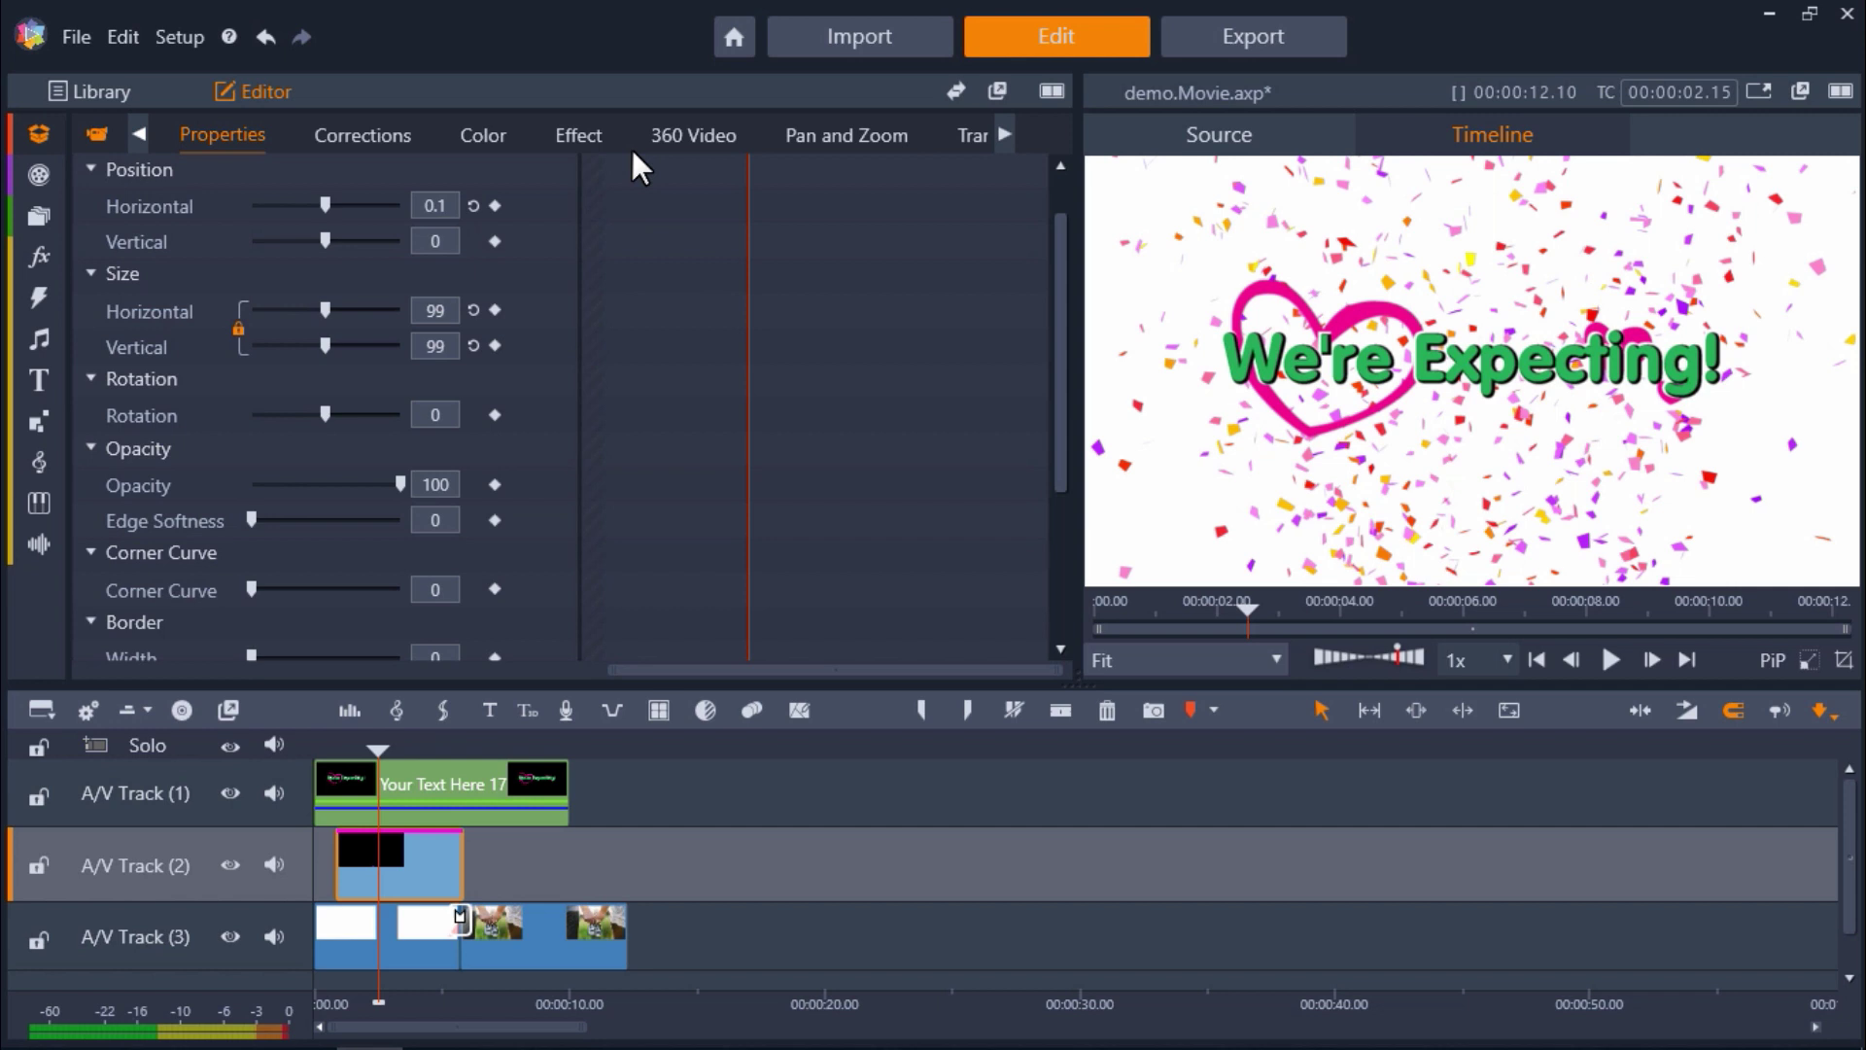
Lengthen the confetti clip and set its Time Remapping speed to 44%.
{"action": "left_click", "coordinate": [1004, 138]}
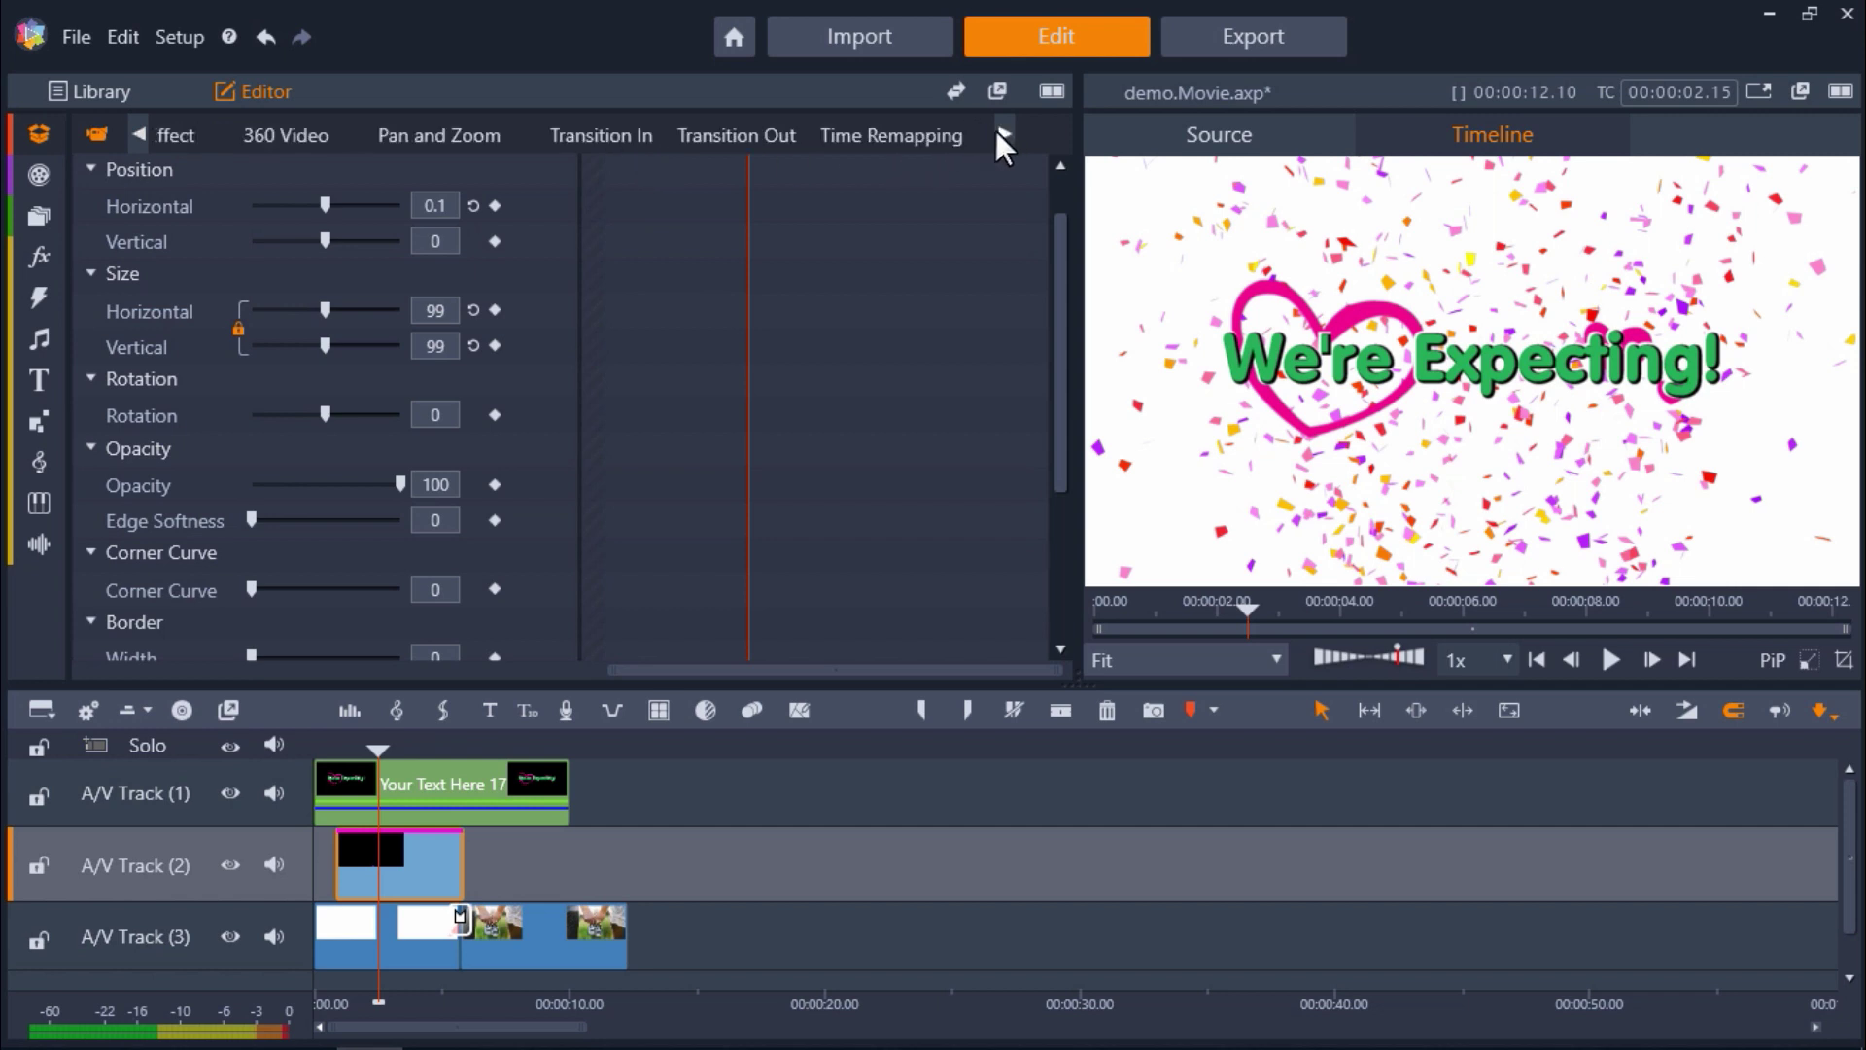
{"action": "left_click", "coordinate": [930, 139]}
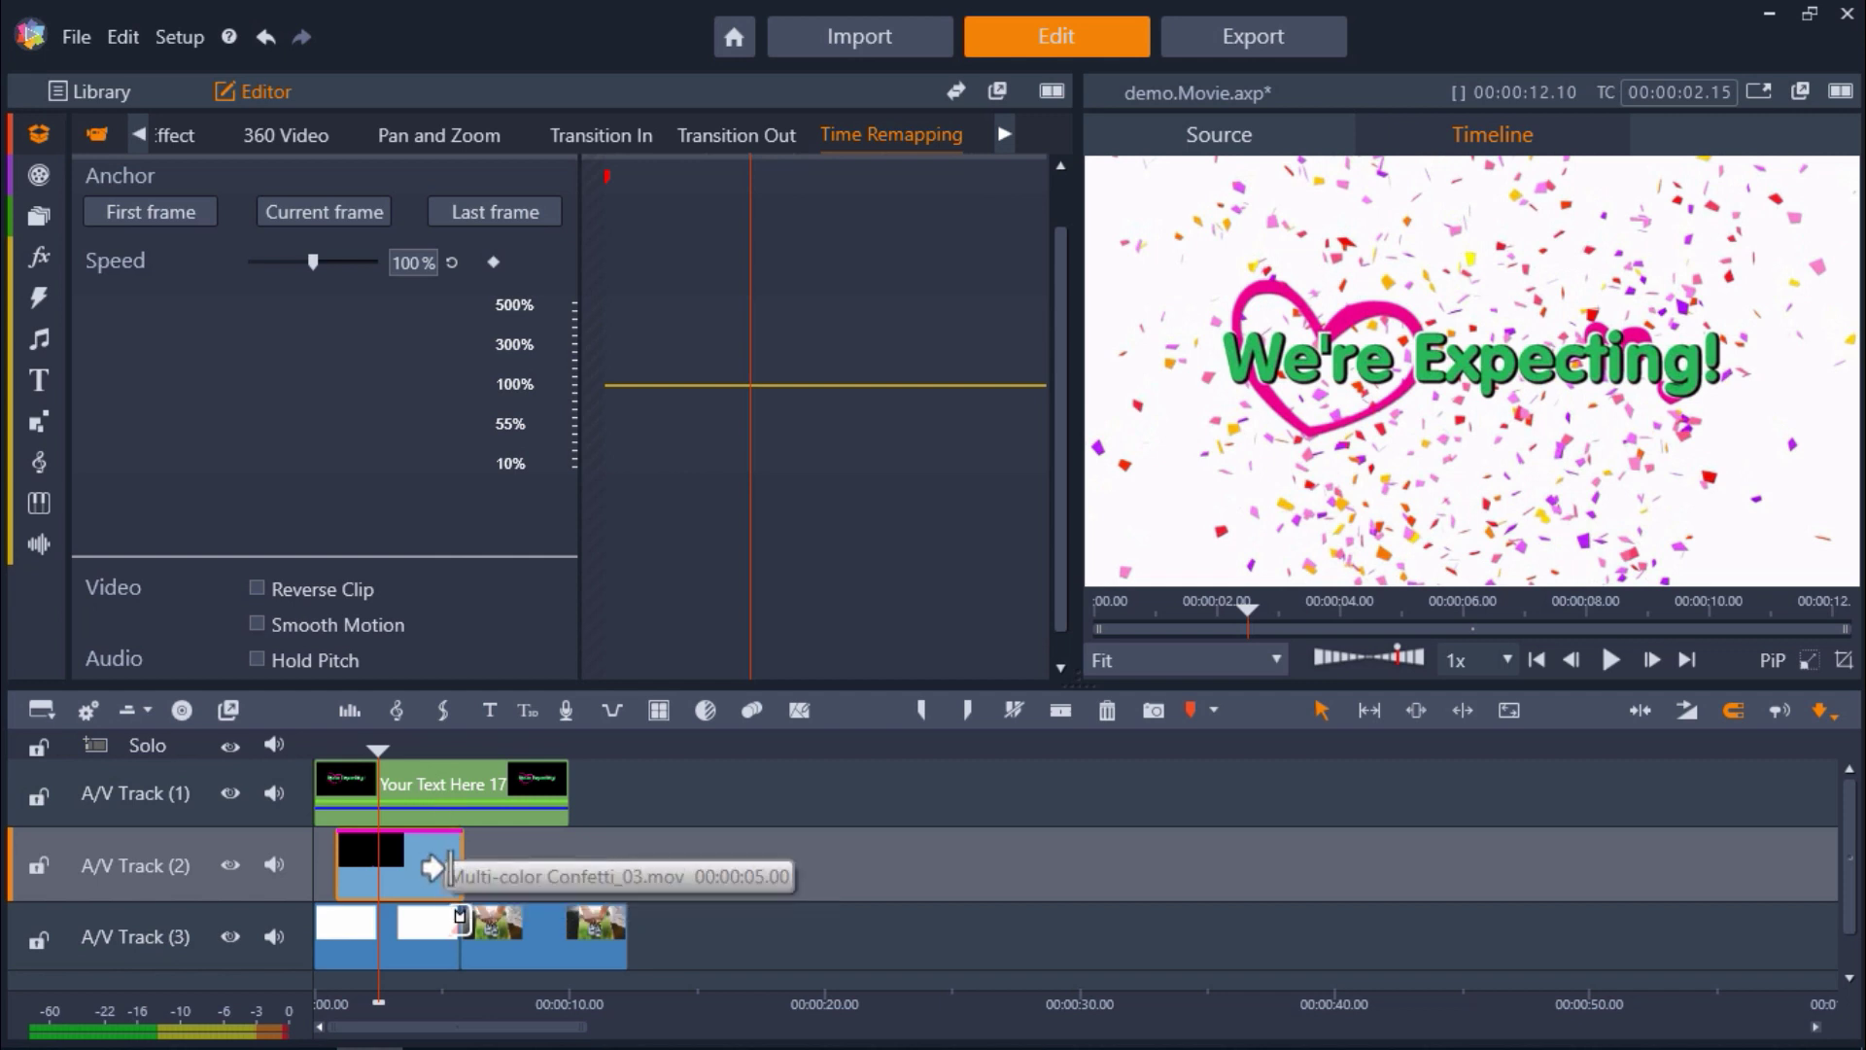
{"action": "left_click_drag", "start_coordinate": [432, 866], "coordinate": [611, 867]}
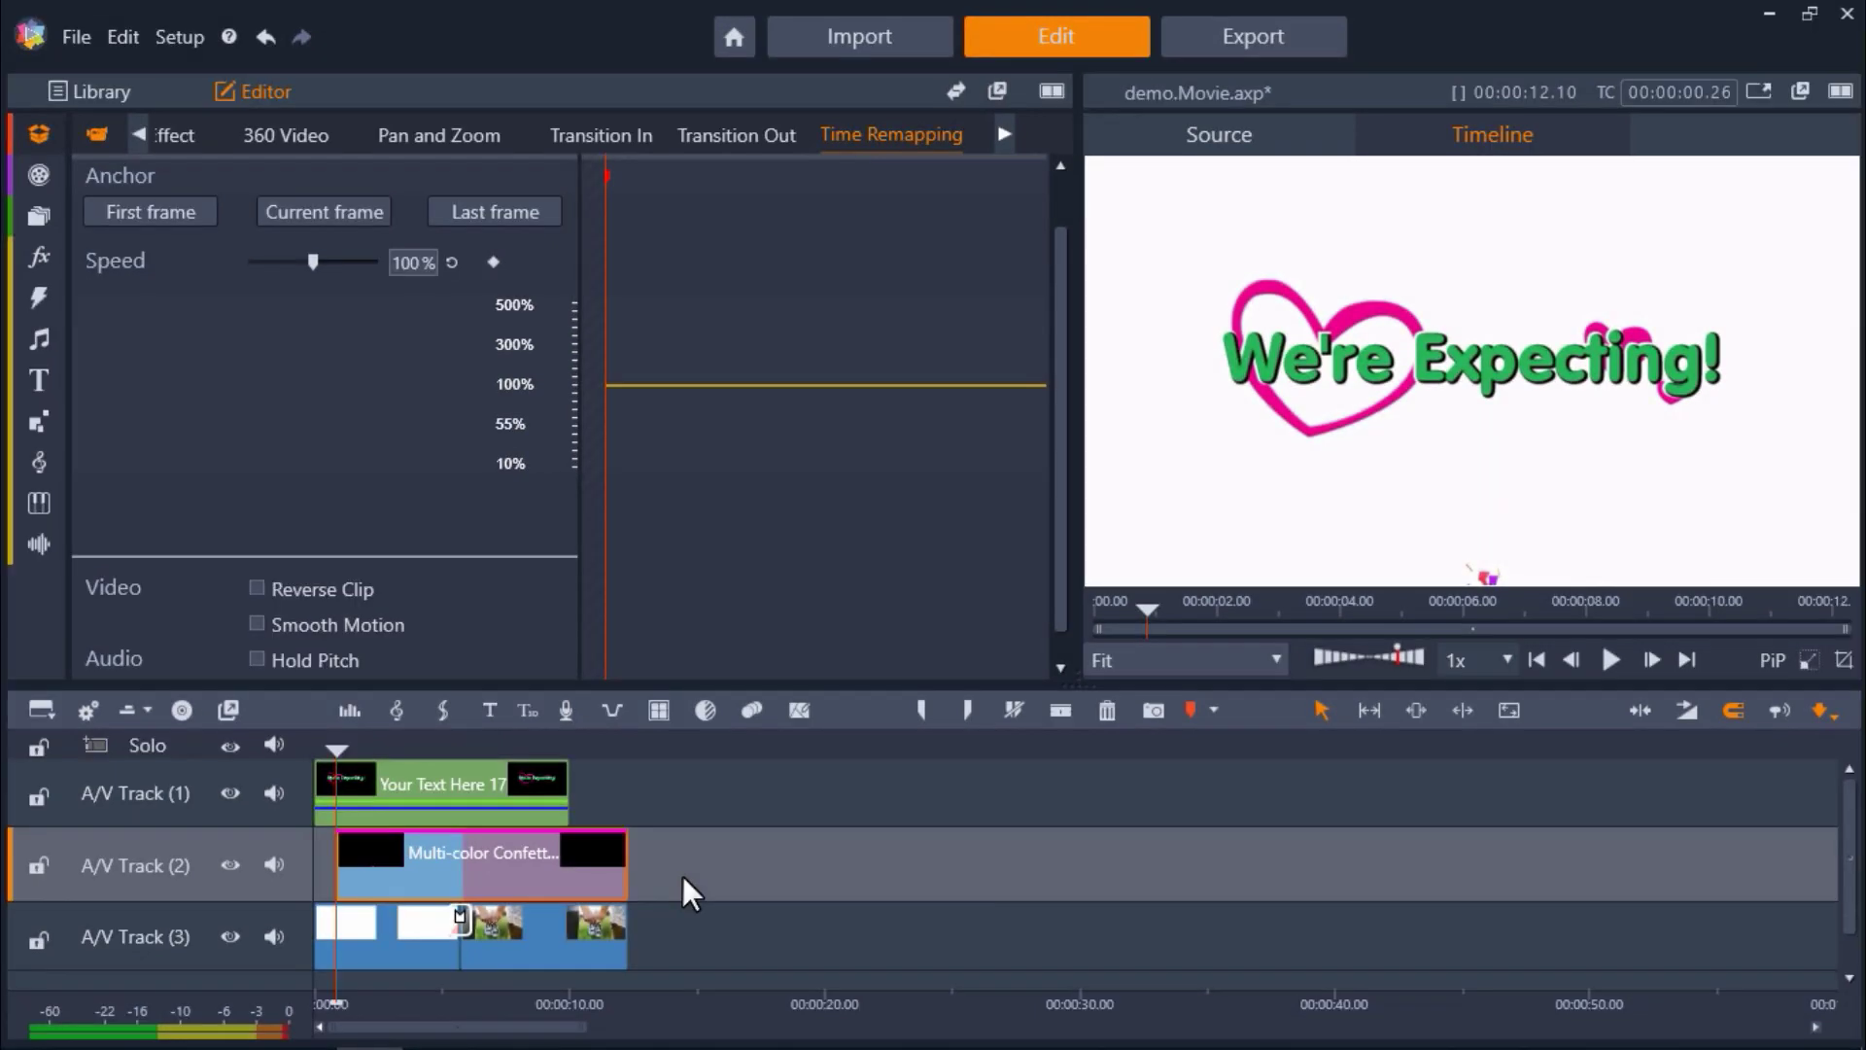
{"action": "left_click_drag", "start_coordinate": [312, 264], "coordinate": [251, 269]}
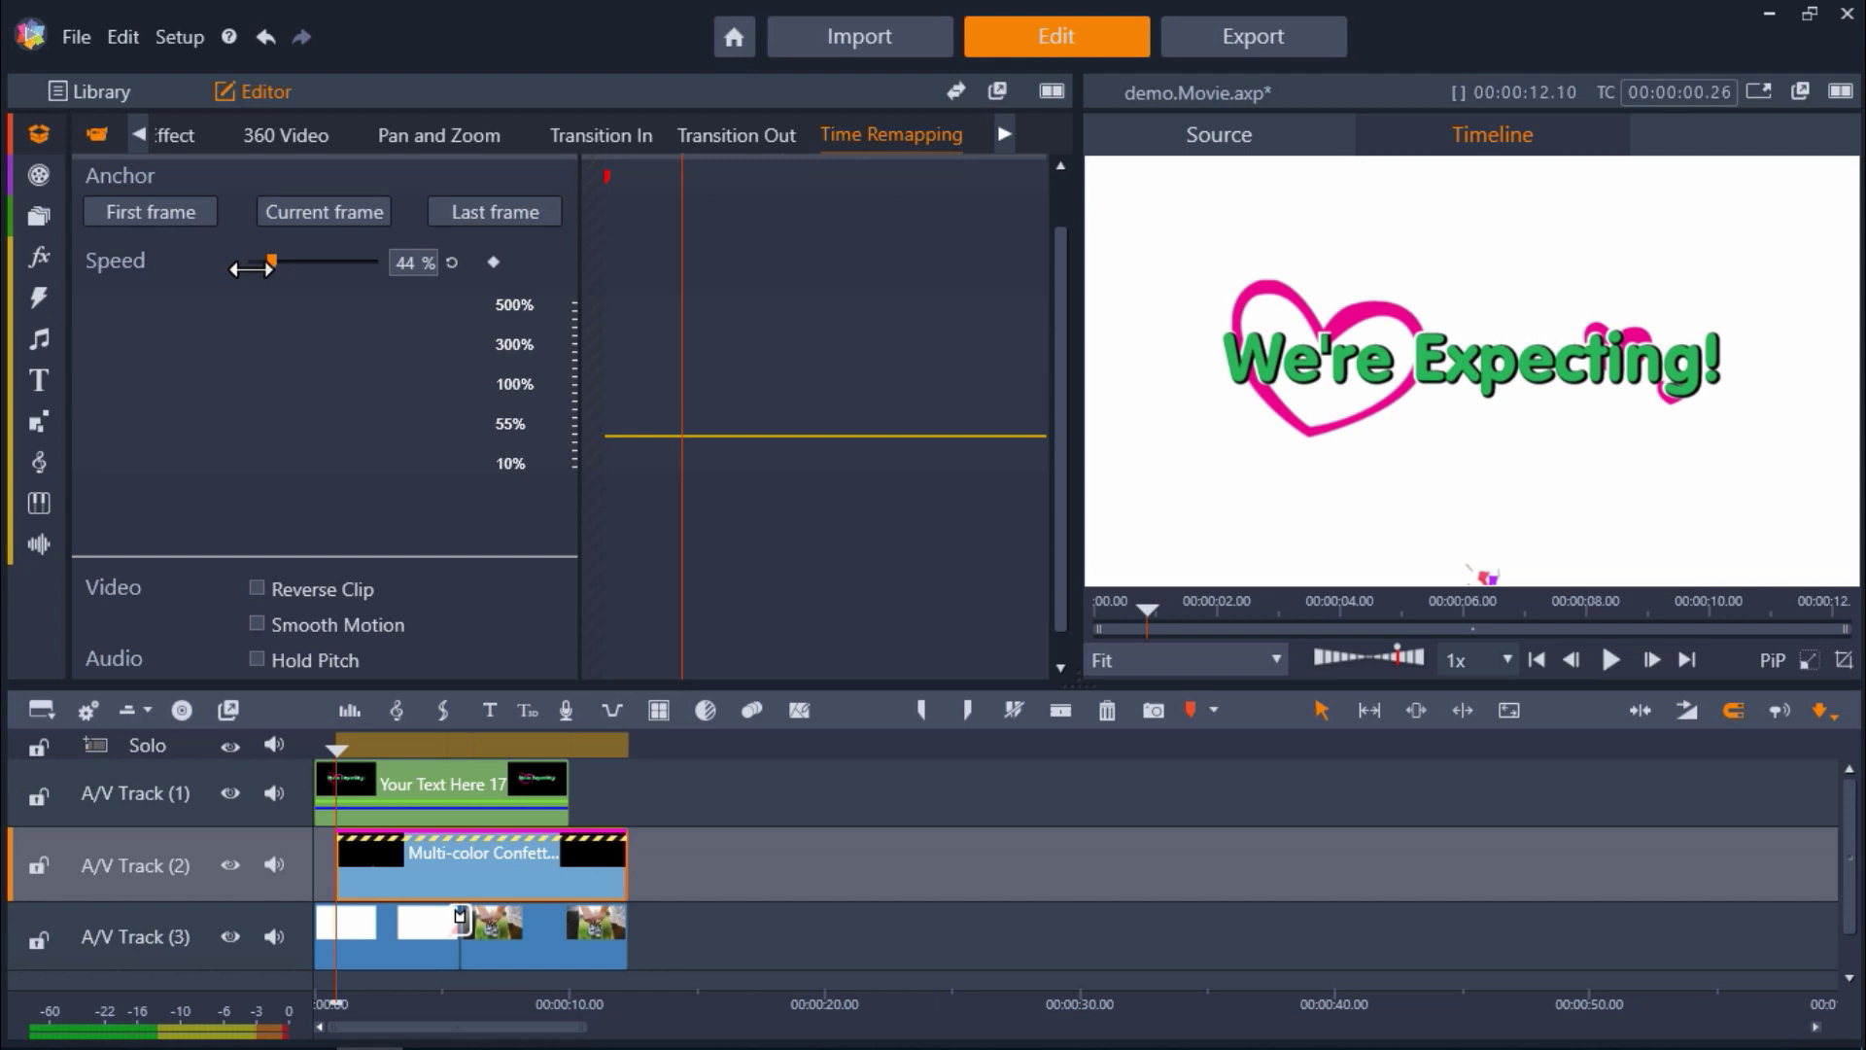
Preview the slowed confetti, then paste a copy right after it on A/V Track (2).
{"action": "left_click", "coordinate": [1611, 661]}
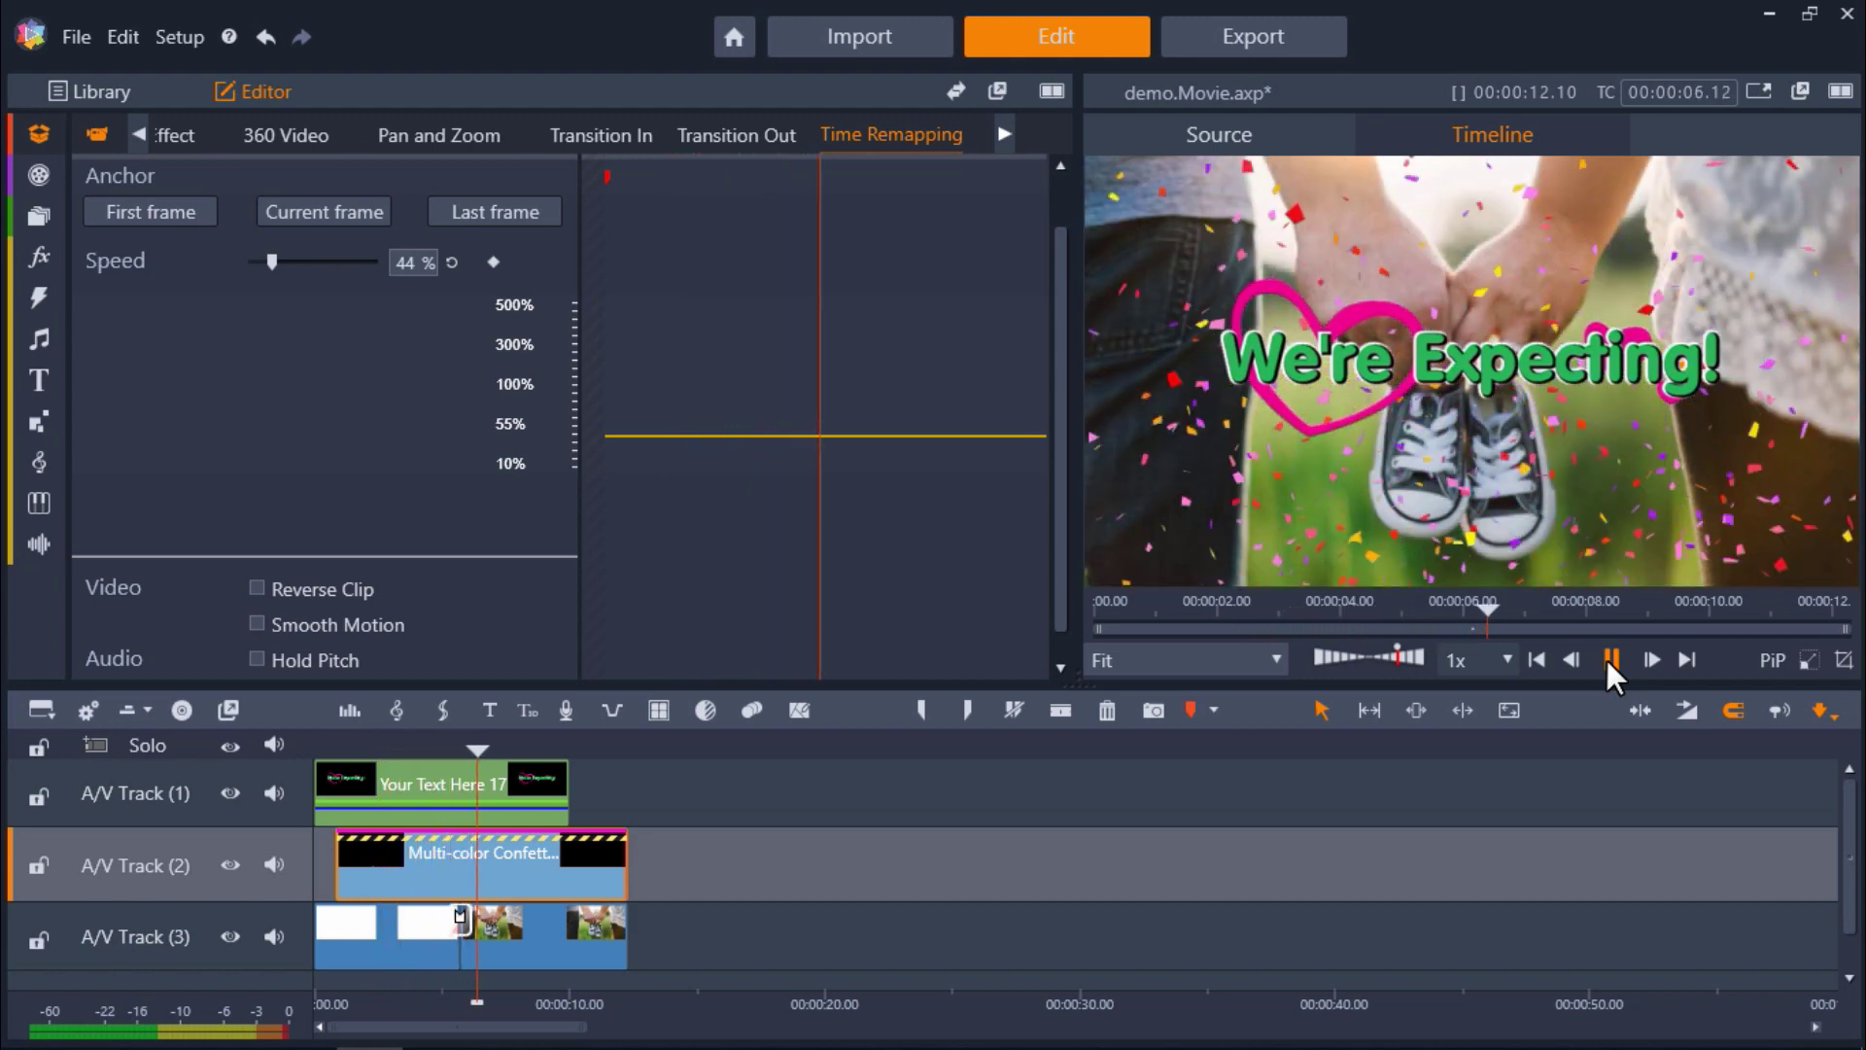
{"action": "left_click", "coordinate": [1610, 661]}
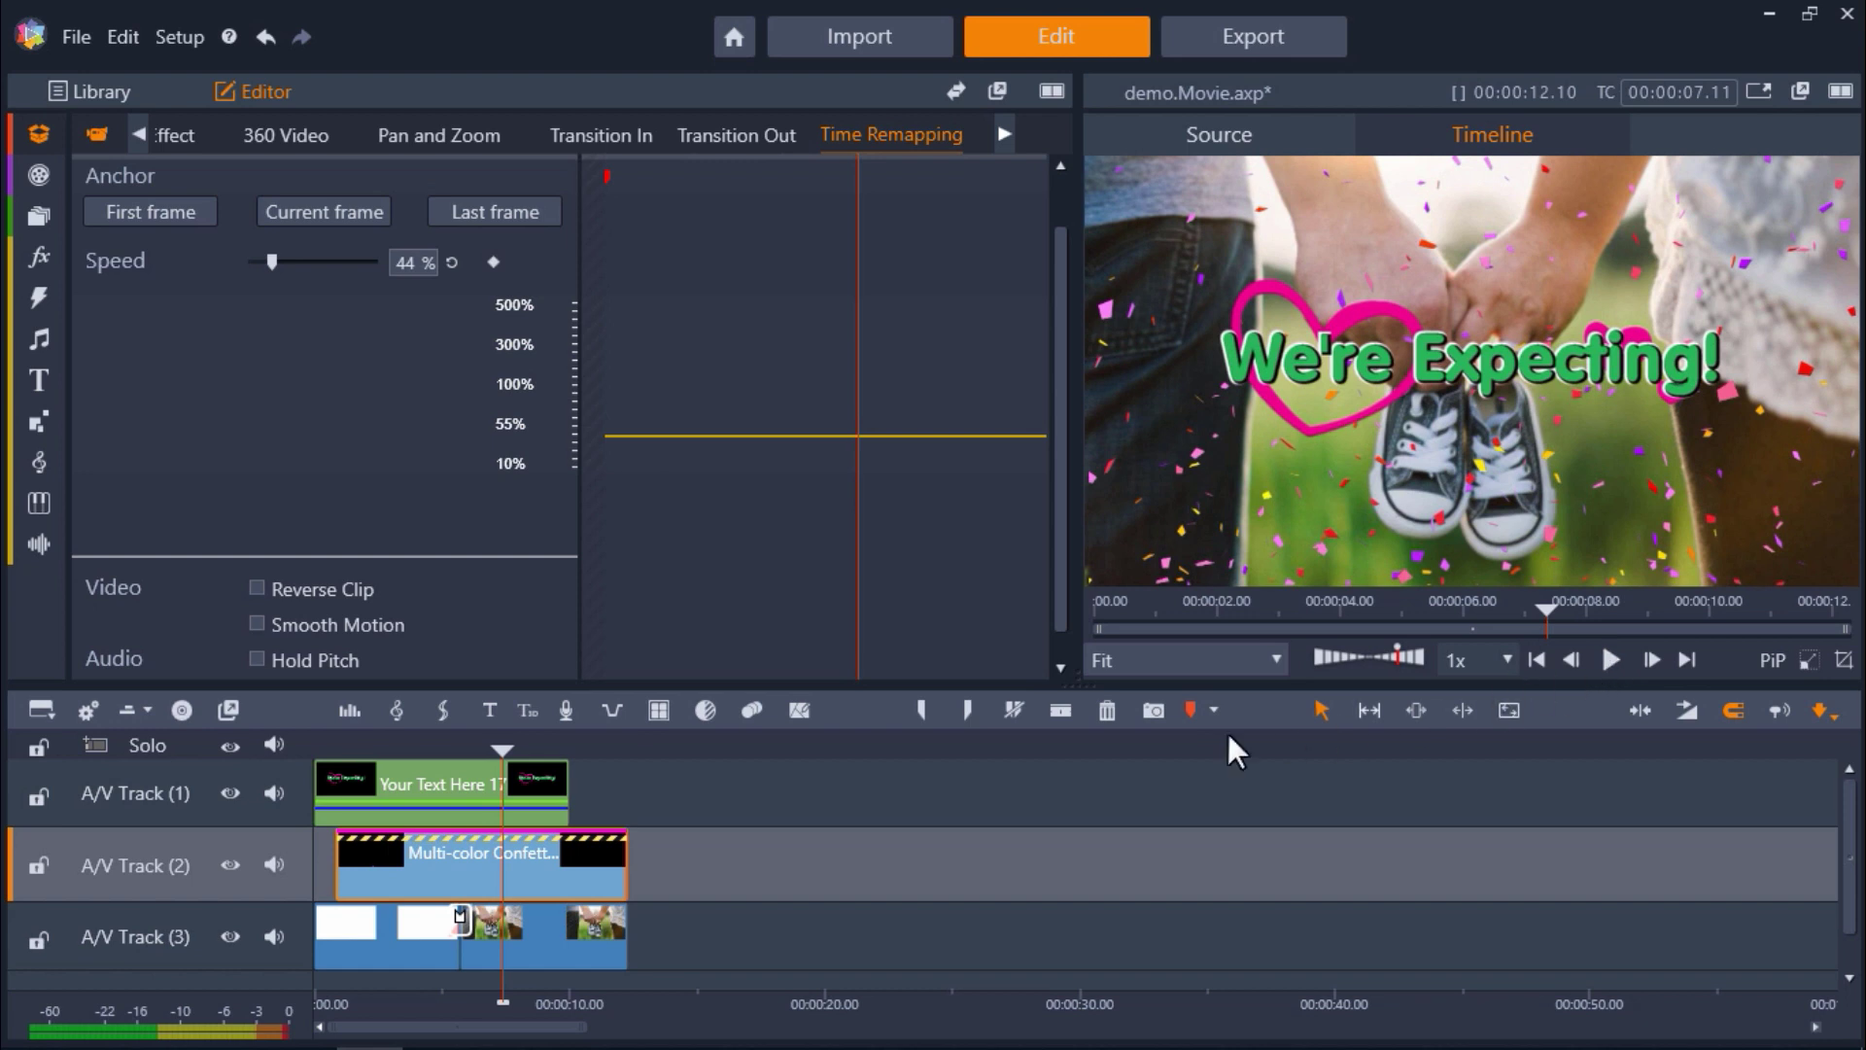
{"action": "right_click", "coordinate": [559, 859]}
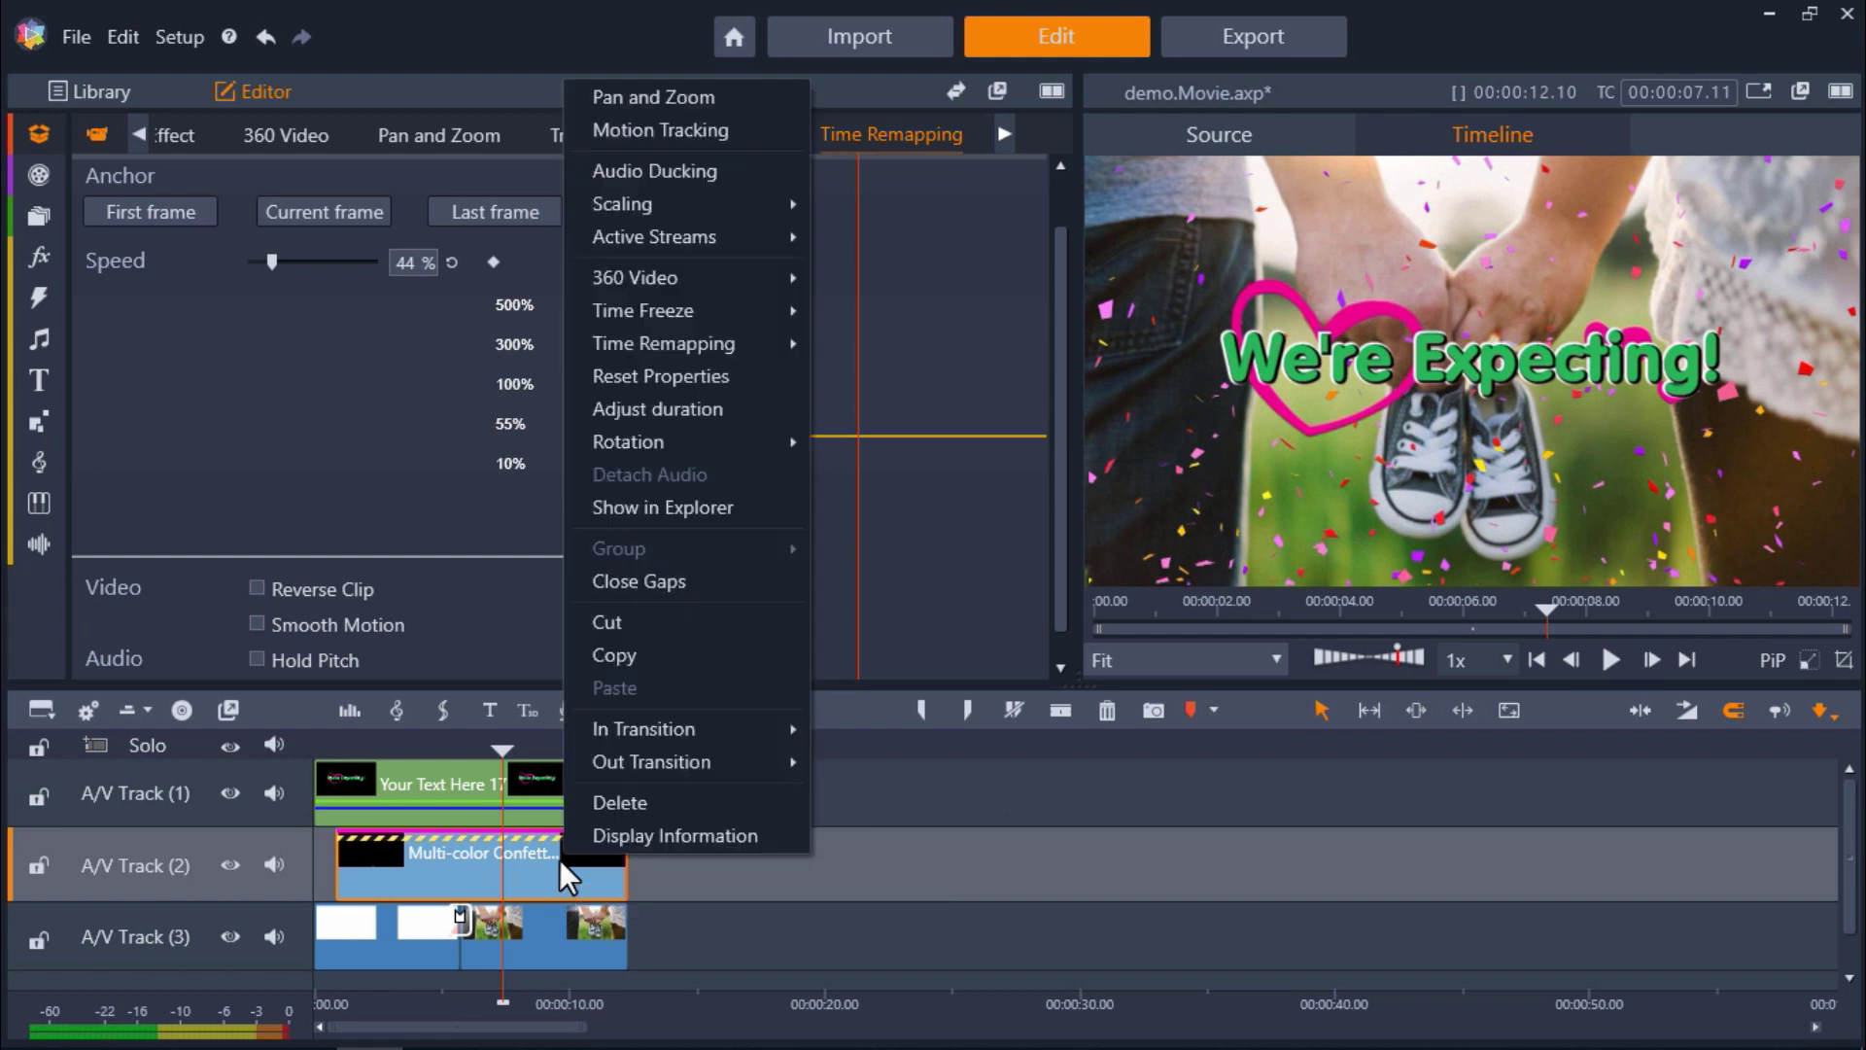
{"action": "left_click", "coordinate": [651, 656]}
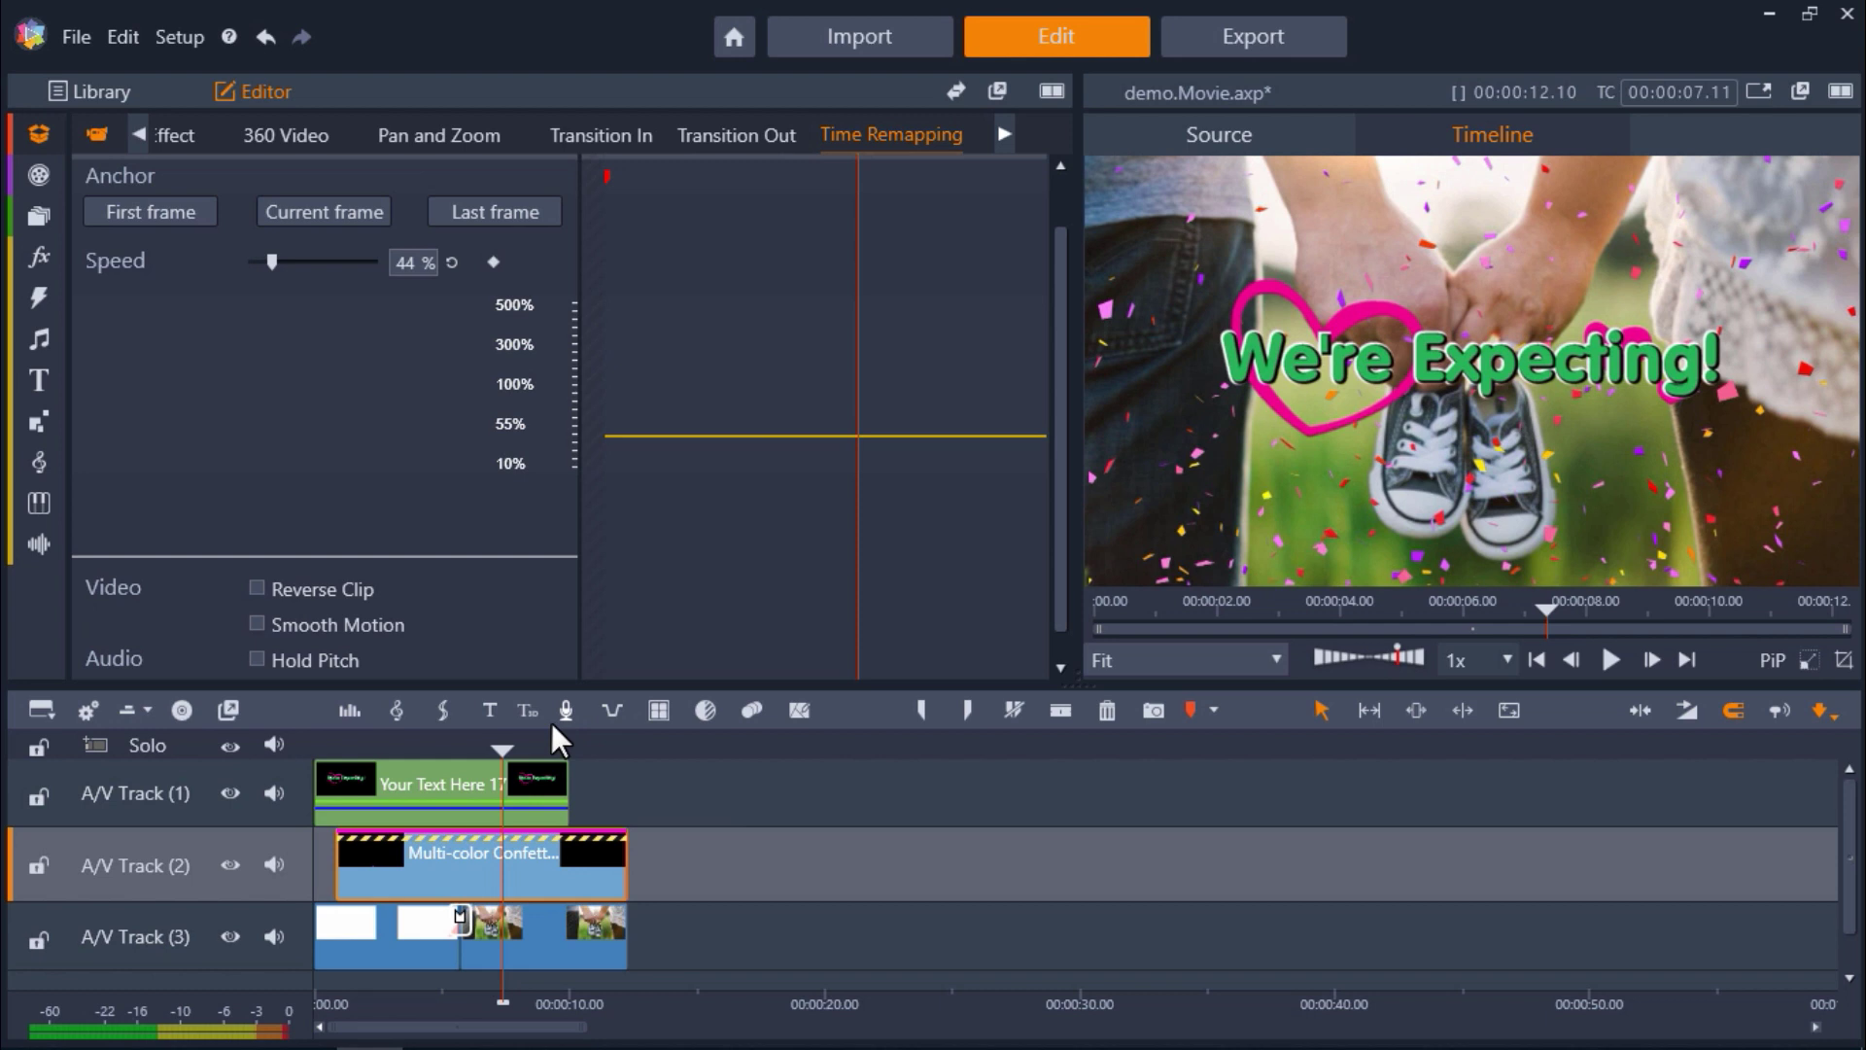
{"action": "left_click_drag", "start_coordinate": [499, 749], "coordinate": [626, 754]}
{"action": "right_click", "coordinate": [663, 850]}
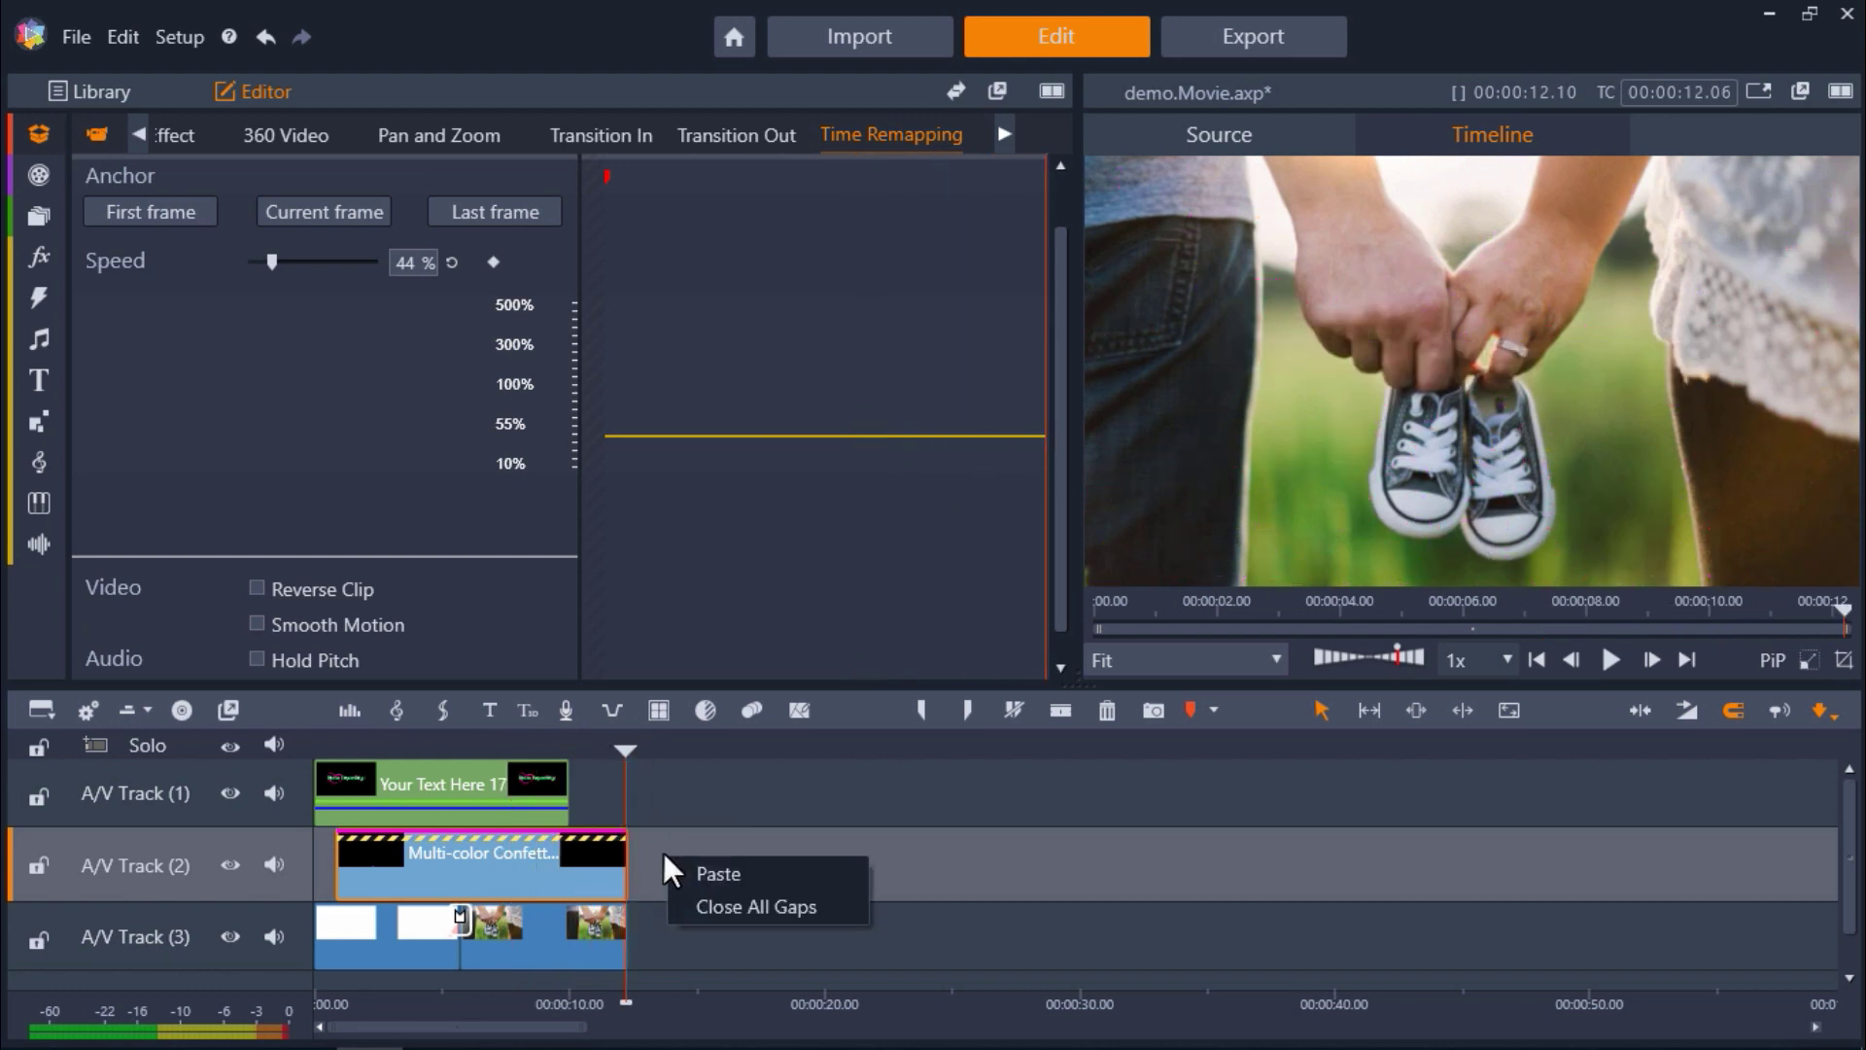
{"action": "left_click", "coordinate": [674, 866]}
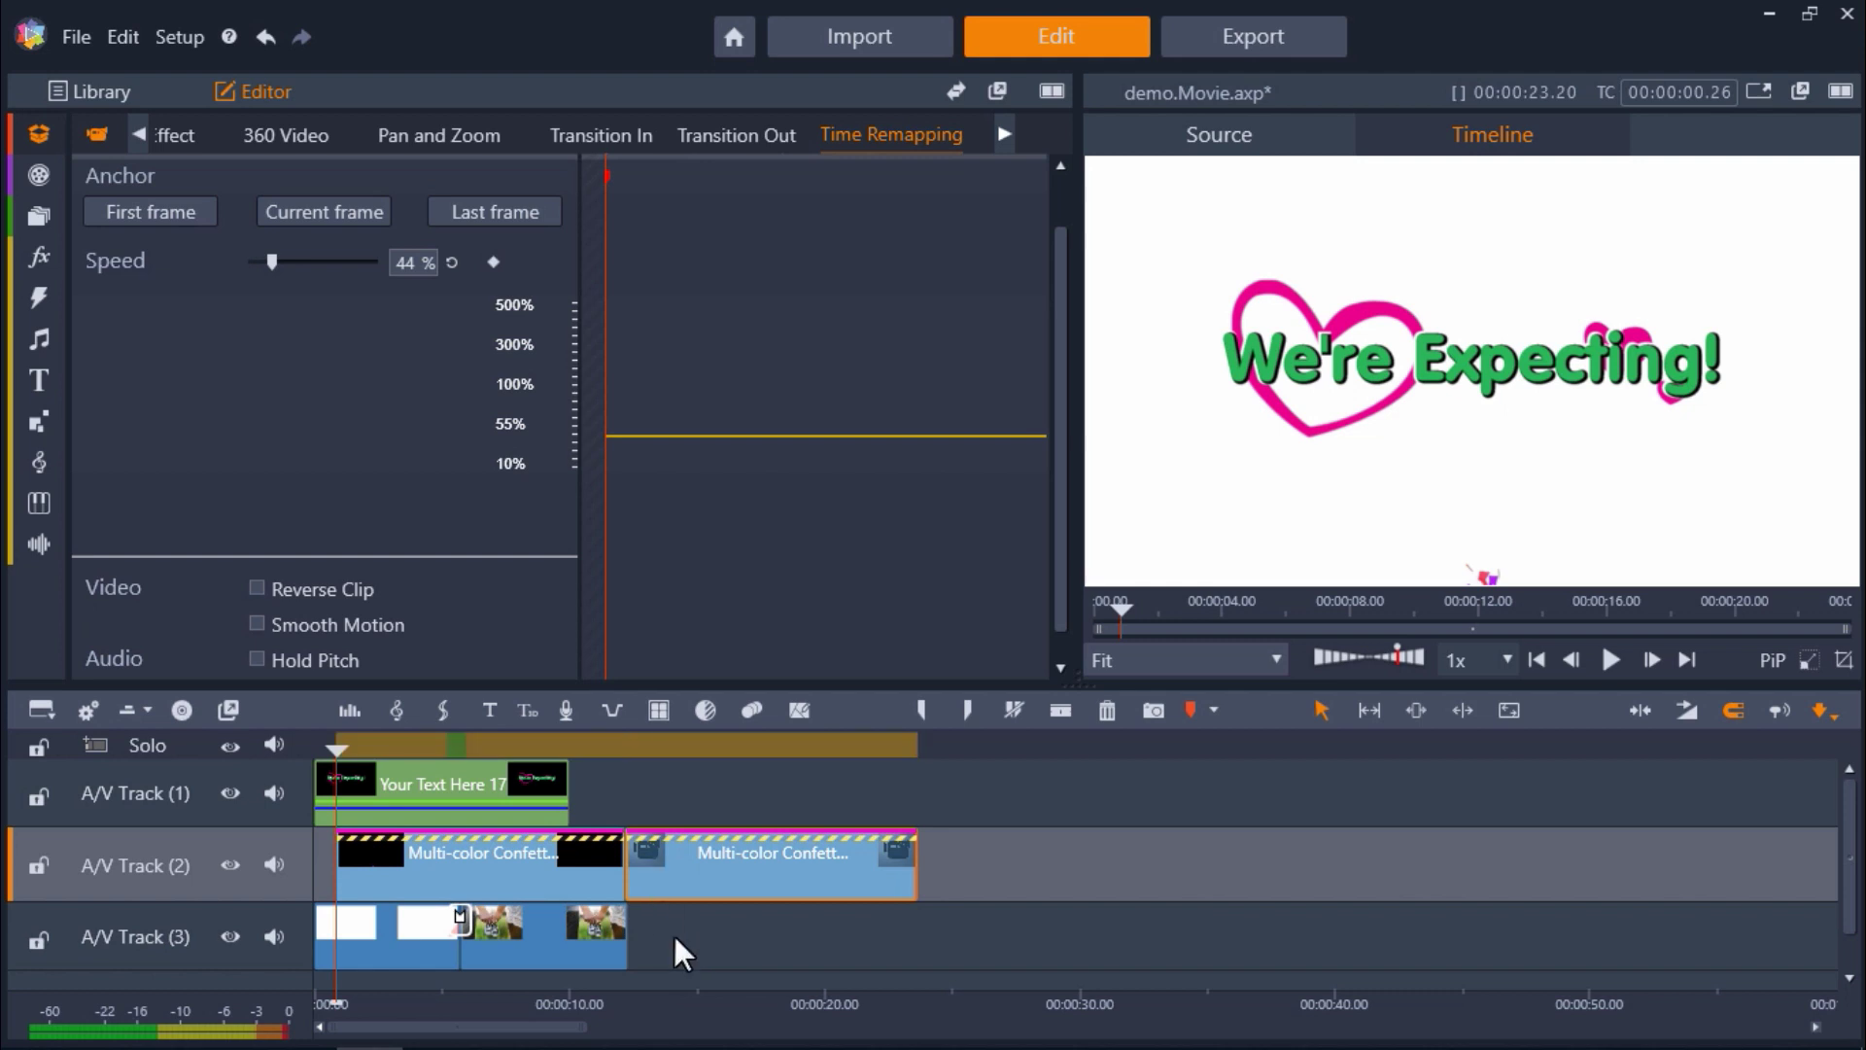
{"action": "left_click_drag", "start_coordinate": [340, 842], "coordinate": [676, 889]}
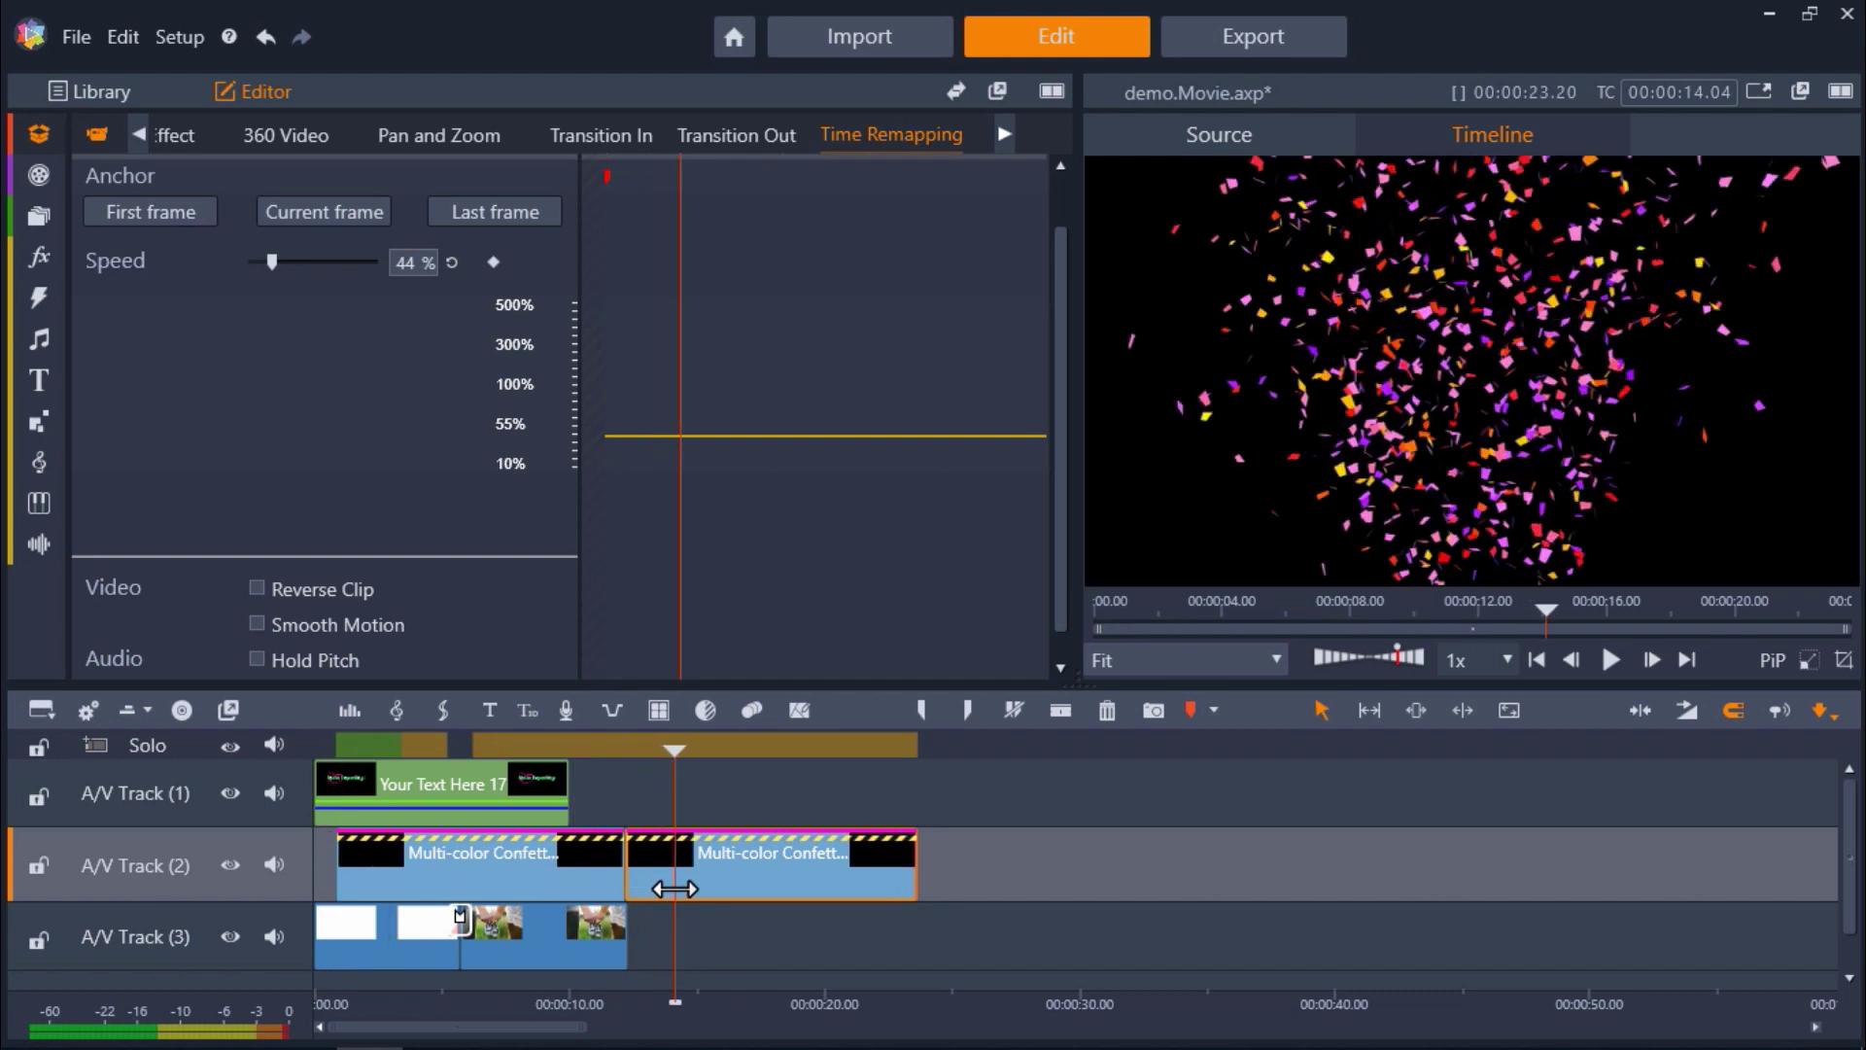
Insert a new A/V Track (5) below A/V Track (2) and enlarge the timeline area.
{"action": "right_click", "coordinate": [205, 889]}
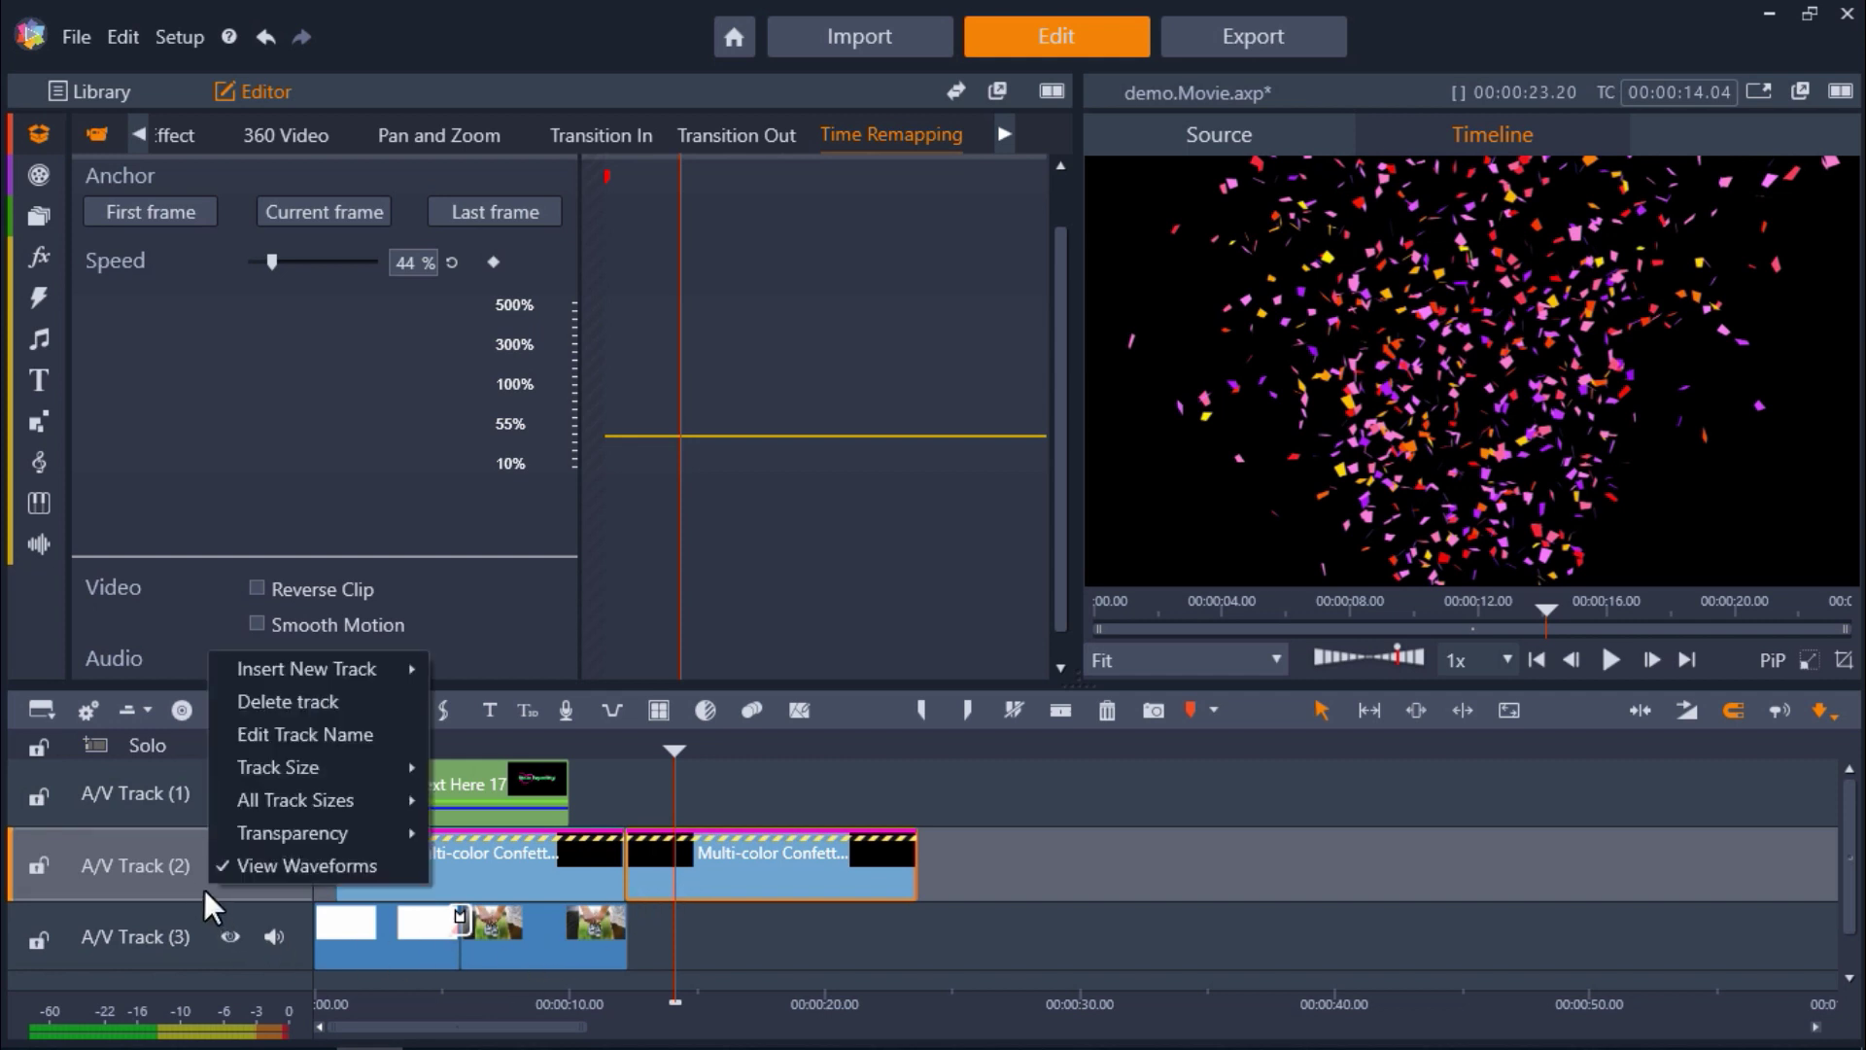
{"action": "mouse_move", "coordinate": [387, 669]}
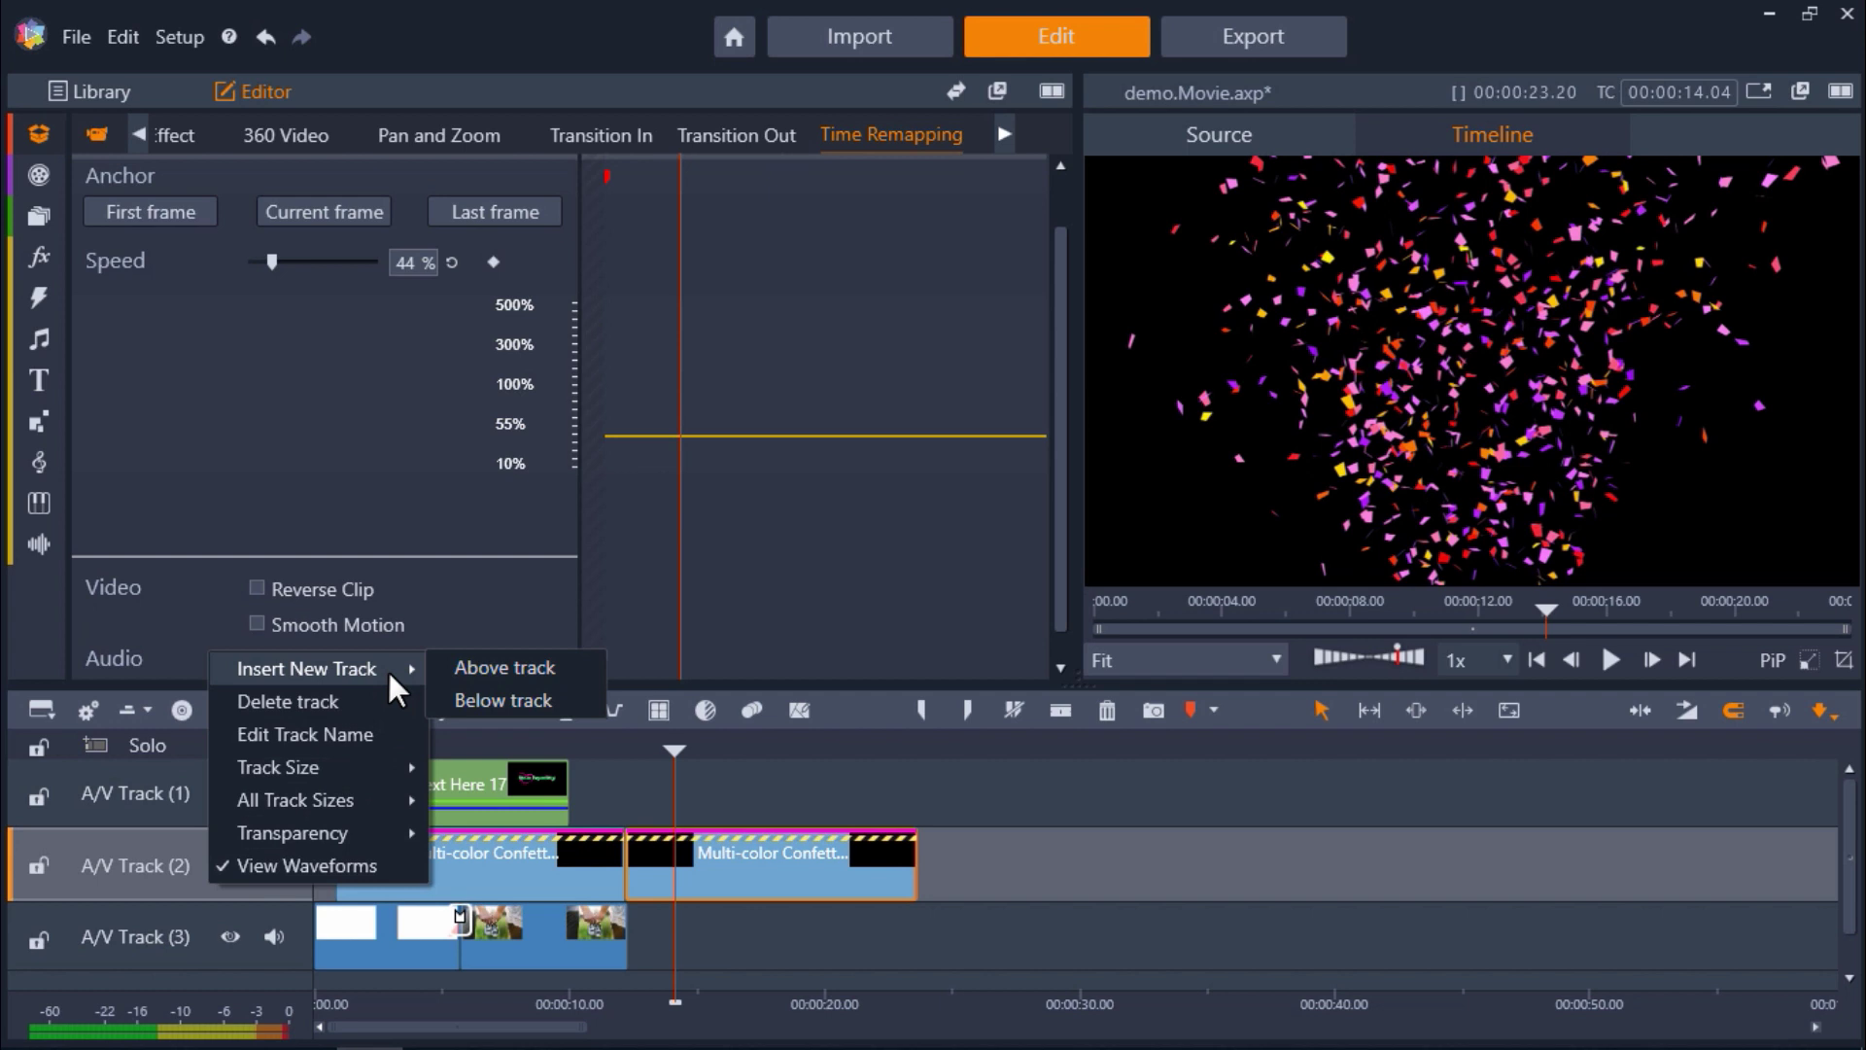
{"action": "left_click", "coordinate": [453, 696]}
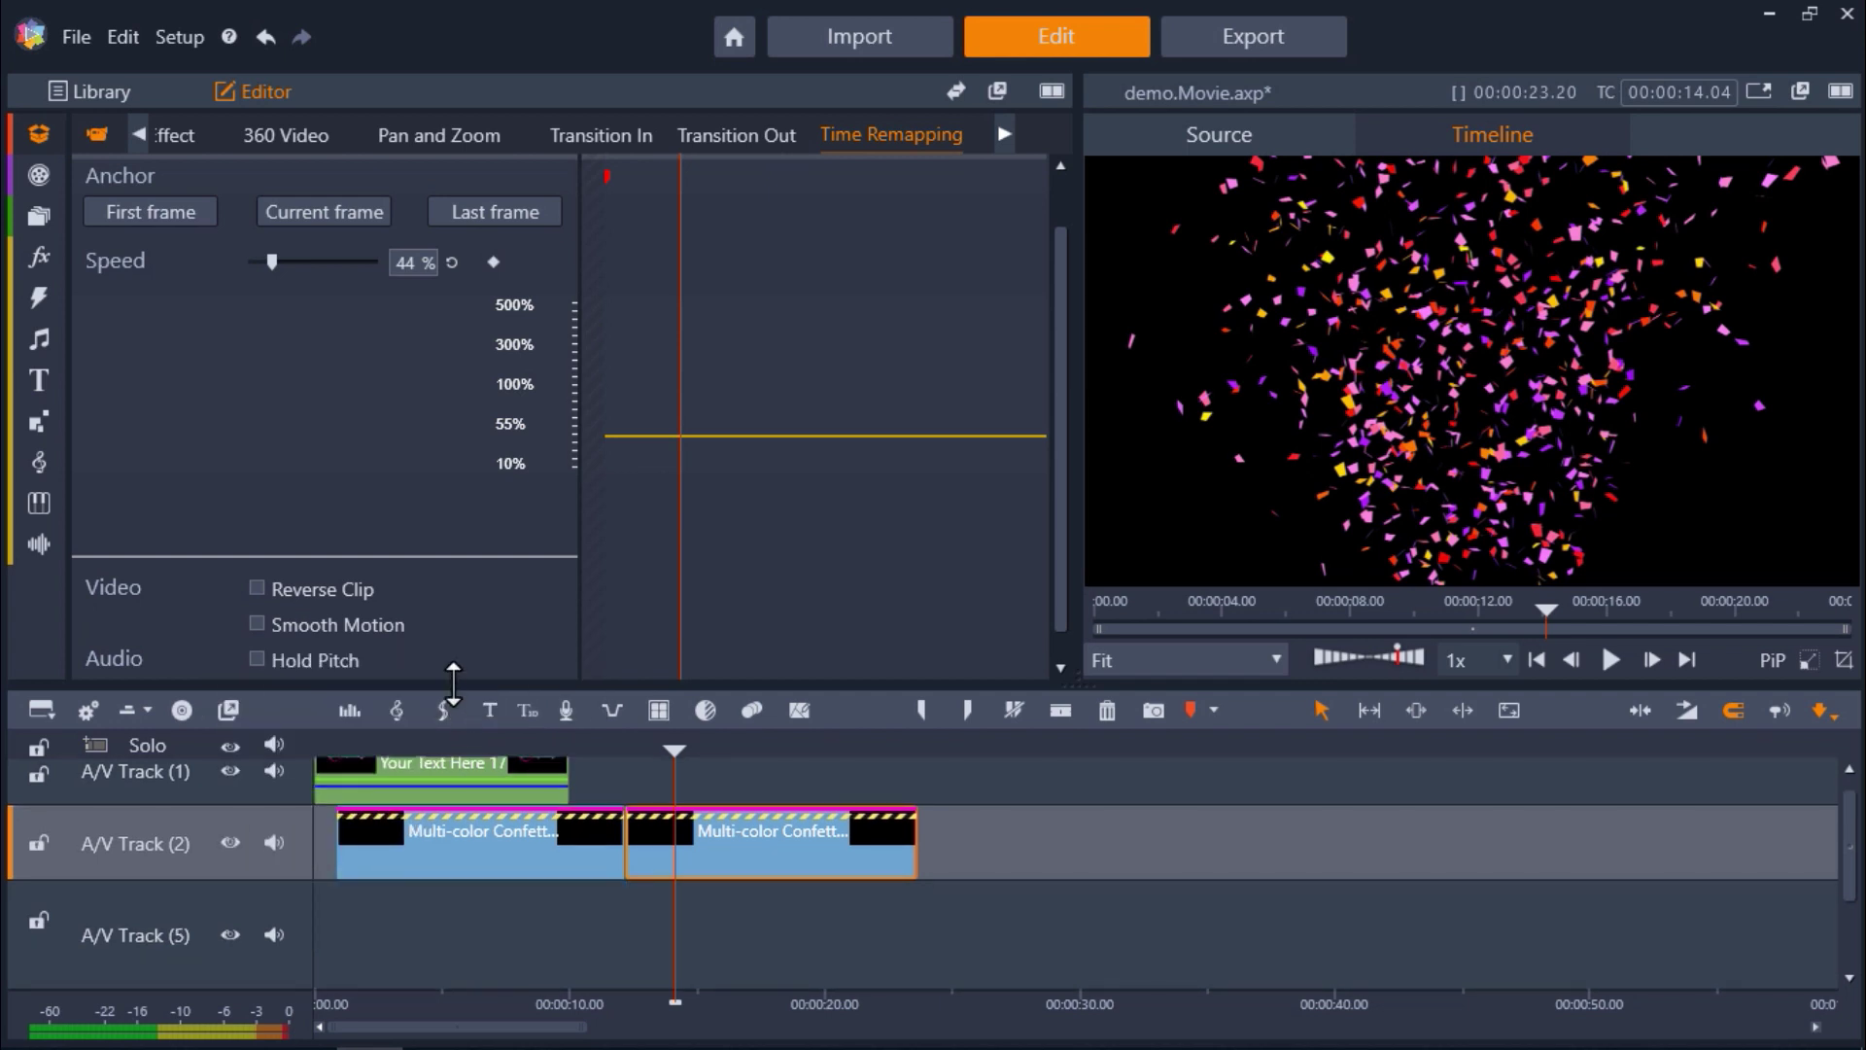
{"action": "left_click_drag", "start_coordinate": [455, 682], "coordinate": [456, 621]}
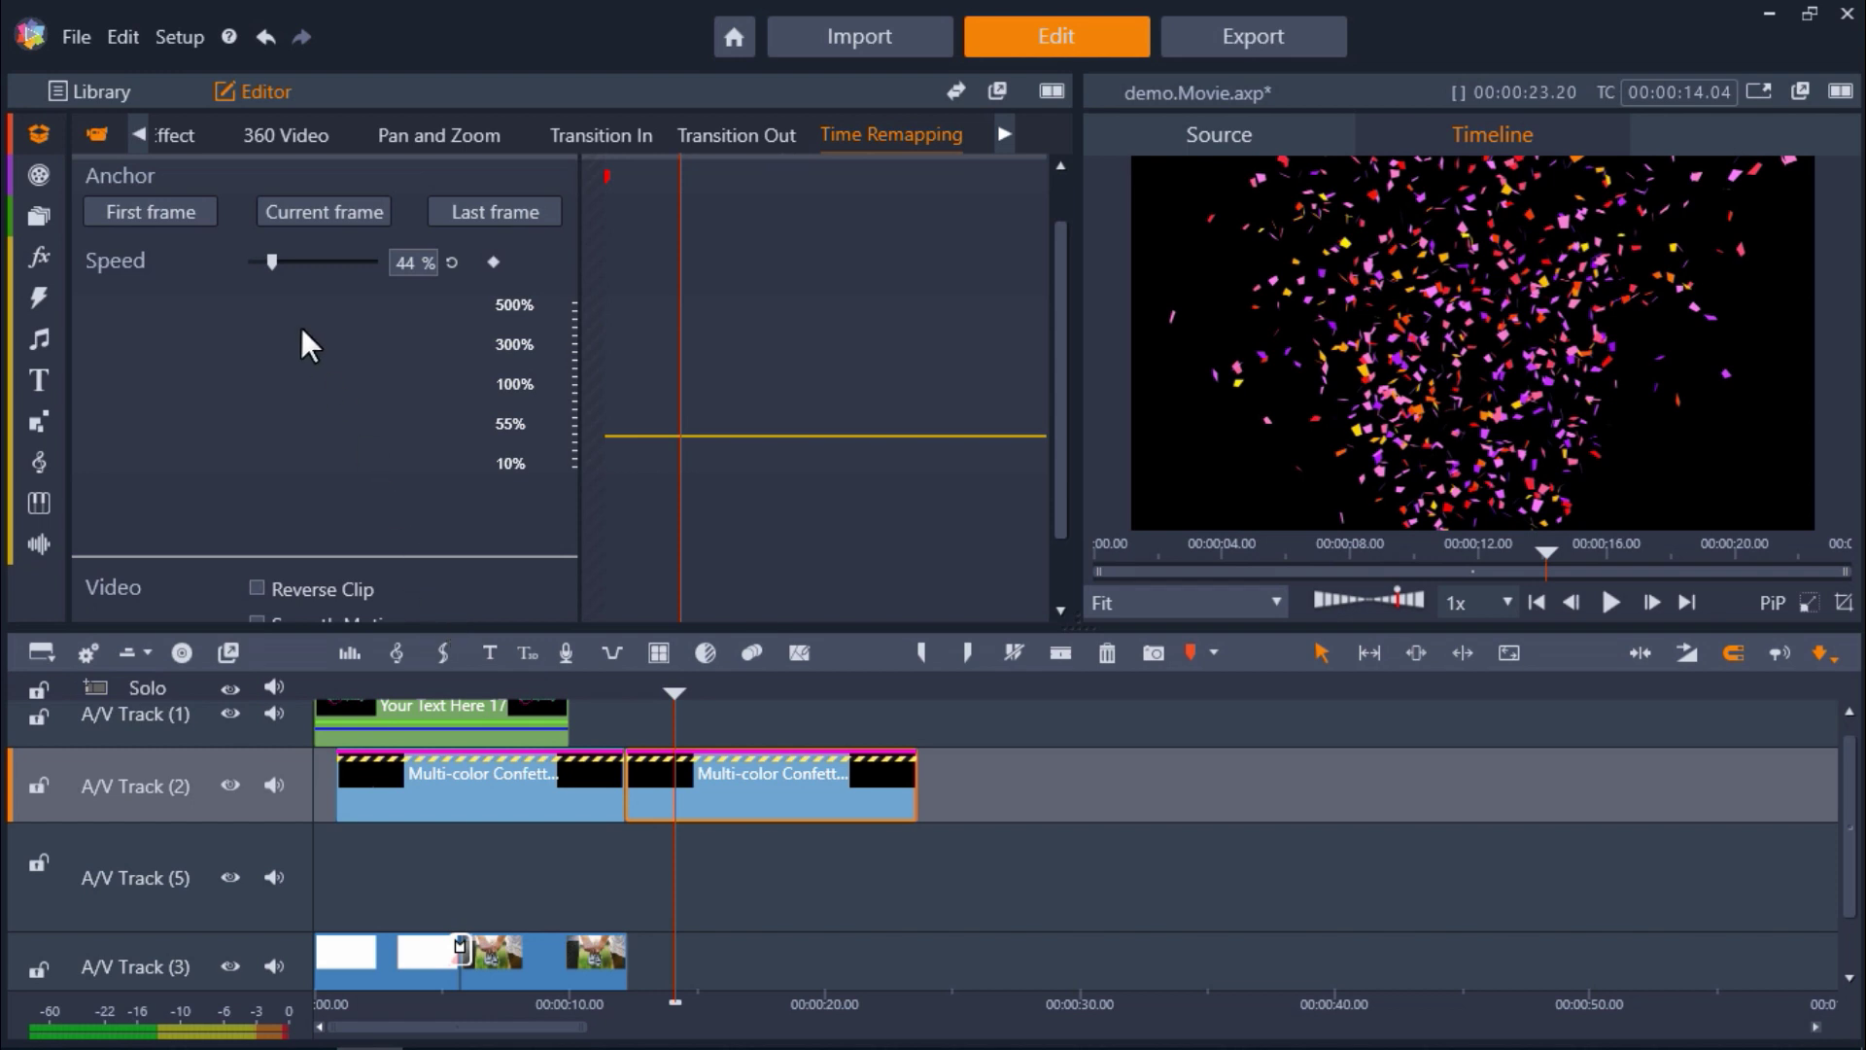
{"action": "left_click", "coordinate": [37, 135]}
Drop the first Multi-color Confetti clip onto A/V Track (5) and play the title with both overlays.
{"action": "left_click", "coordinate": [129, 274]}
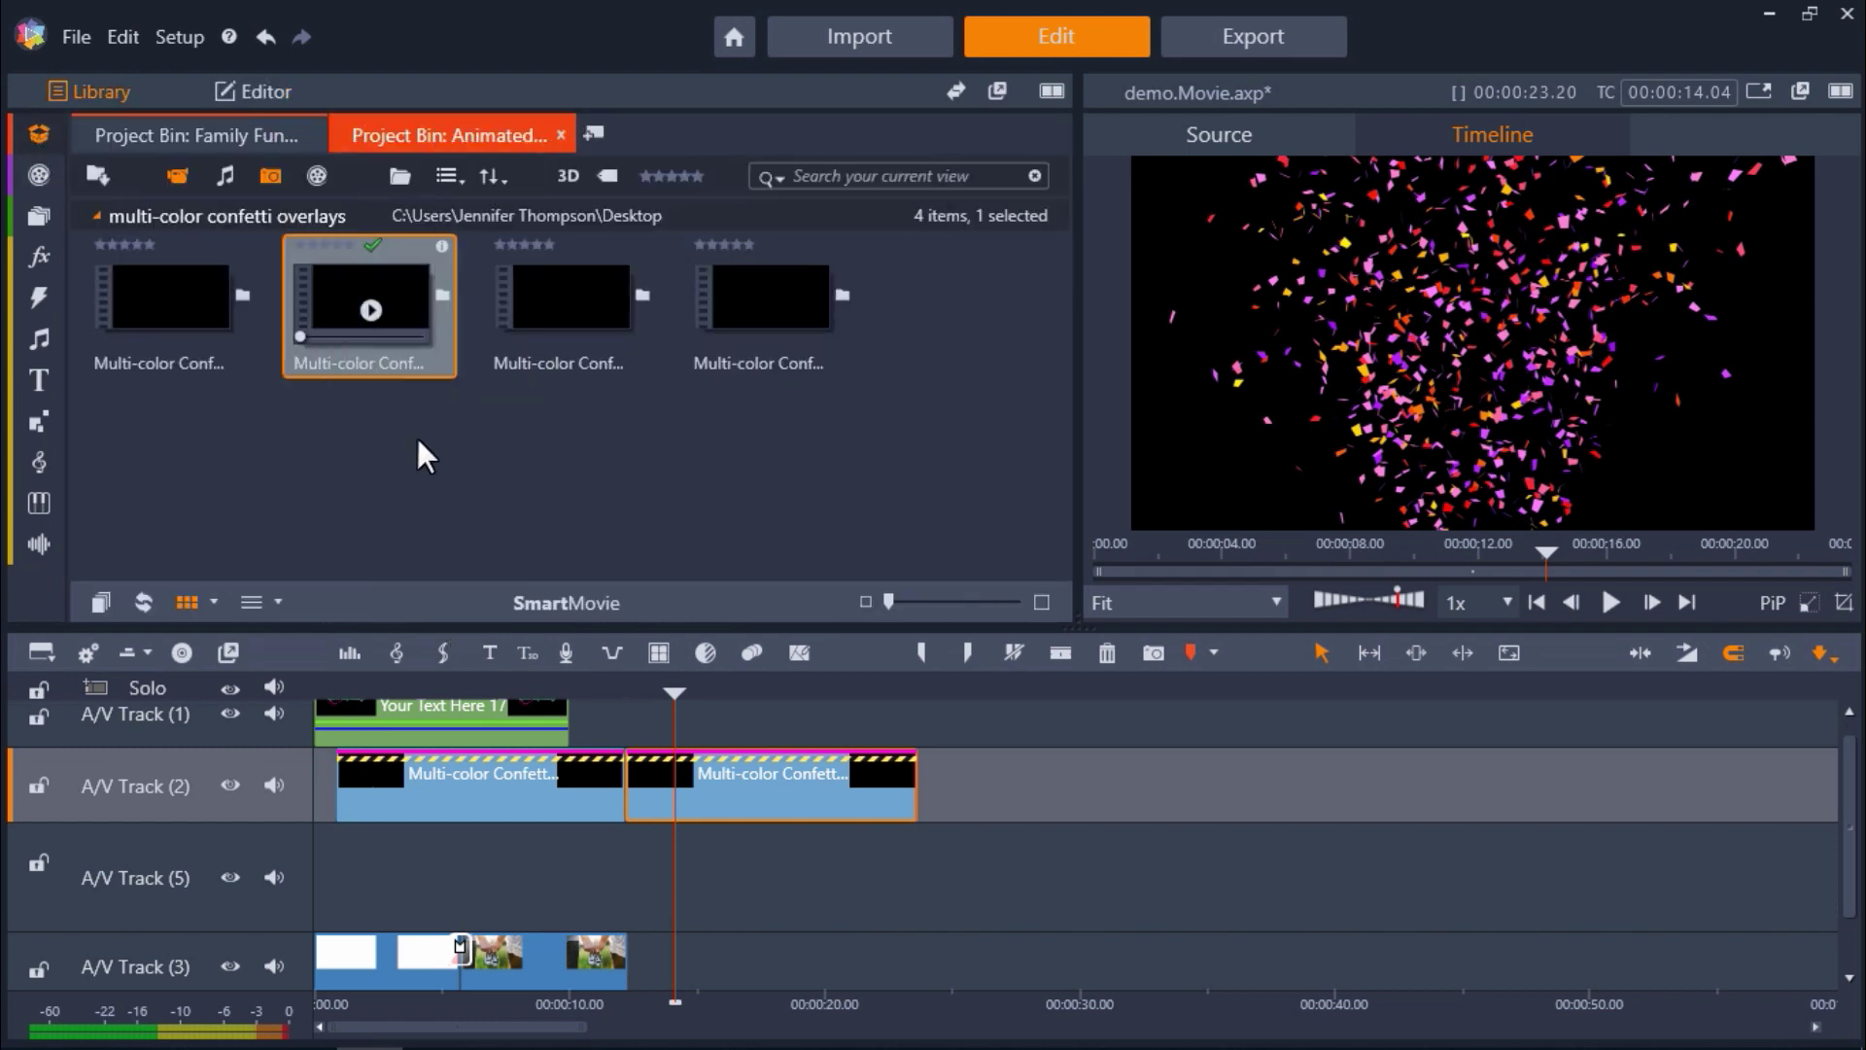
{"action": "left_click", "coordinate": [189, 300]}
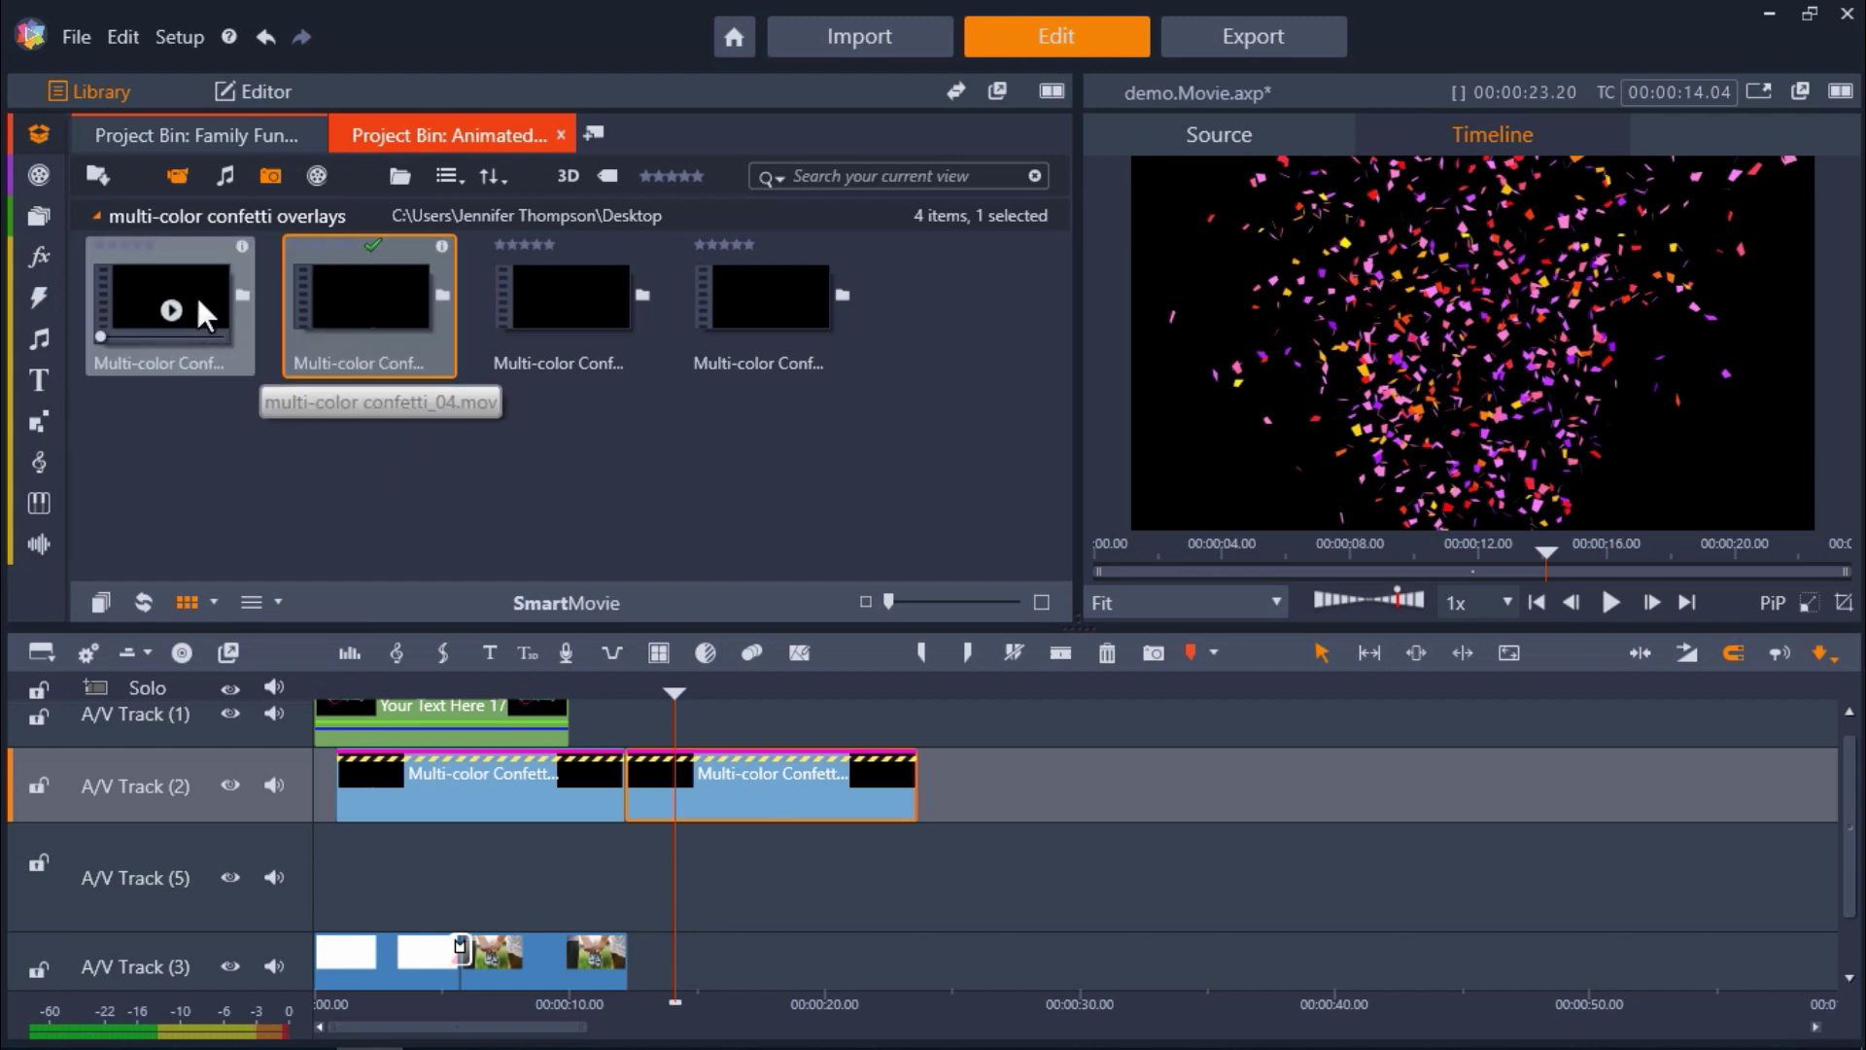
{"action": "left_click_drag", "start_coordinate": [195, 294], "coordinate": [490, 832]}
{"action": "left_click", "coordinate": [319, 714]}
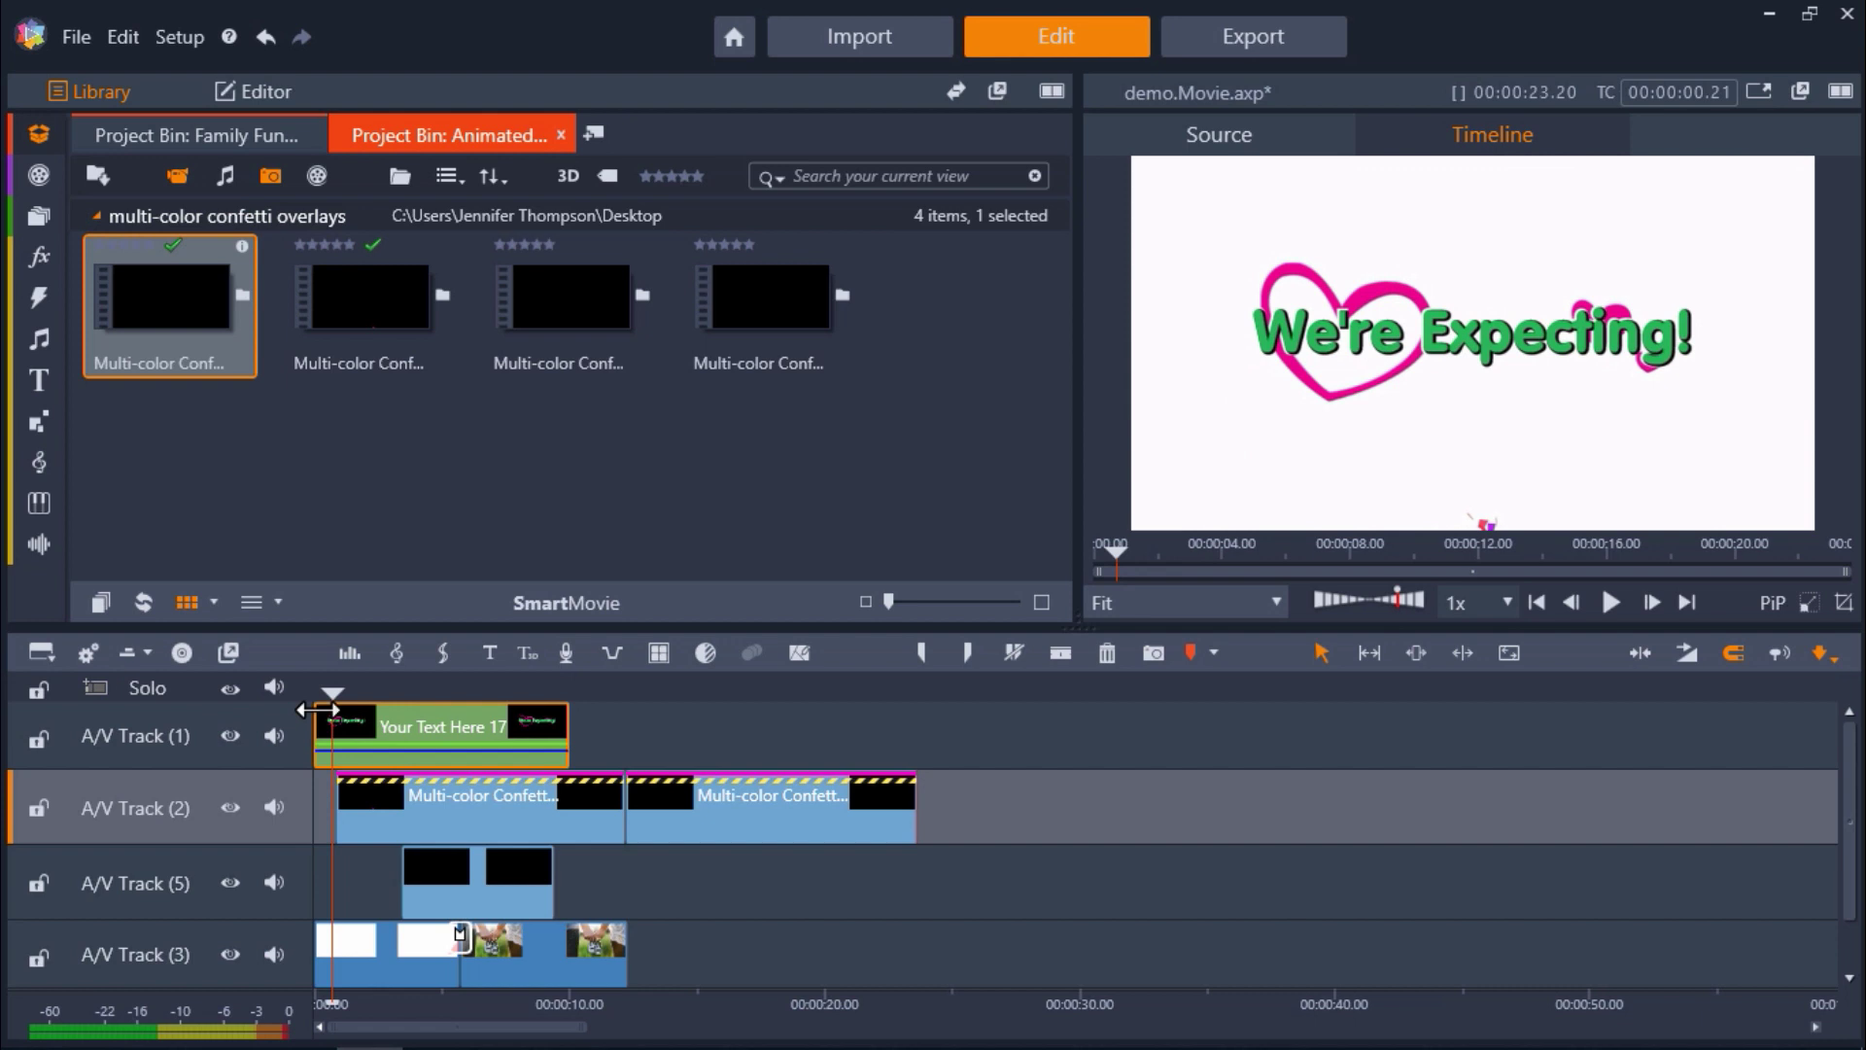
{"action": "key", "text": "Right"}
{"action": "key", "text": "Right"}
{"action": "key", "text": "Right"}
{"action": "key", "text": "Right"}
{"action": "key", "text": "Right"}
{"action": "key", "text": "Right"}
{"action": "key", "text": "Right"}
{"action": "key", "text": "Right"}
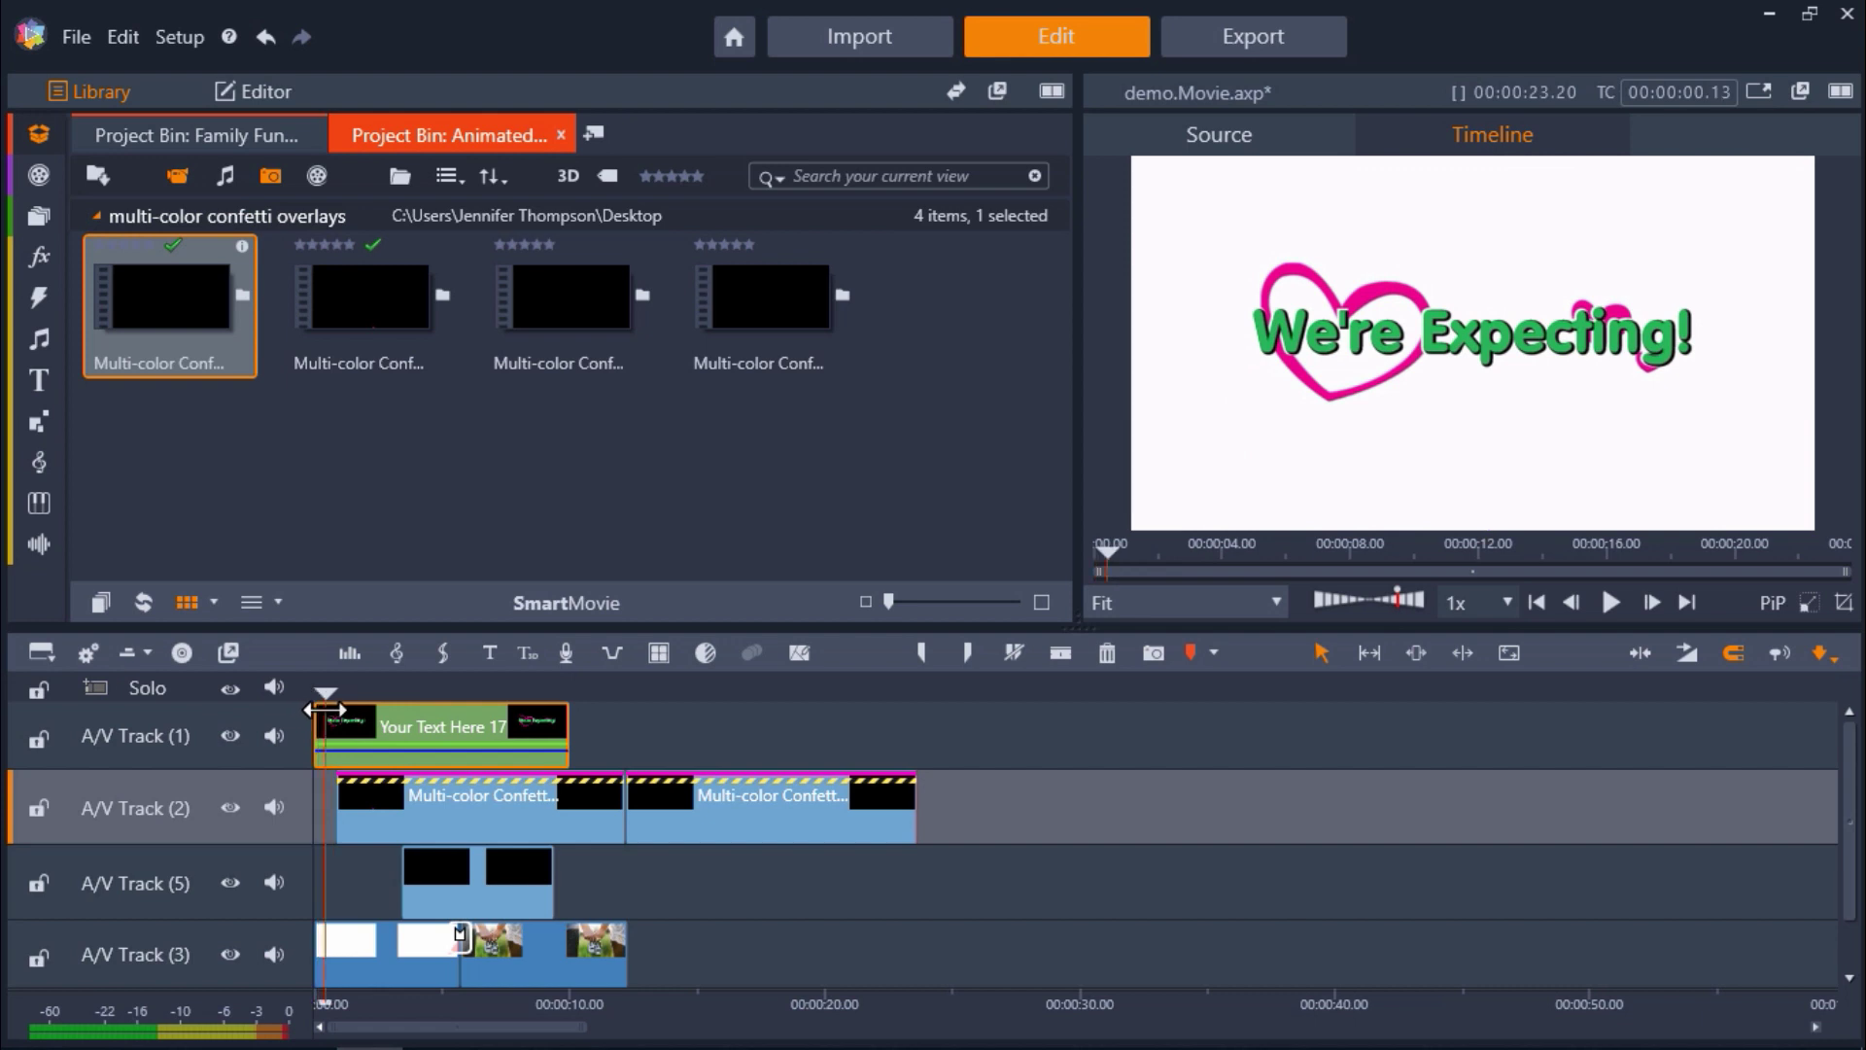
{"action": "left_click", "coordinate": [1608, 605]}
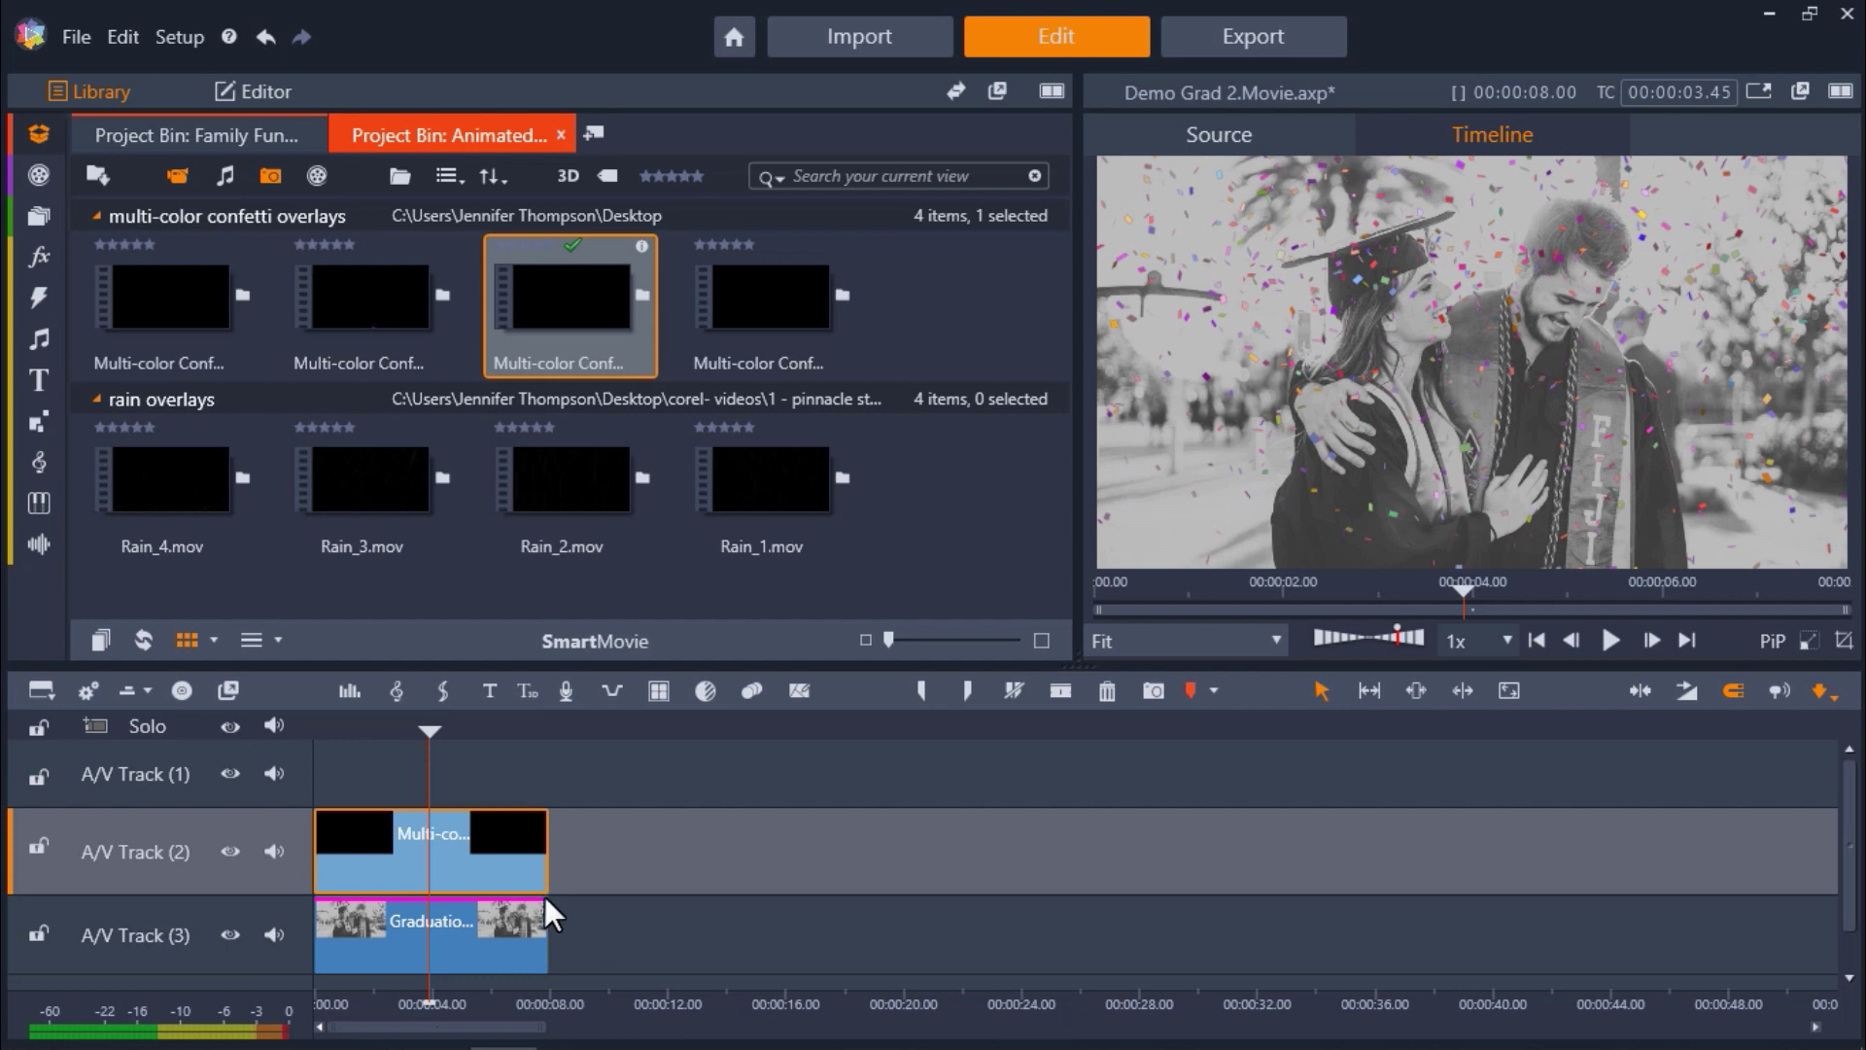
Set the confetti clip's Exposure to -100 and Contrast to 100, then replay the graduation clip.
{"action": "double_click", "coordinate": [464, 838]}
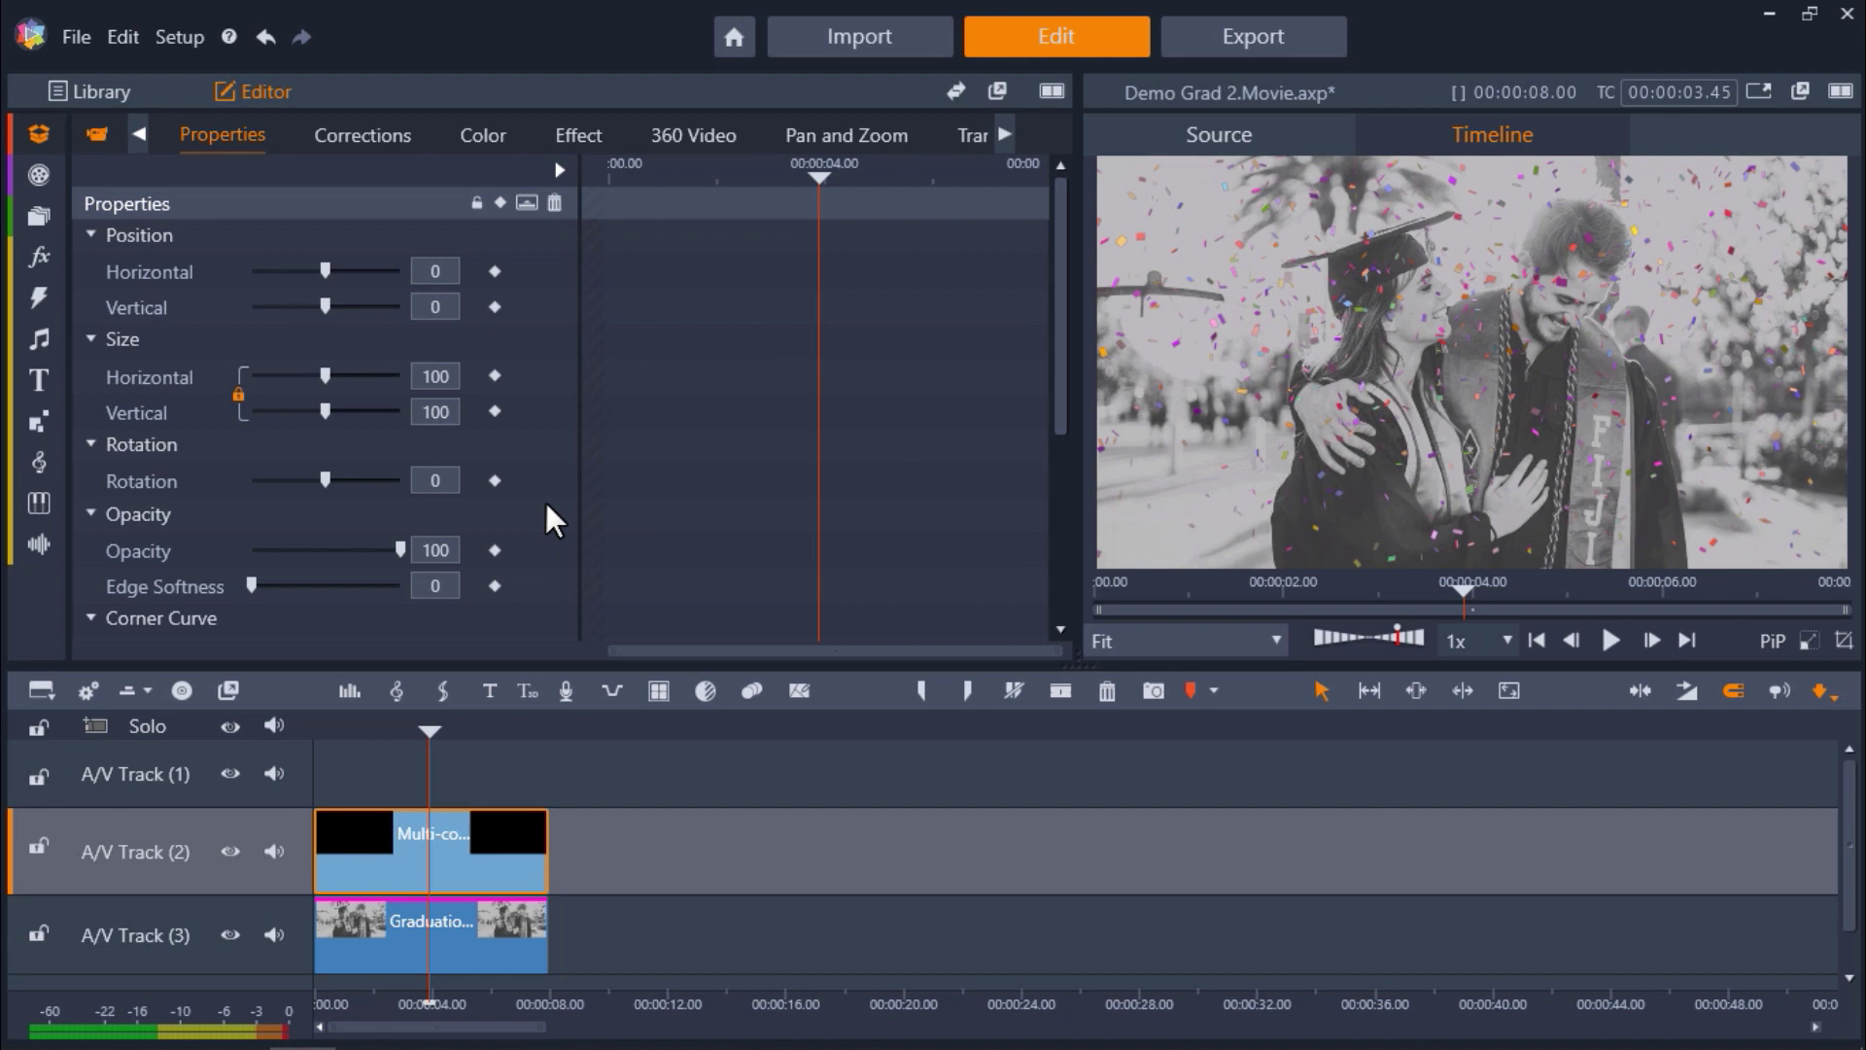
{"action": "left_click", "coordinate": [493, 136]}
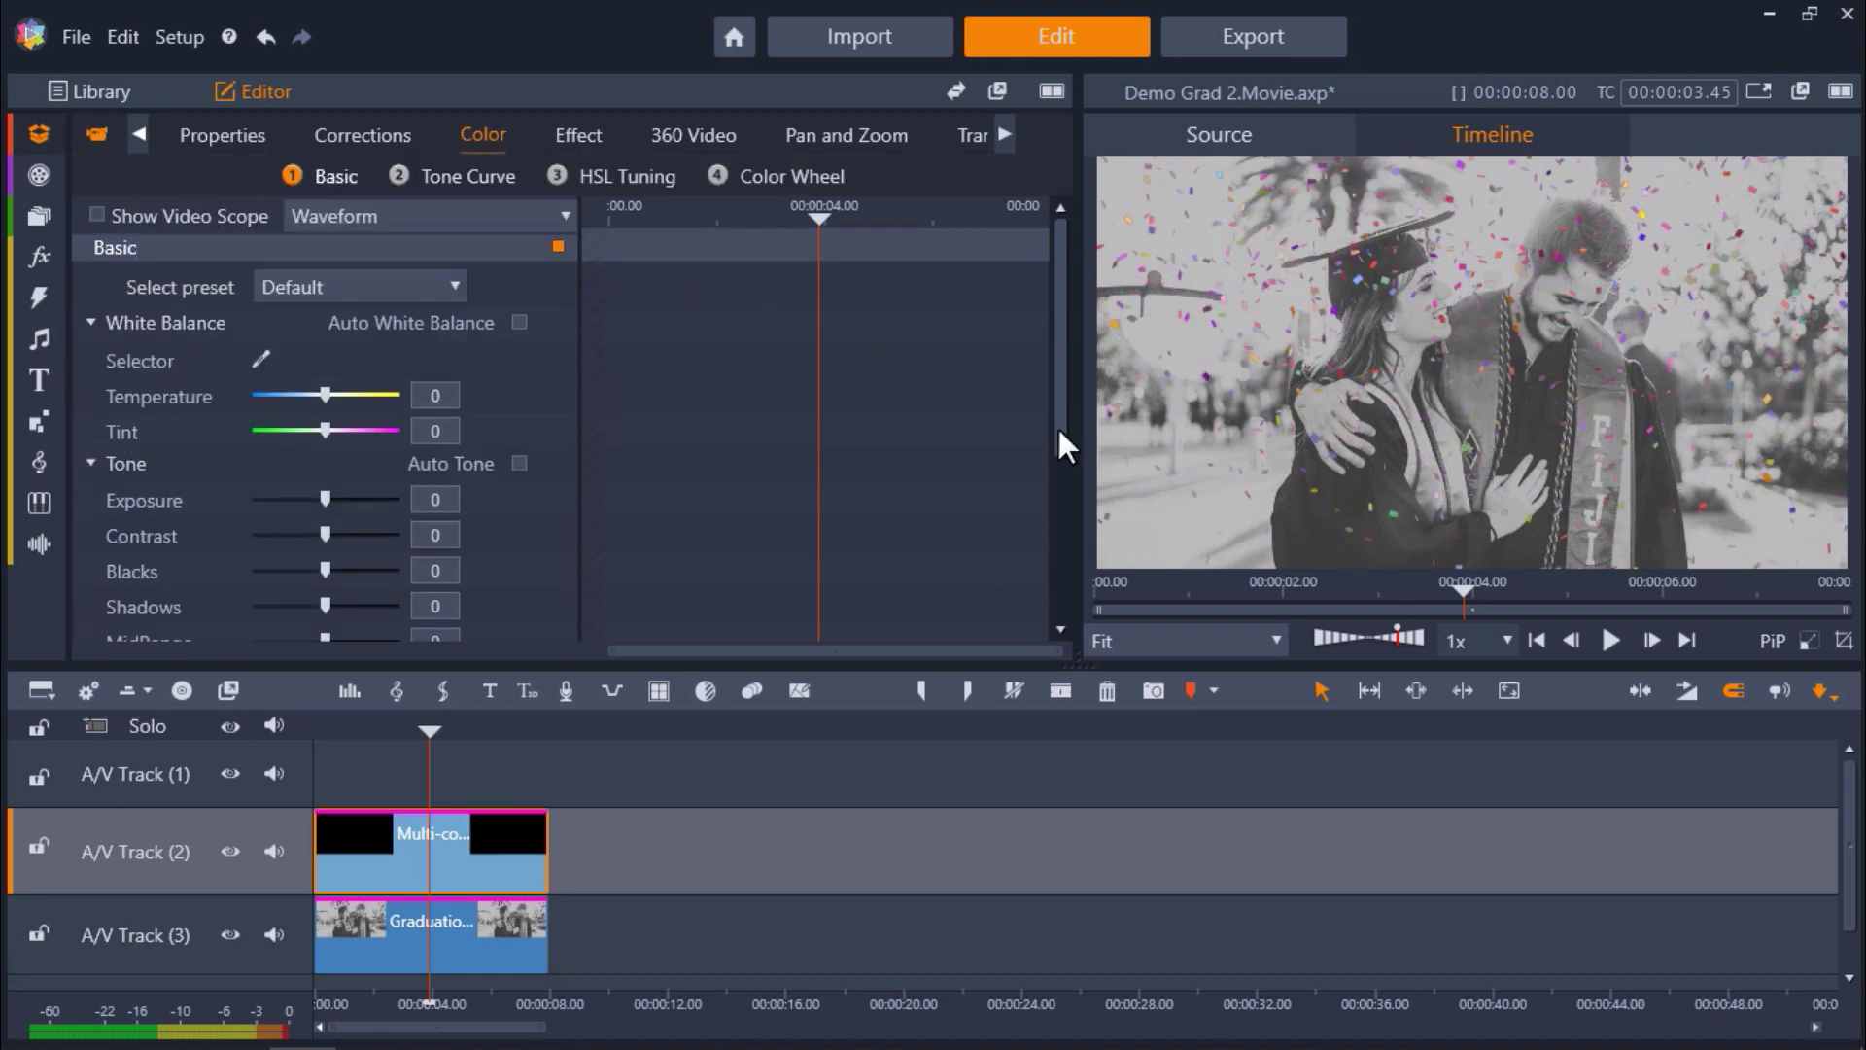
{"action": "scroll", "coordinate": [1057, 424], "scroll_direction": "down", "scroll_amount": 3}
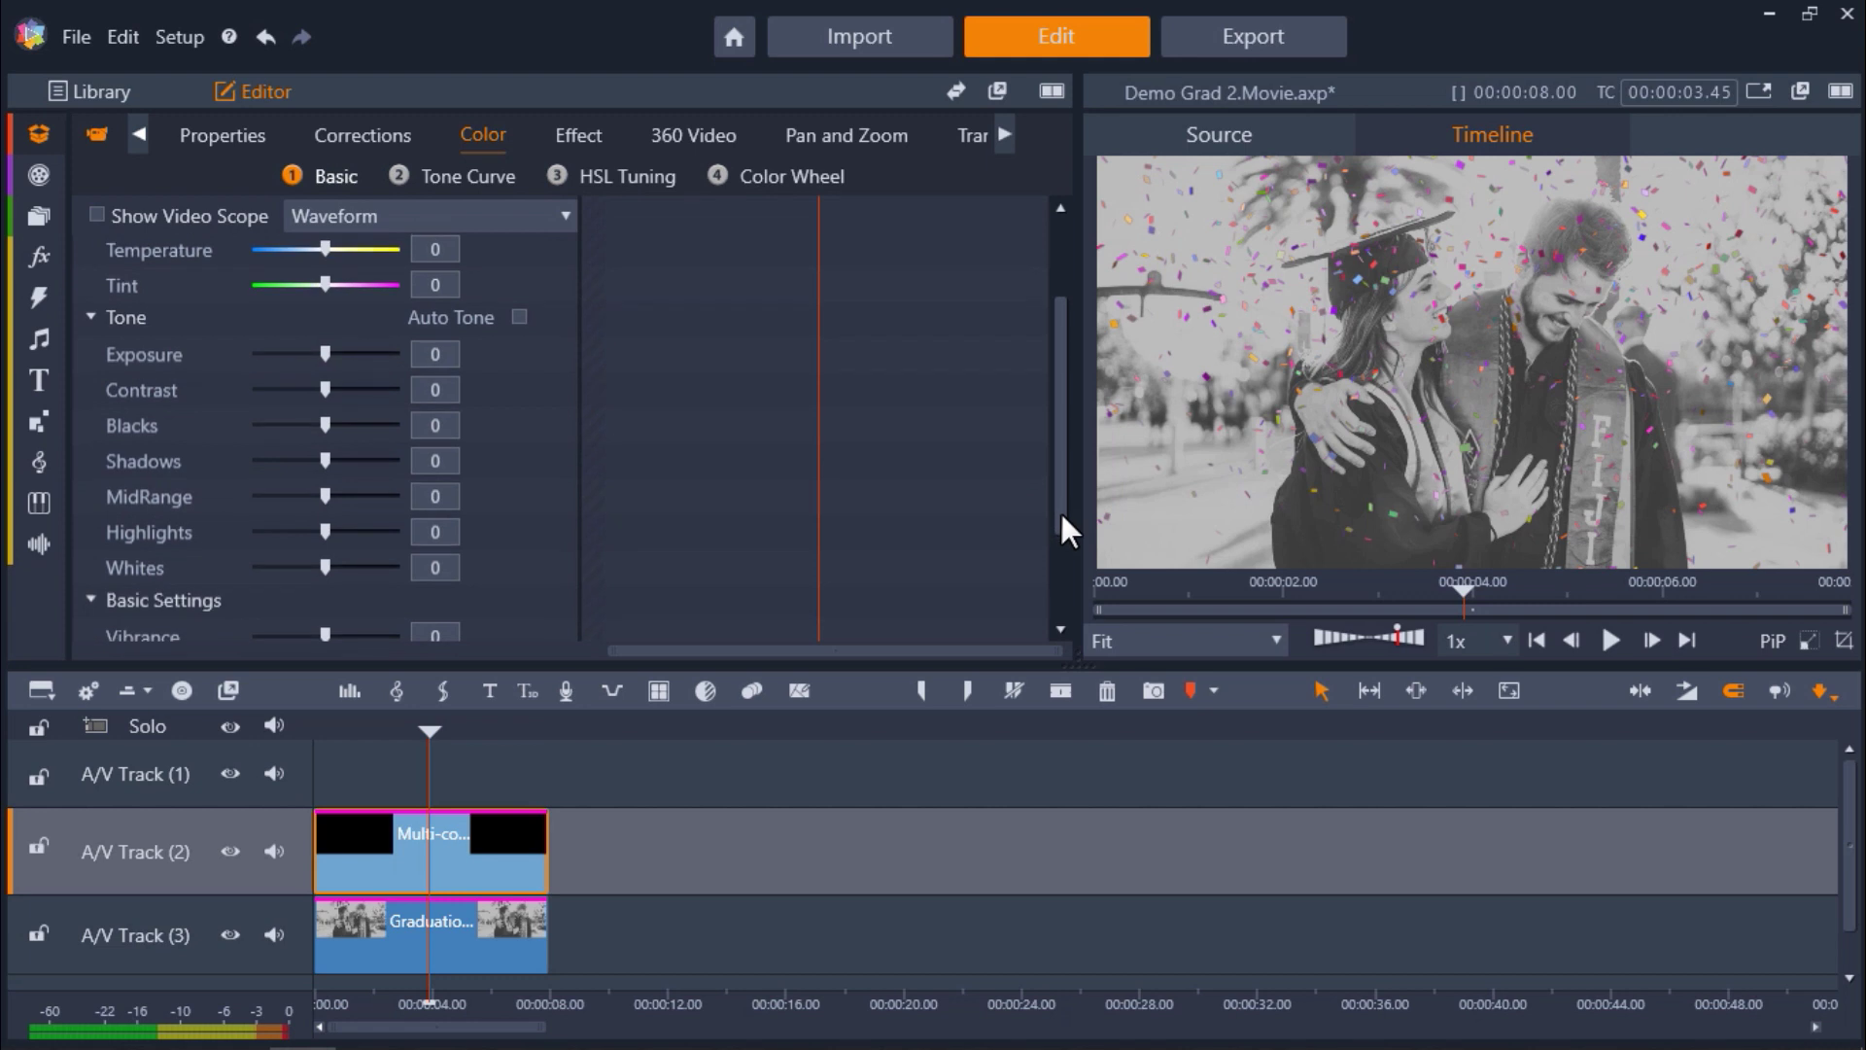
{"action": "left_click_drag", "start_coordinate": [1062, 508], "coordinate": [1060, 538]}
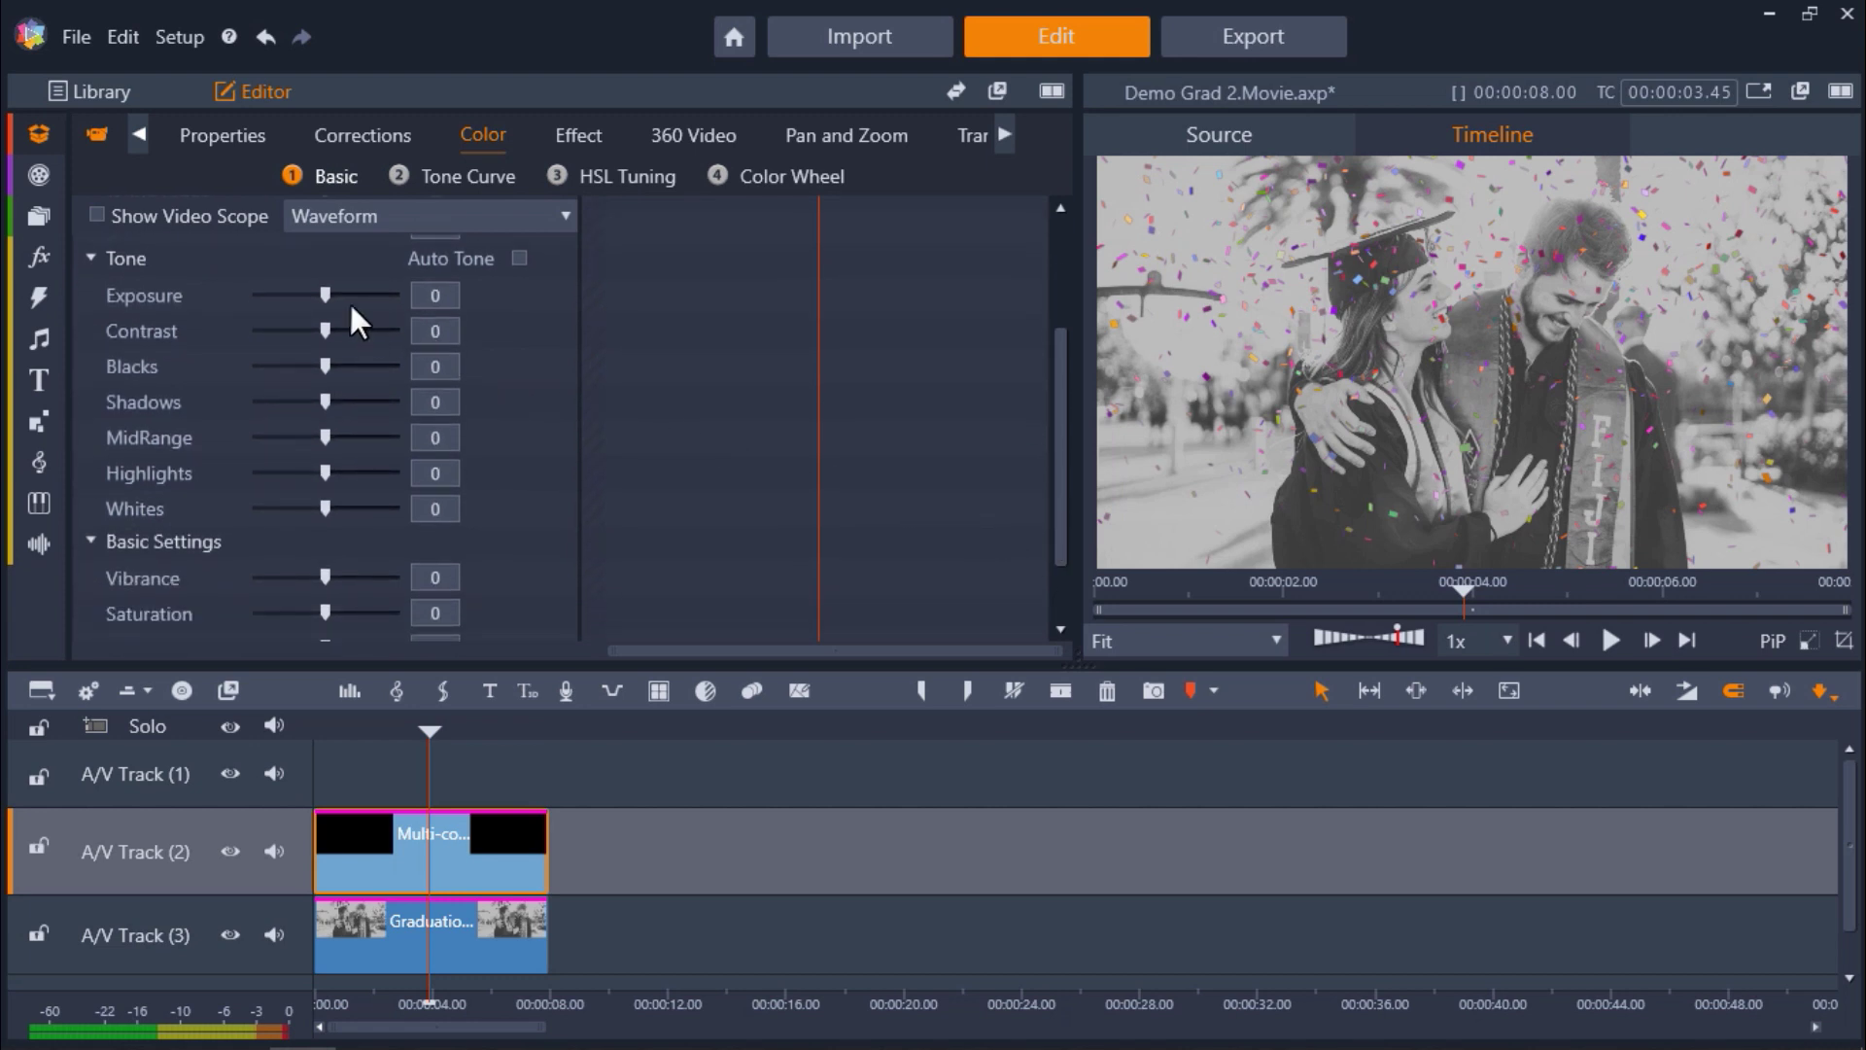
{"action": "left_click_drag", "start_coordinate": [312, 296], "coordinate": [167, 311]}
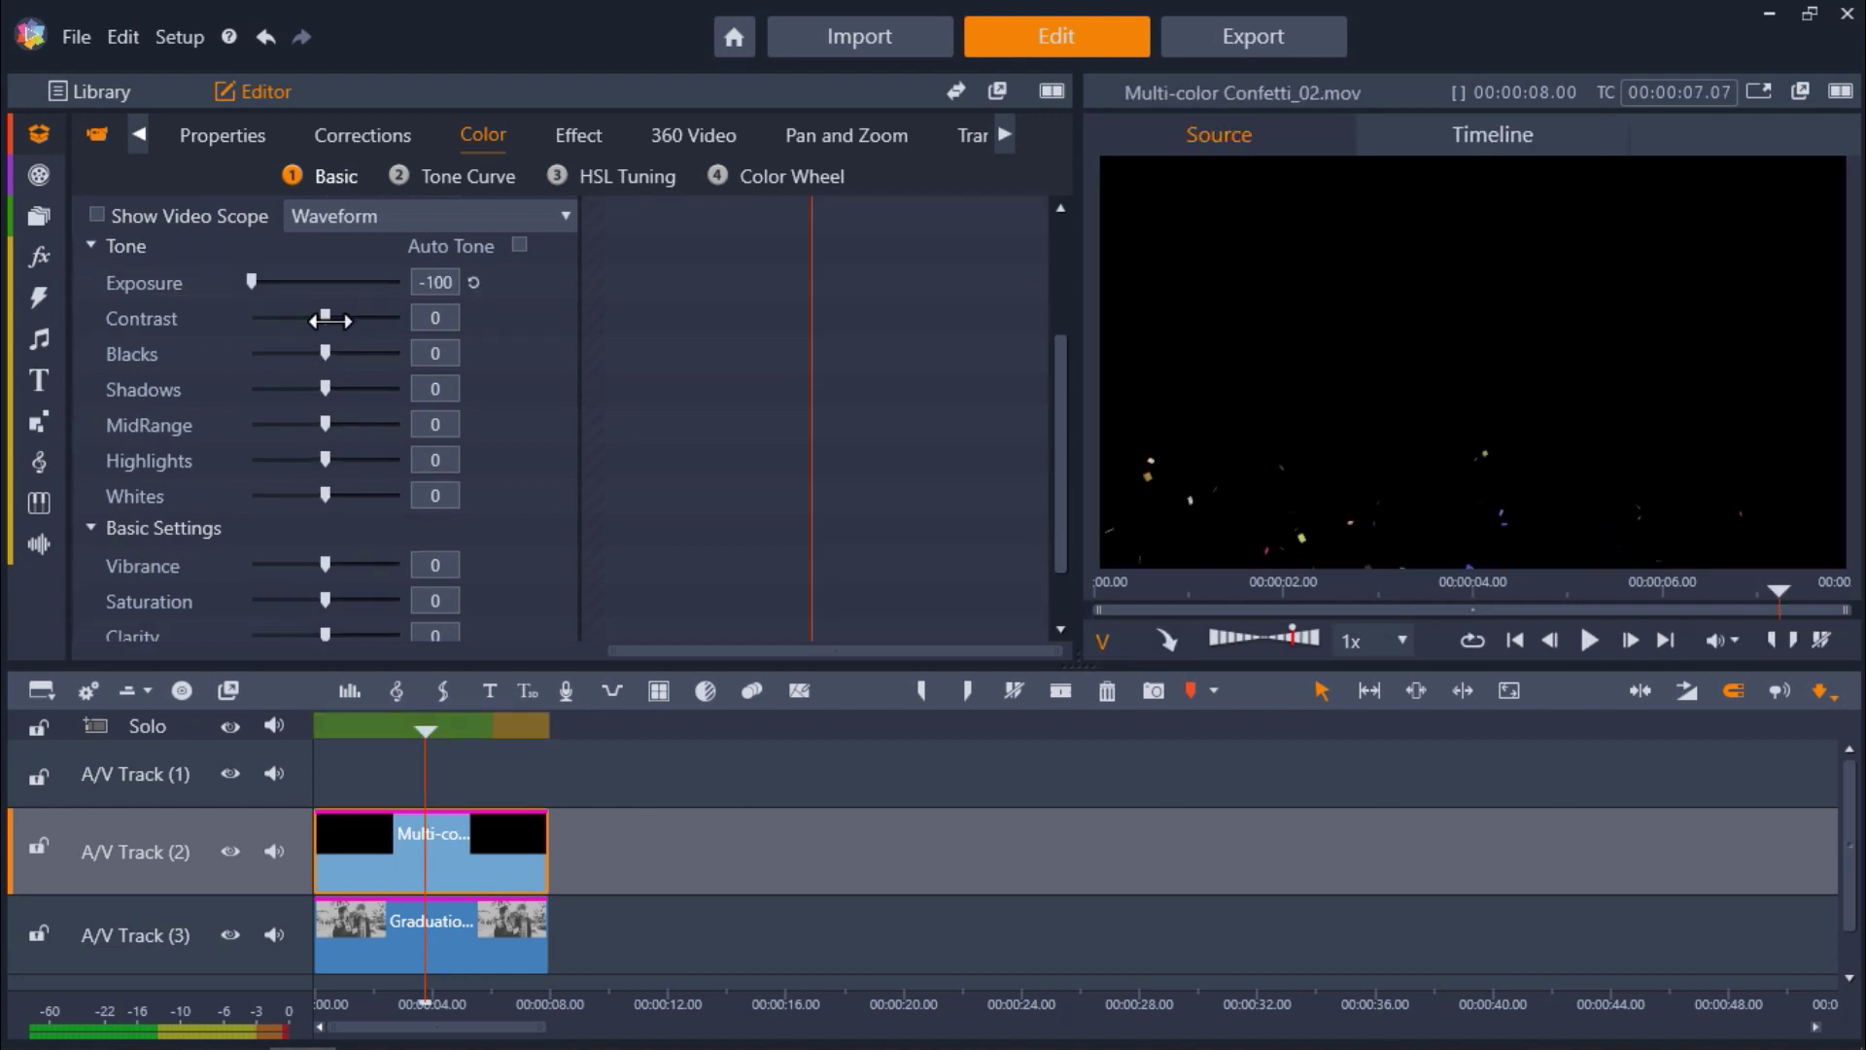
{"action": "left_click_drag", "start_coordinate": [328, 320], "coordinate": [490, 329]}
{"action": "left_click_drag", "start_coordinate": [427, 795], "coordinate": [322, 782]}
{"action": "left_click", "coordinate": [1612, 638]}
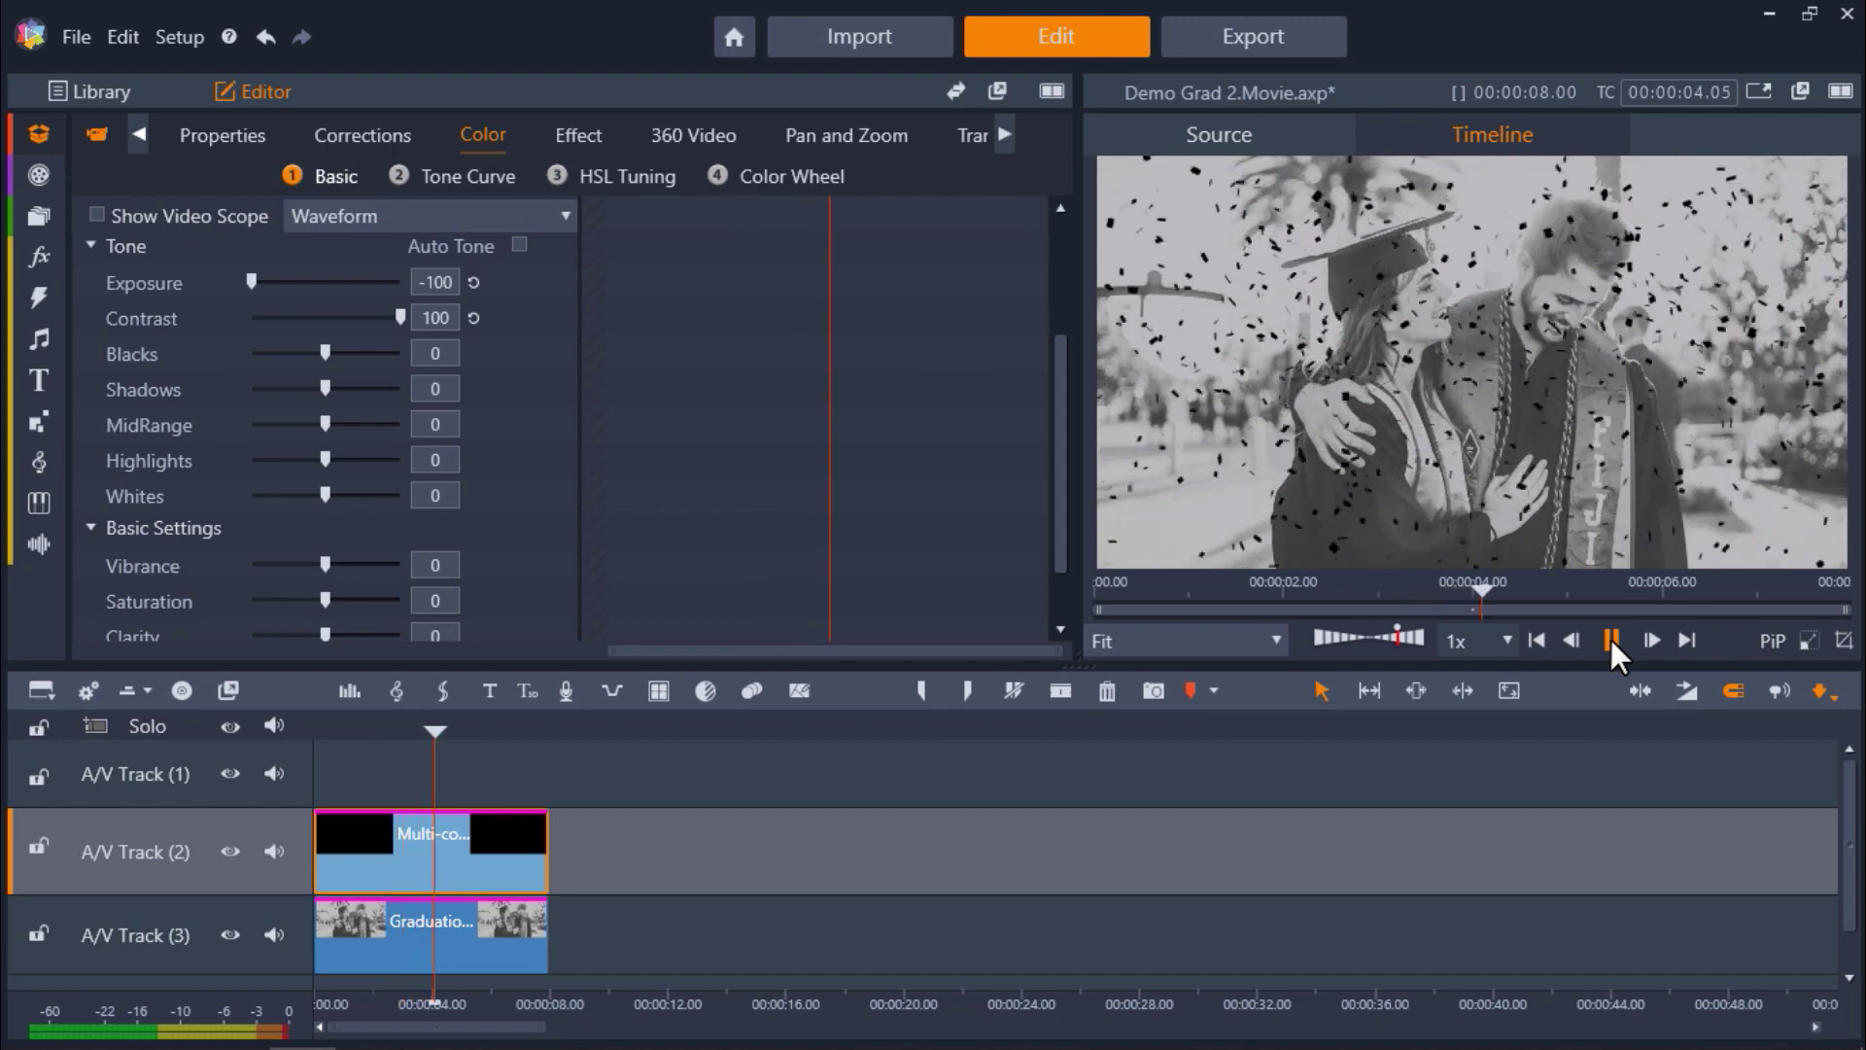
Add the Artistic Swirl GPU (Moving Swirl) effect to the confetti clip and preview from the start.
{"action": "left_click", "coordinate": [1610, 638]}
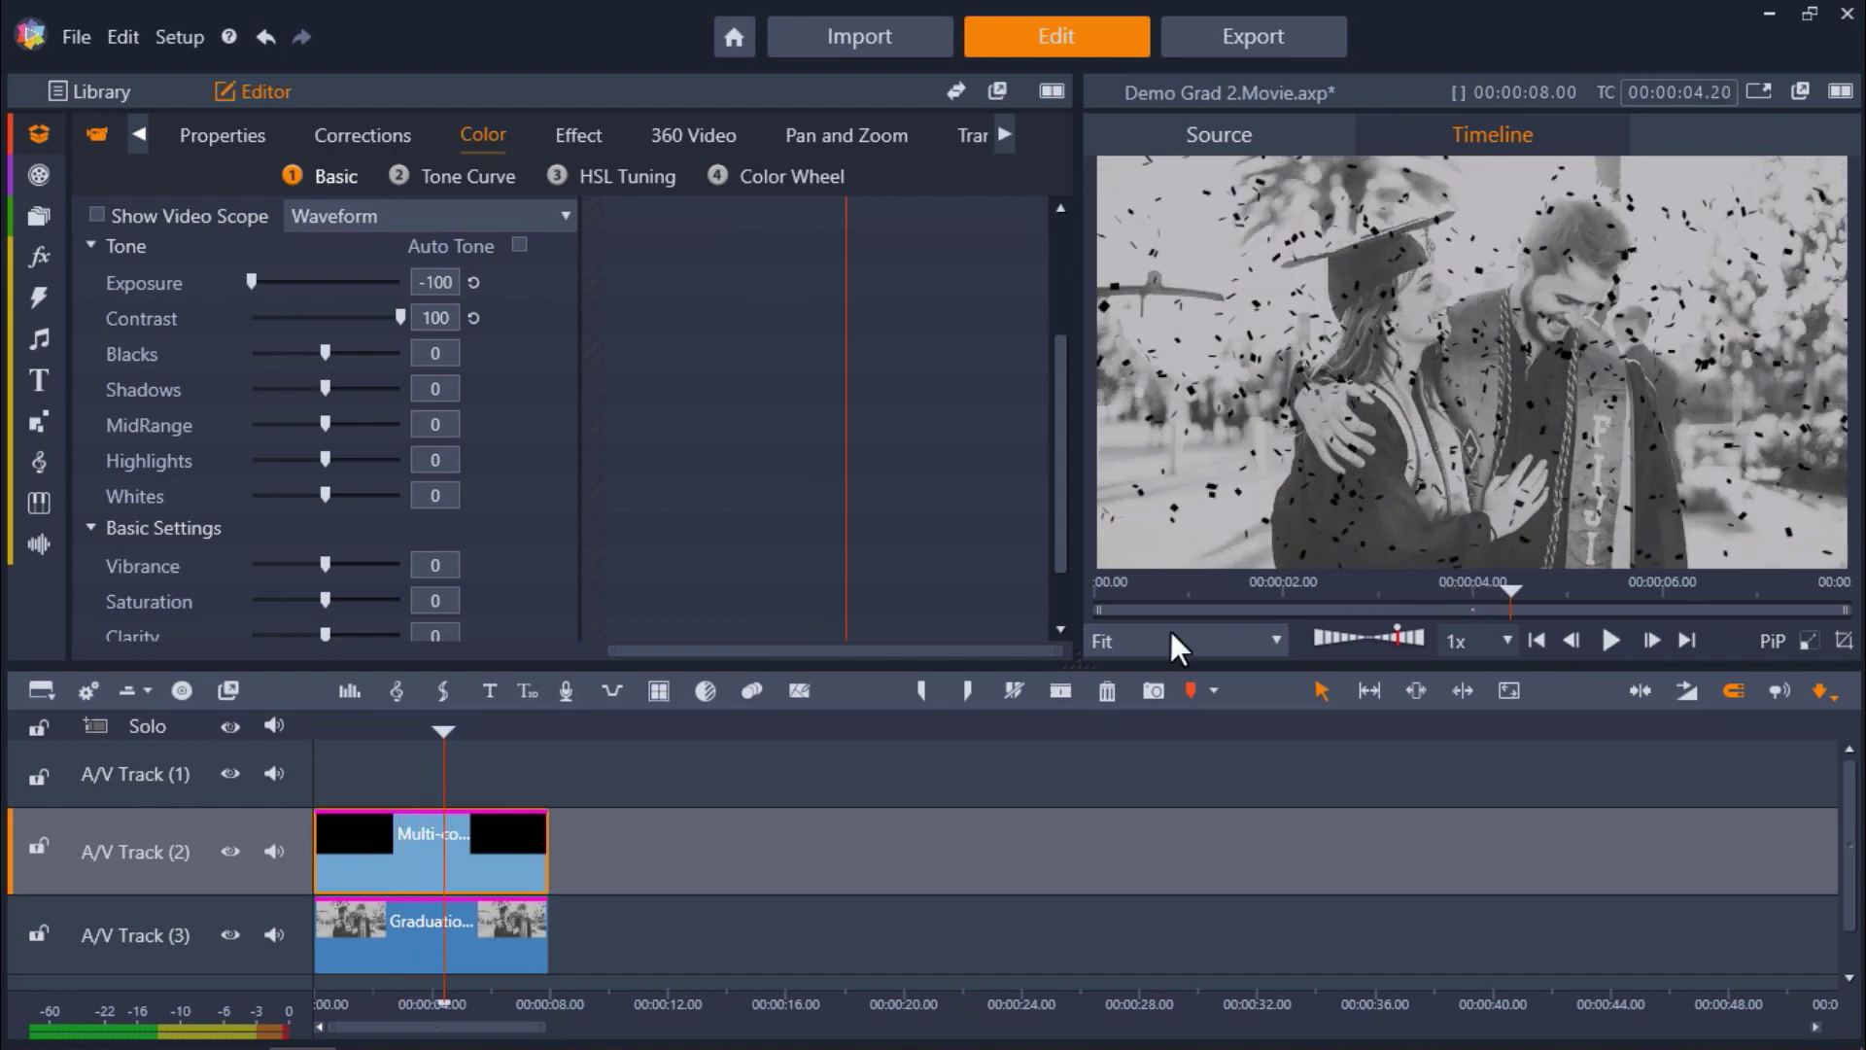
{"action": "left_click", "coordinate": [39, 255]}
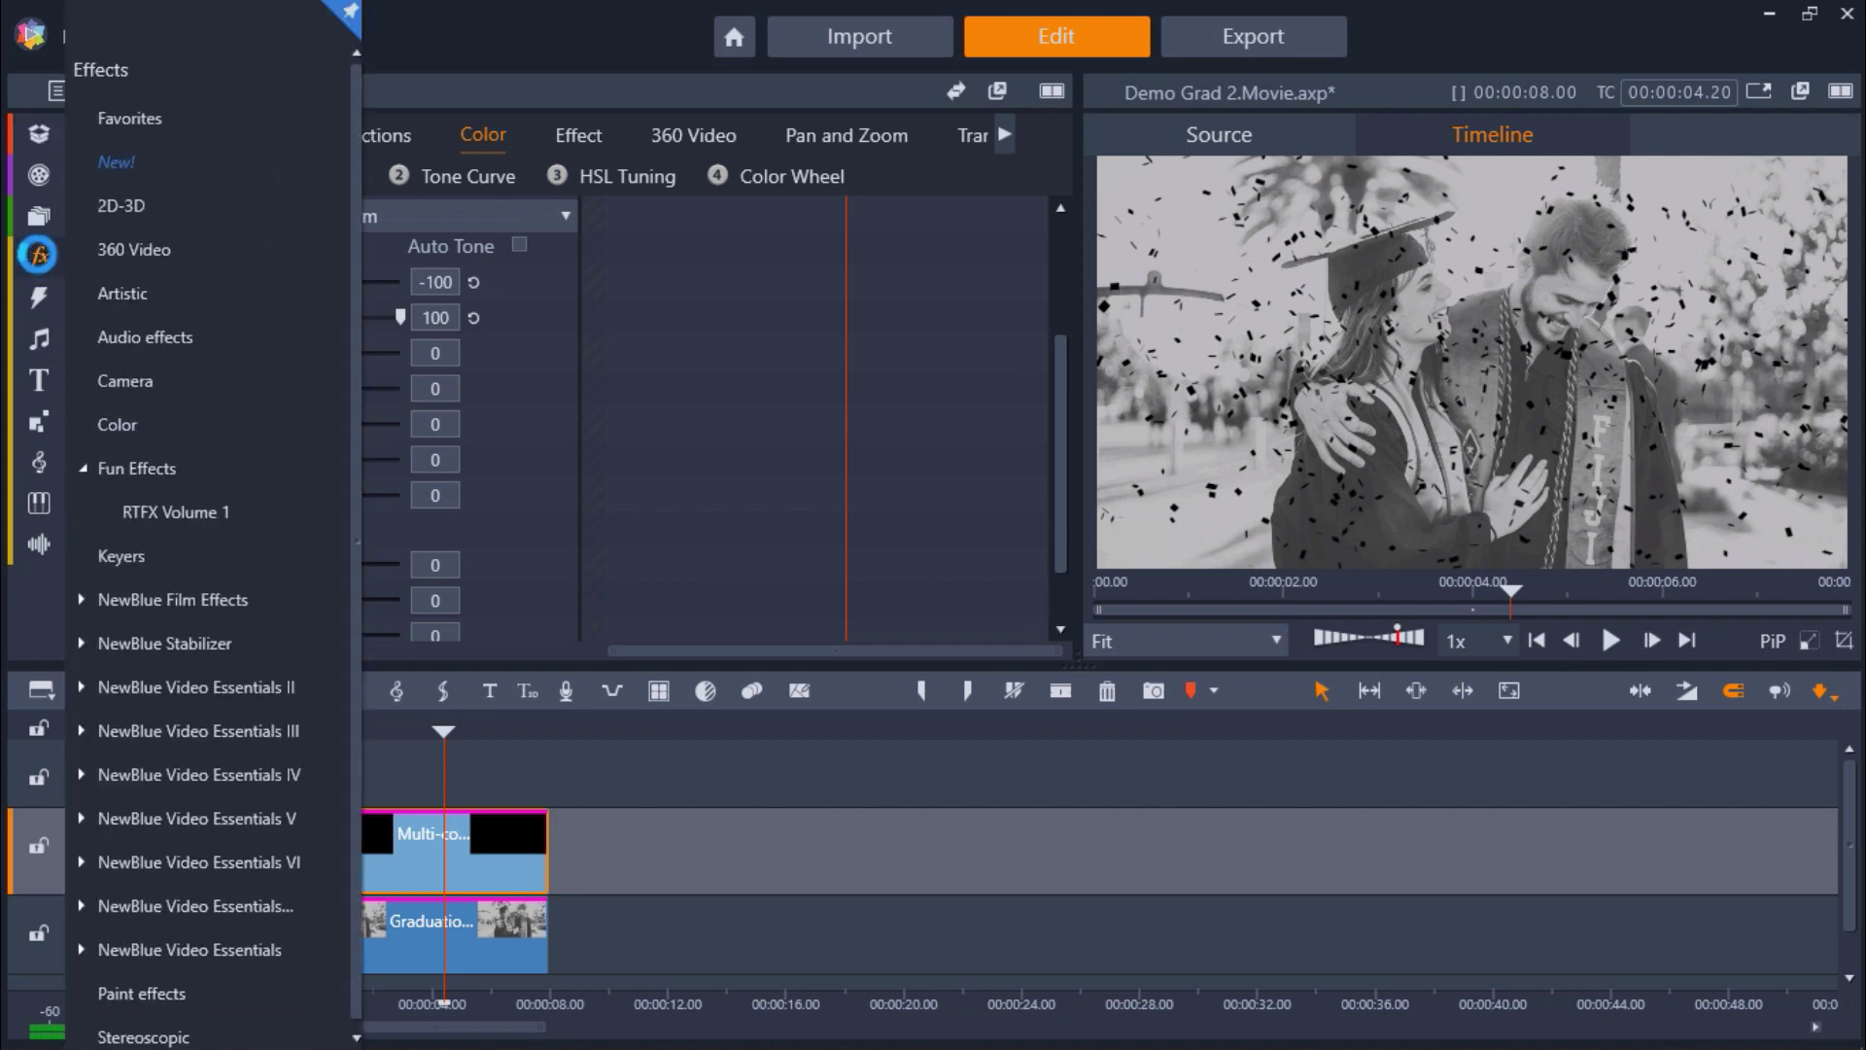
{"action": "left_click", "coordinate": [206, 295]}
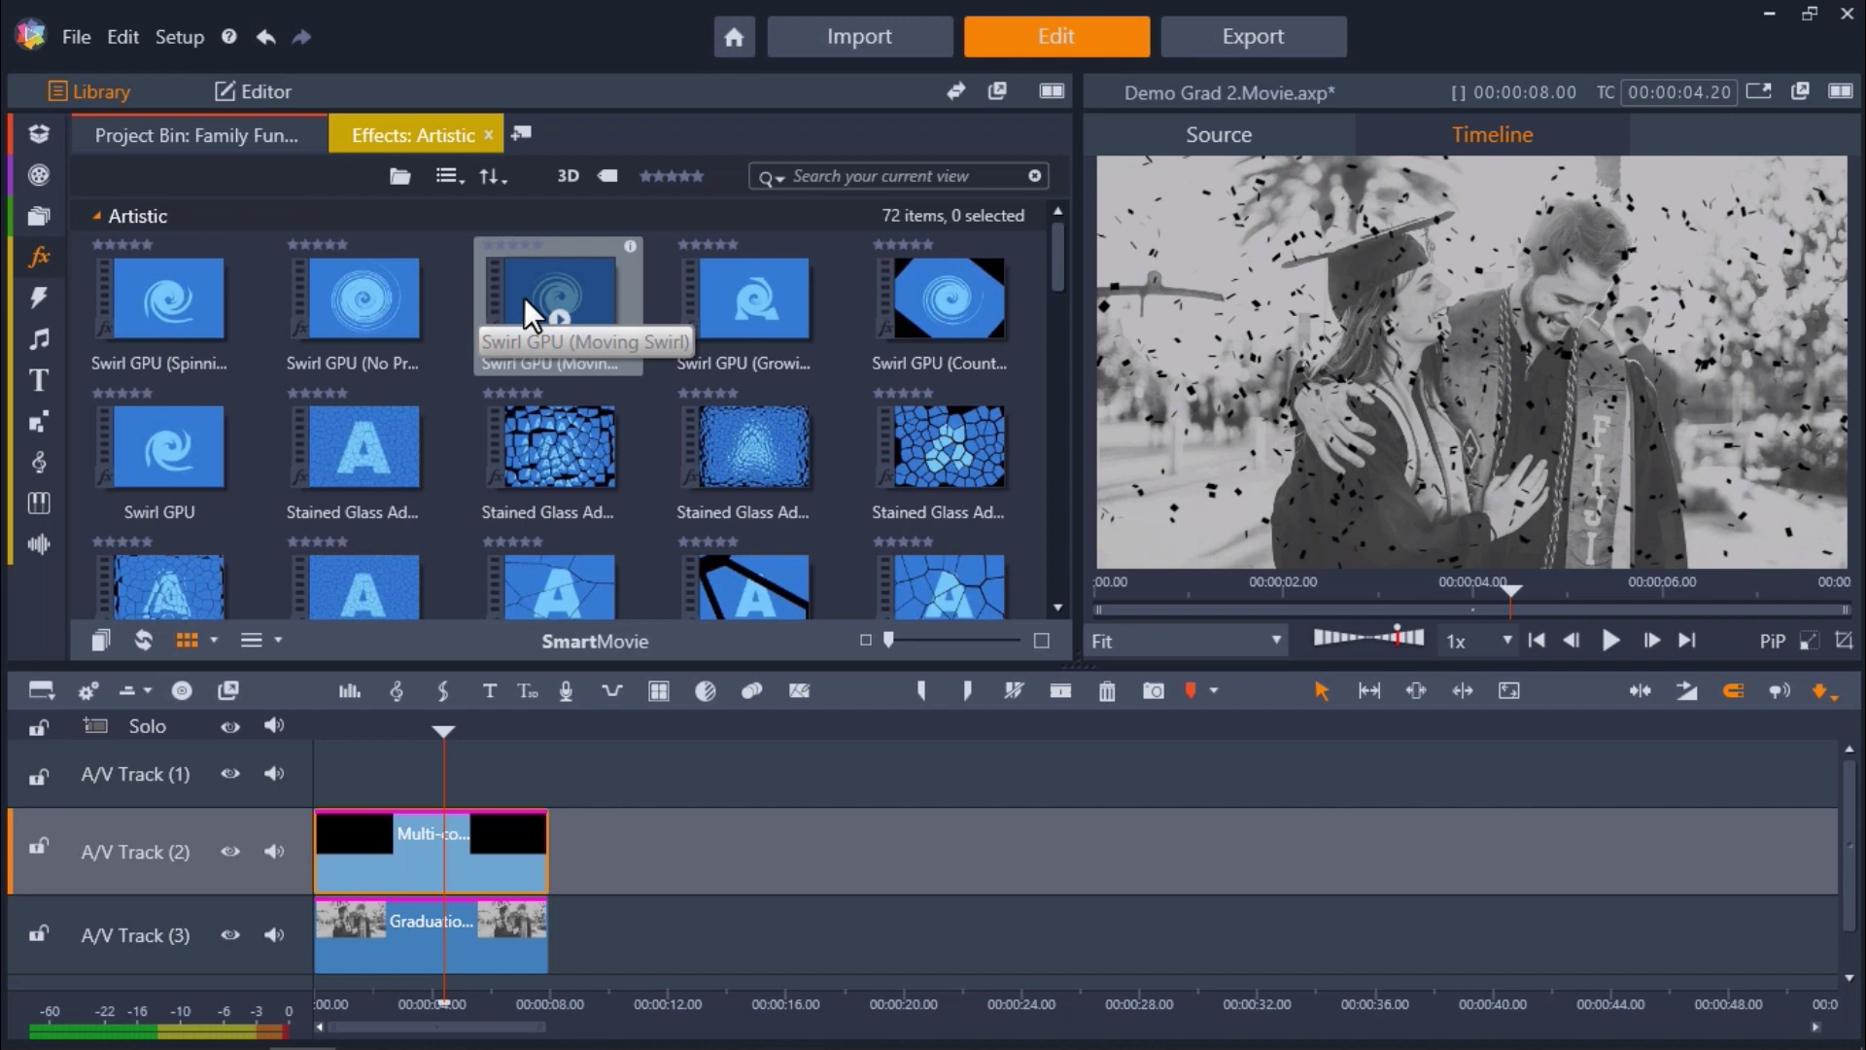
{"action": "left_click_drag", "start_coordinate": [523, 297], "coordinate": [398, 838]}
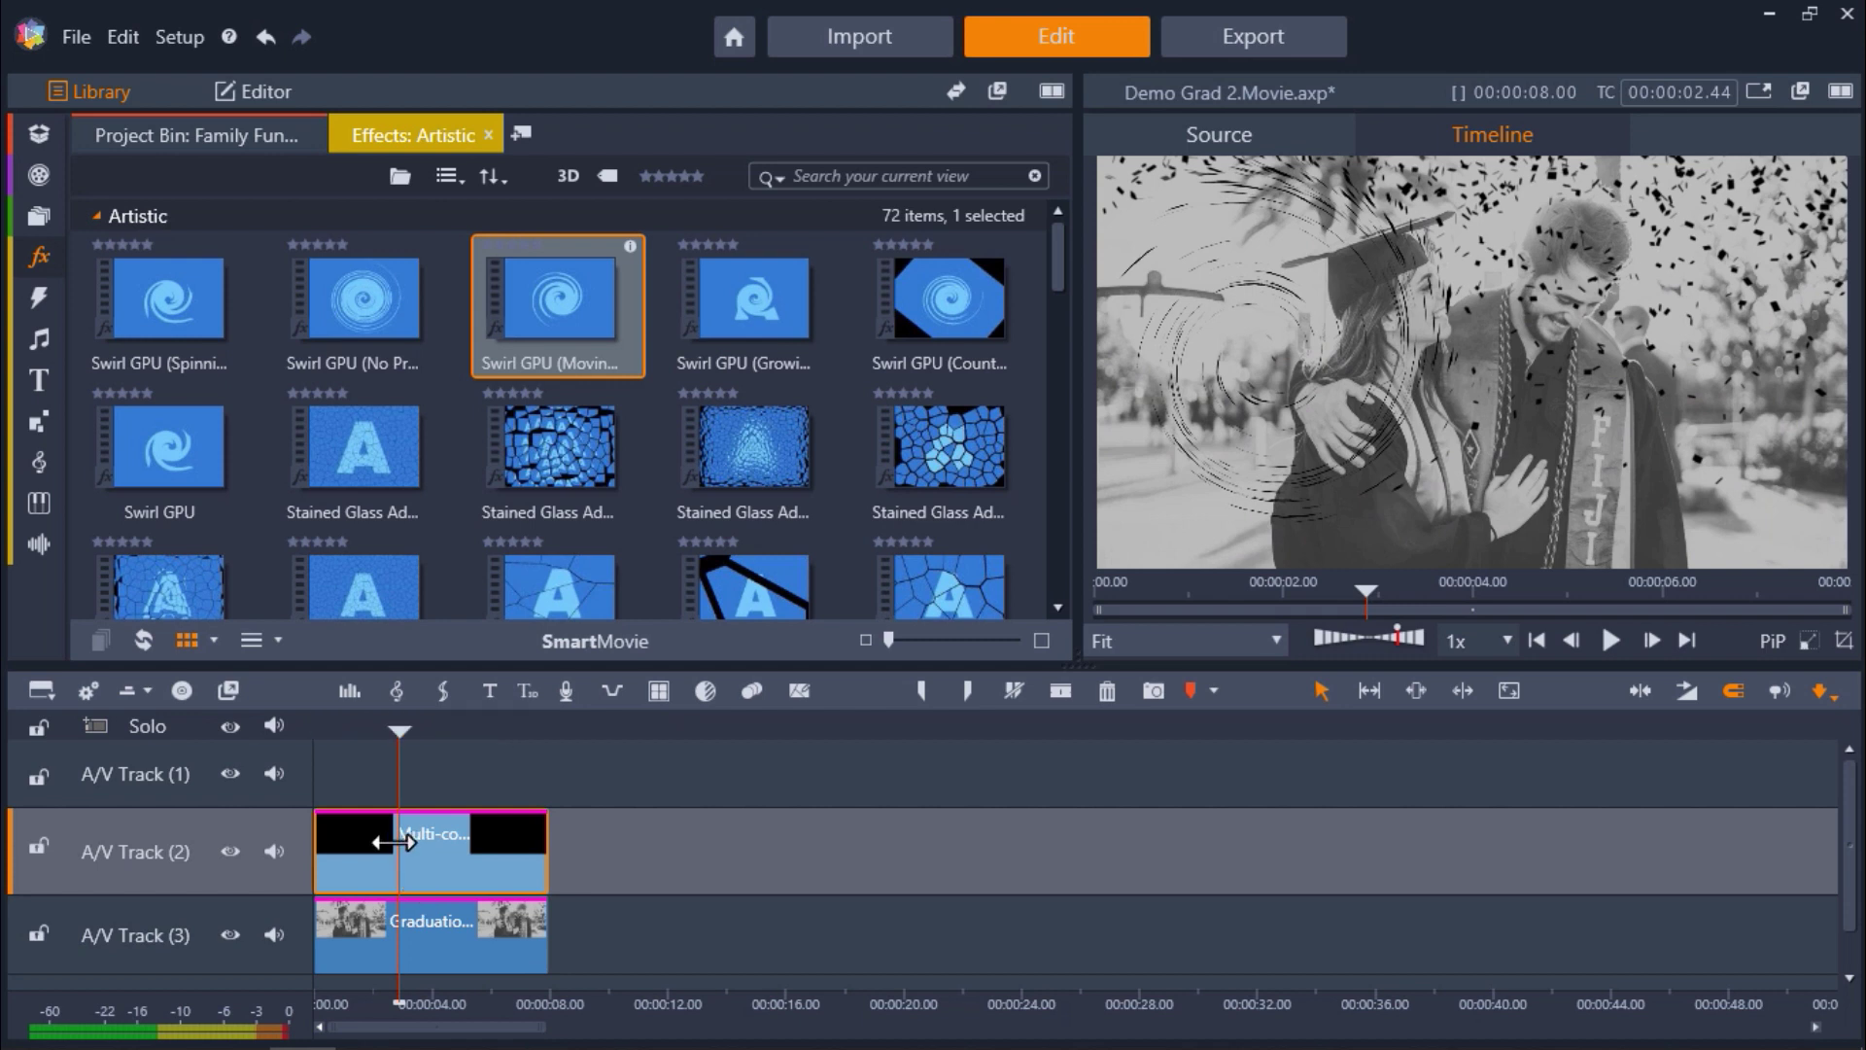
{"action": "key", "text": "Home"}
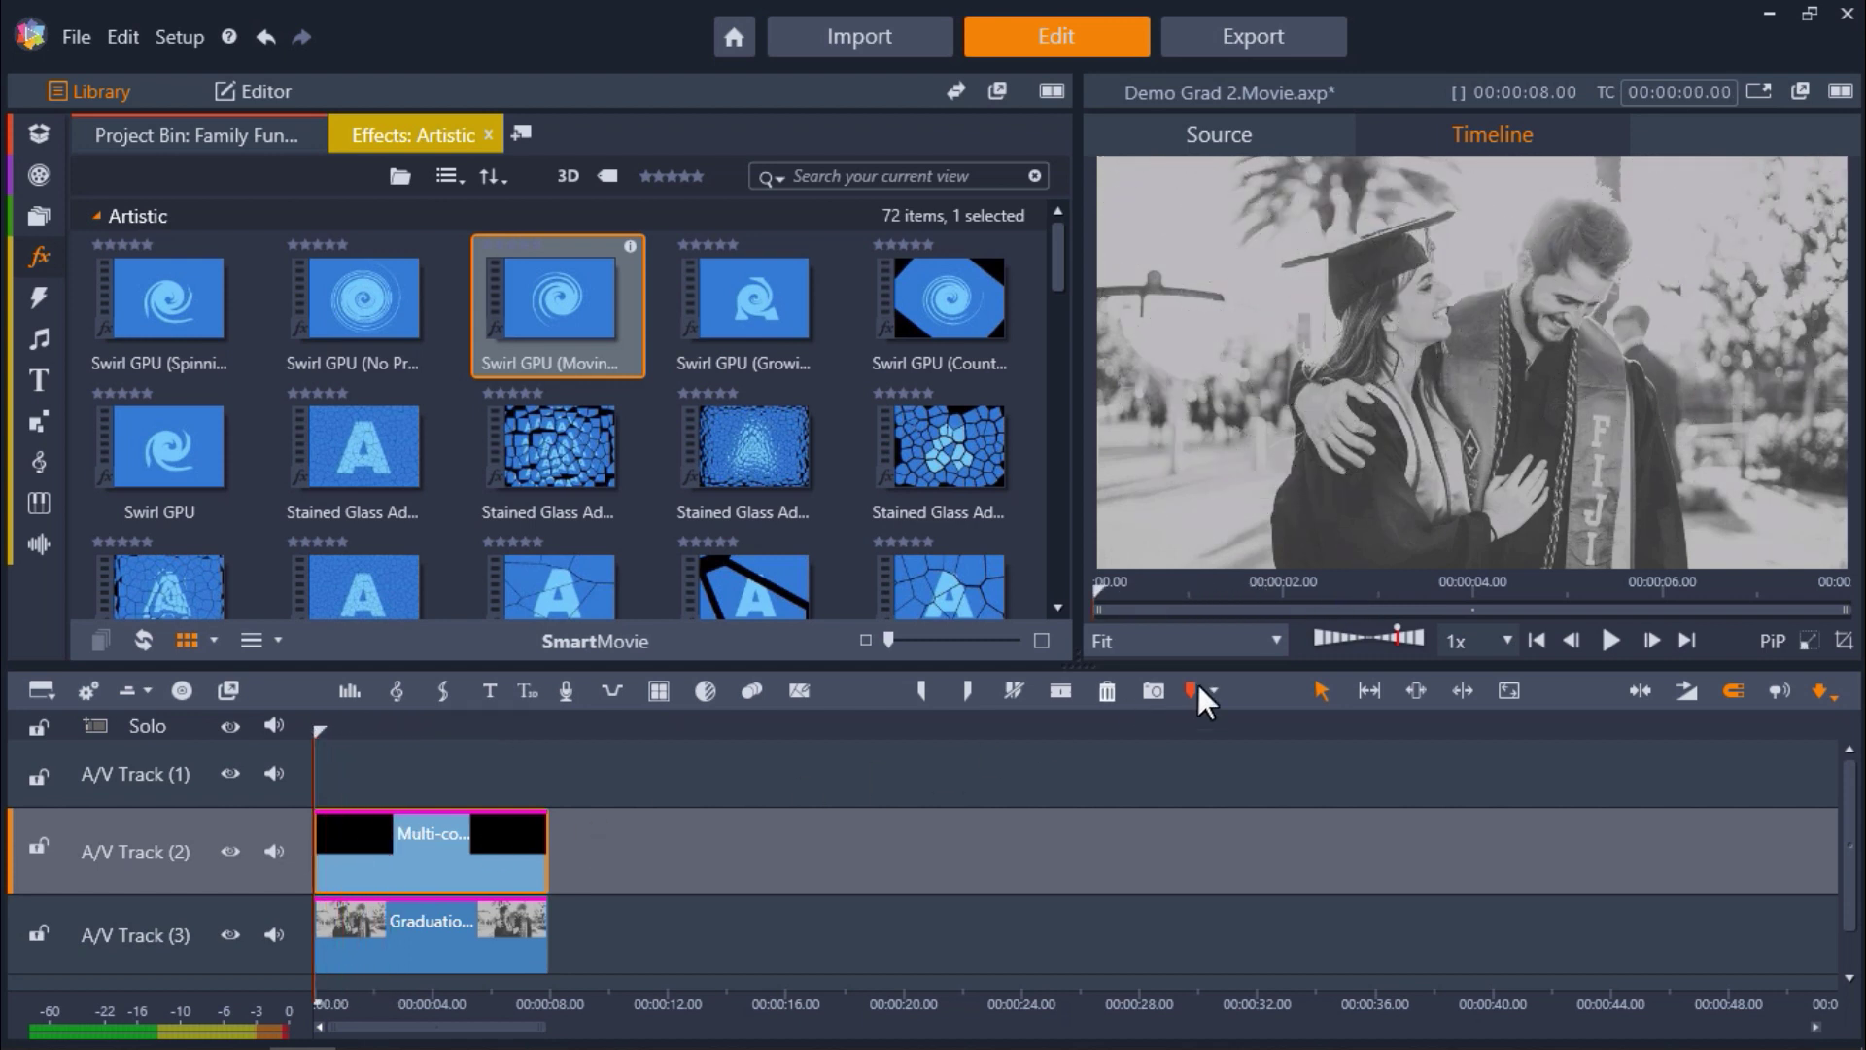
{"action": "left_click", "coordinate": [1614, 648]}
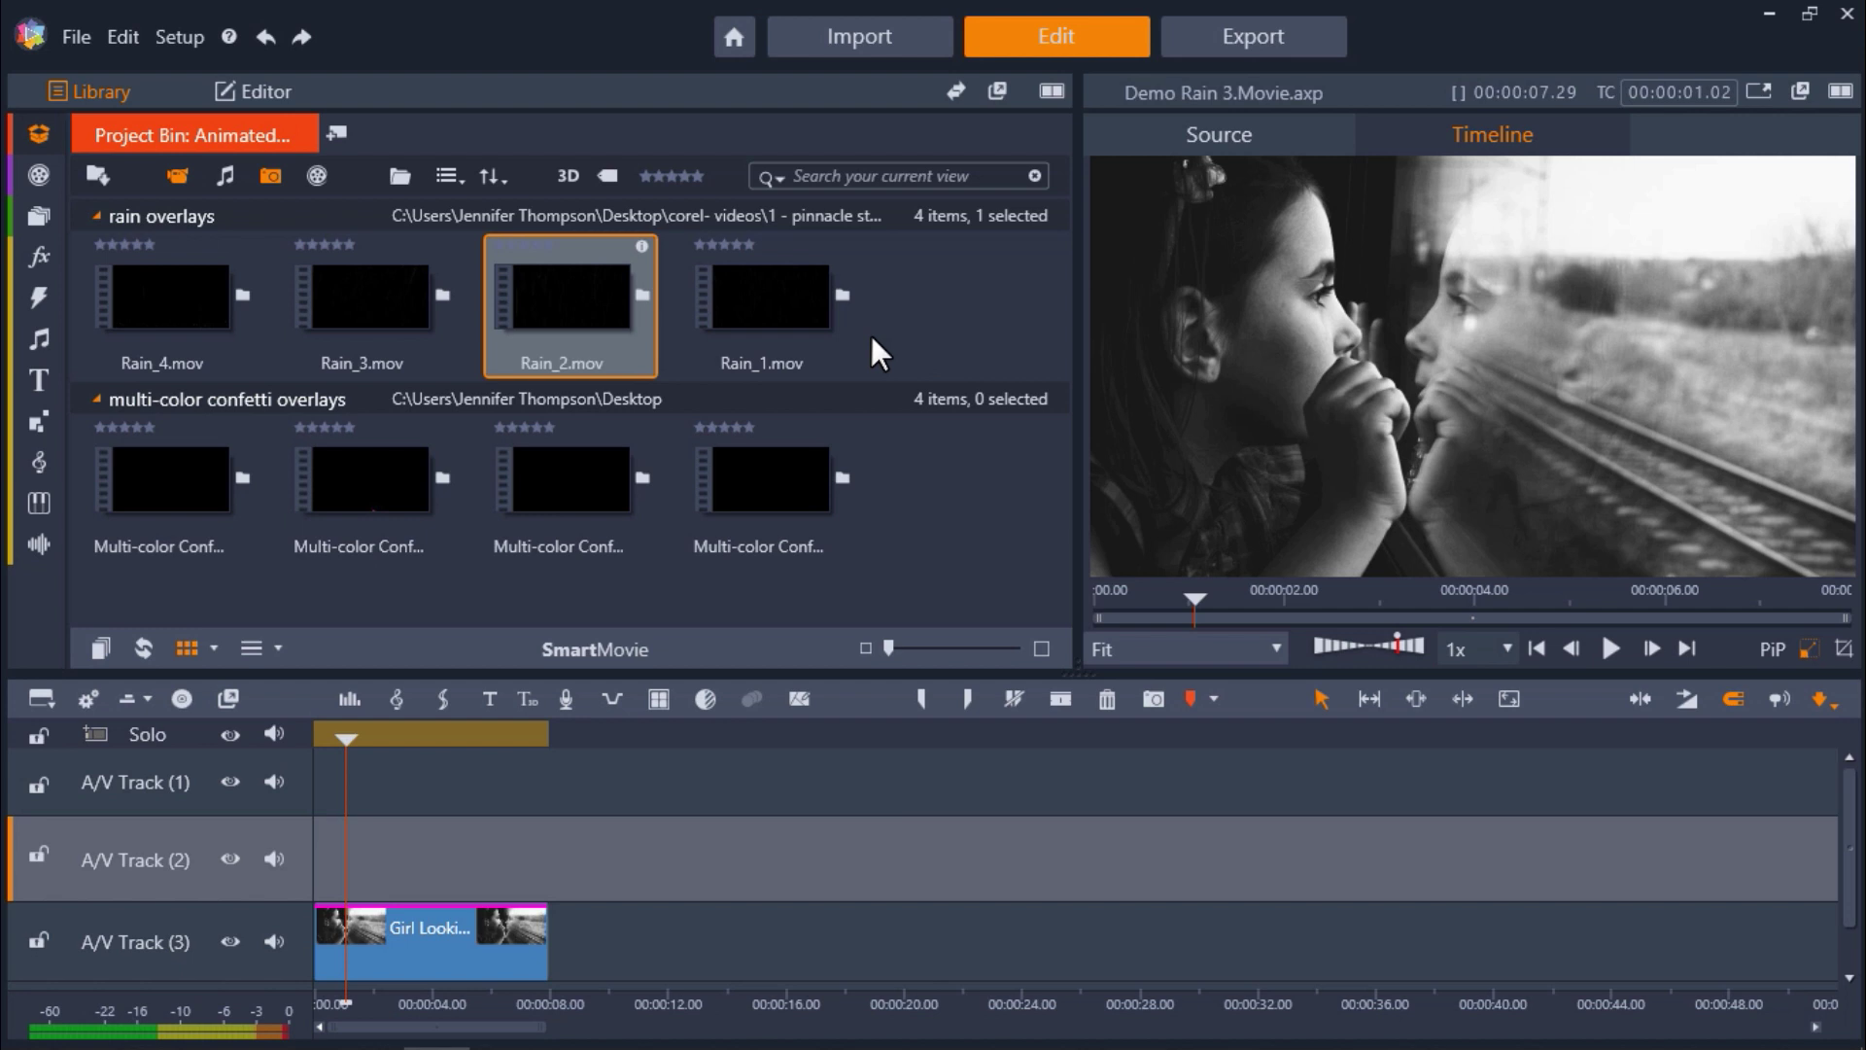
Place Rain_2.mov at the start of A/V Track (2) above the girl clip and preview it.
{"action": "mouse_move", "coordinate": [605, 313]}
{"action": "left_click_drag", "start_coordinate": [602, 319], "coordinate": [321, 853]}
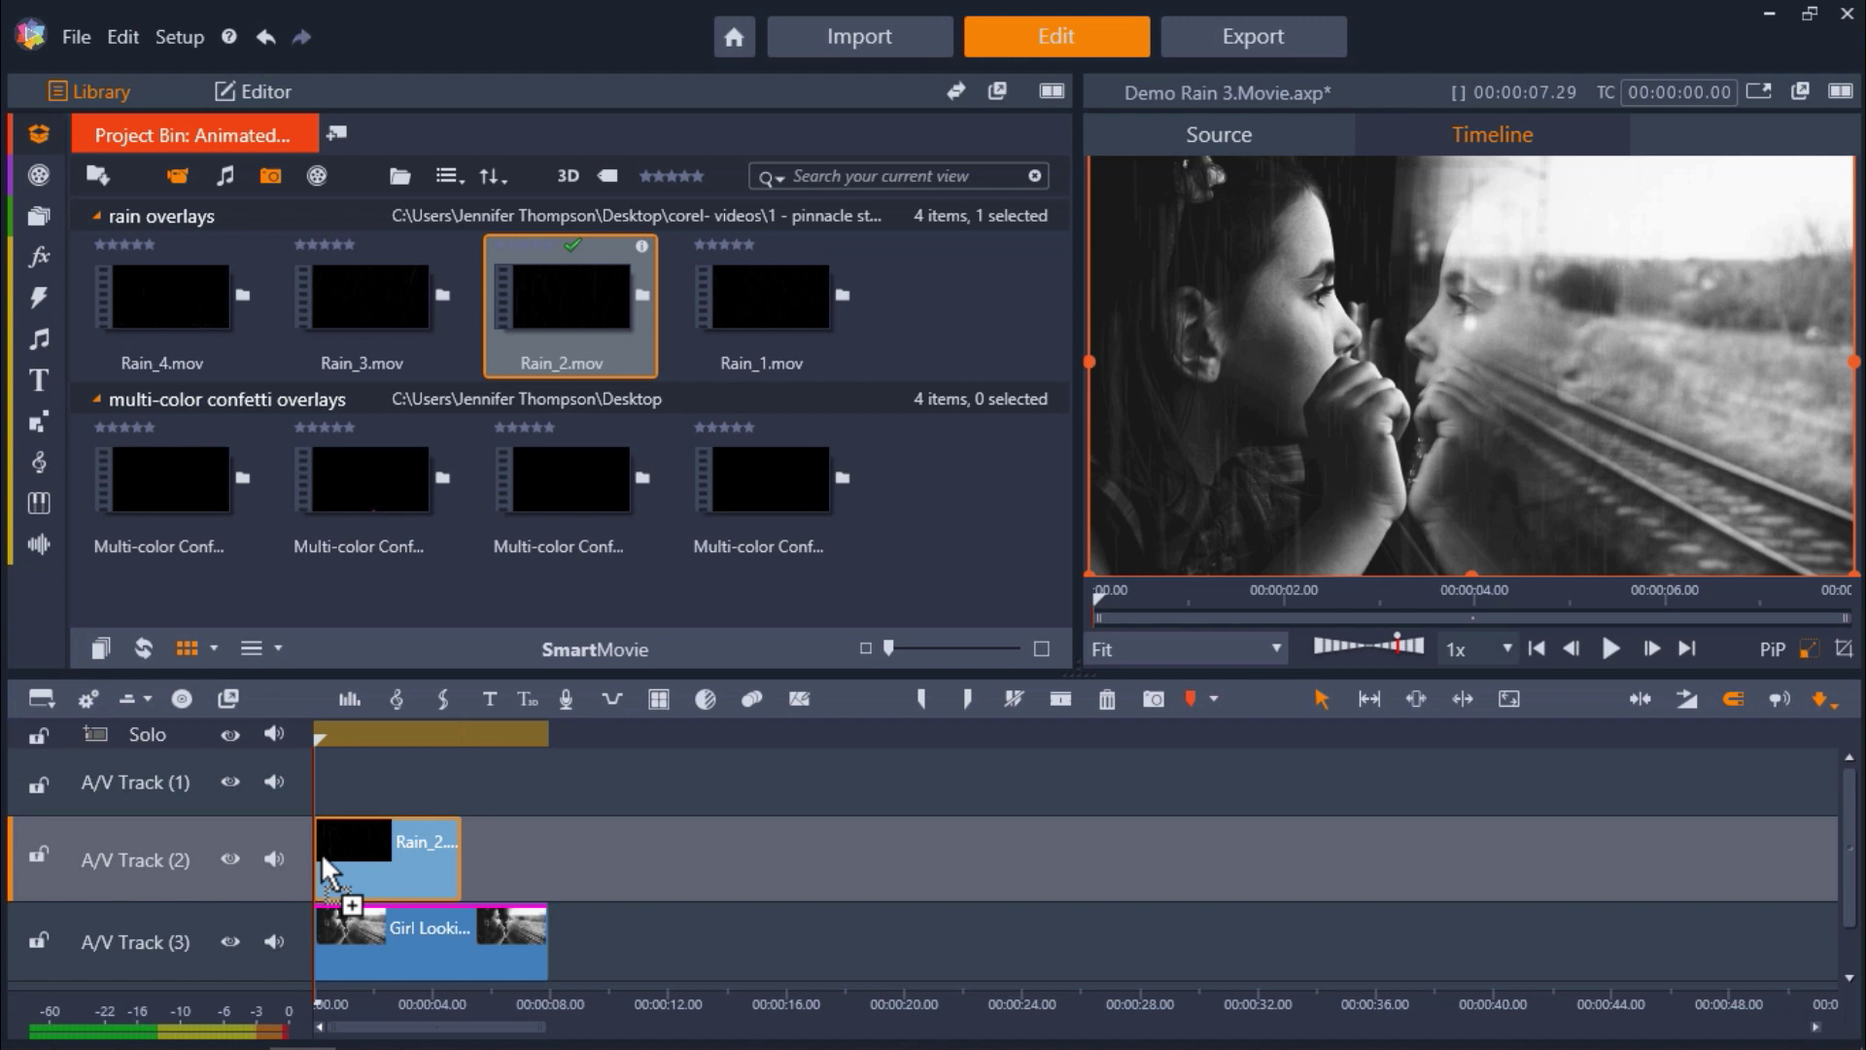
{"action": "left_click", "coordinate": [326, 853]}
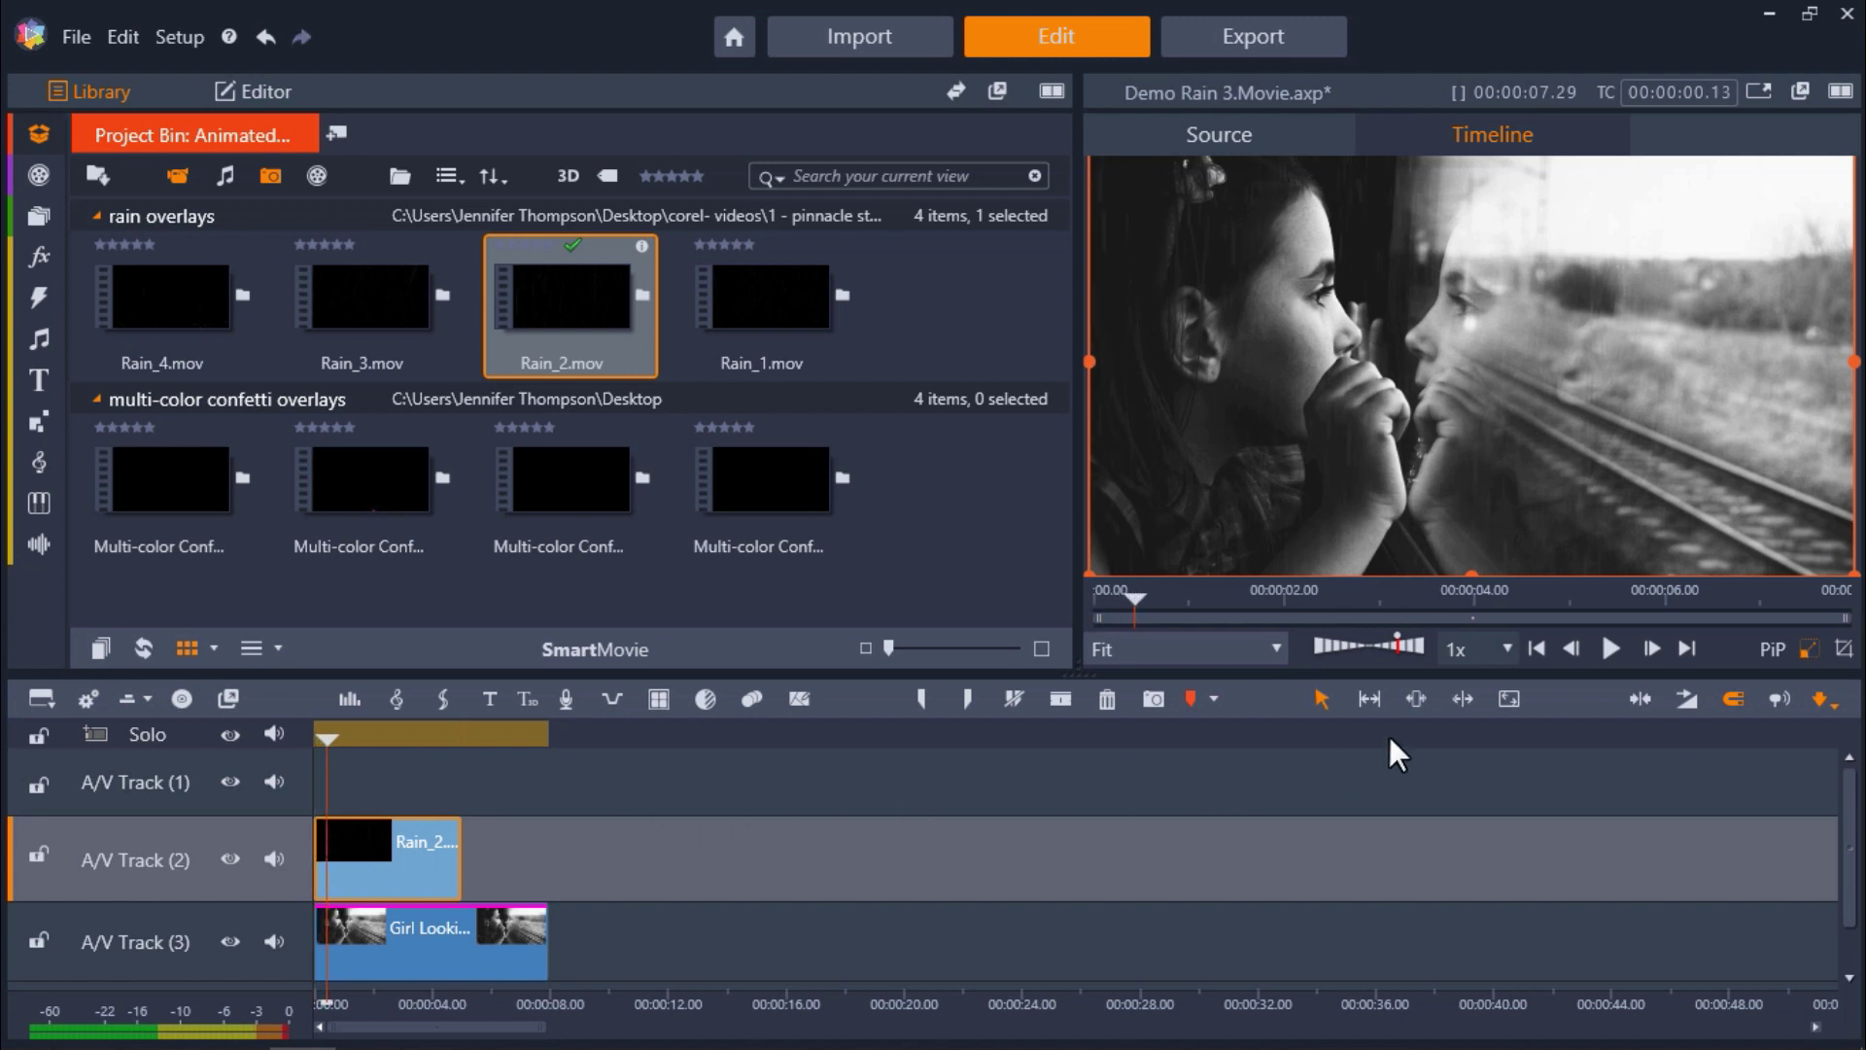
{"action": "left_click", "coordinate": [1606, 651]}
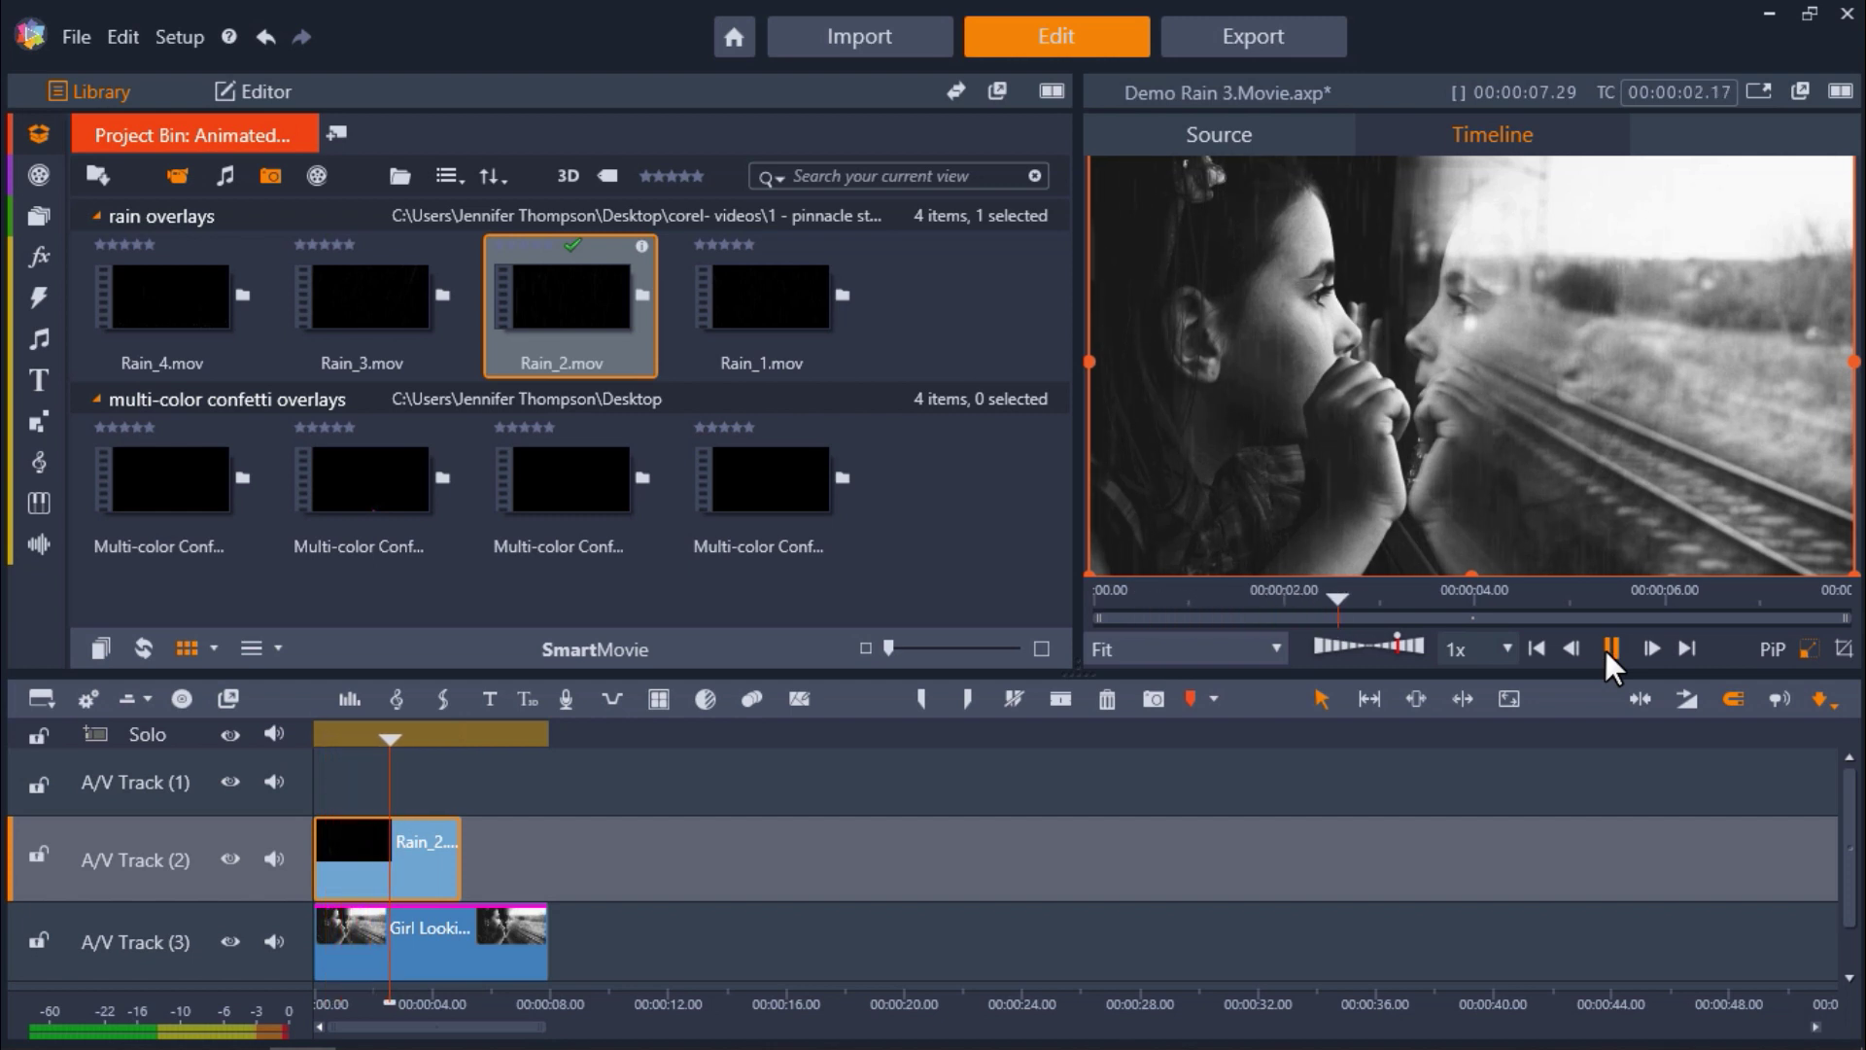
Crop the left side off the rain overlay so only the train window gets rain, then preview.
{"action": "left_click", "coordinate": [1606, 649]}
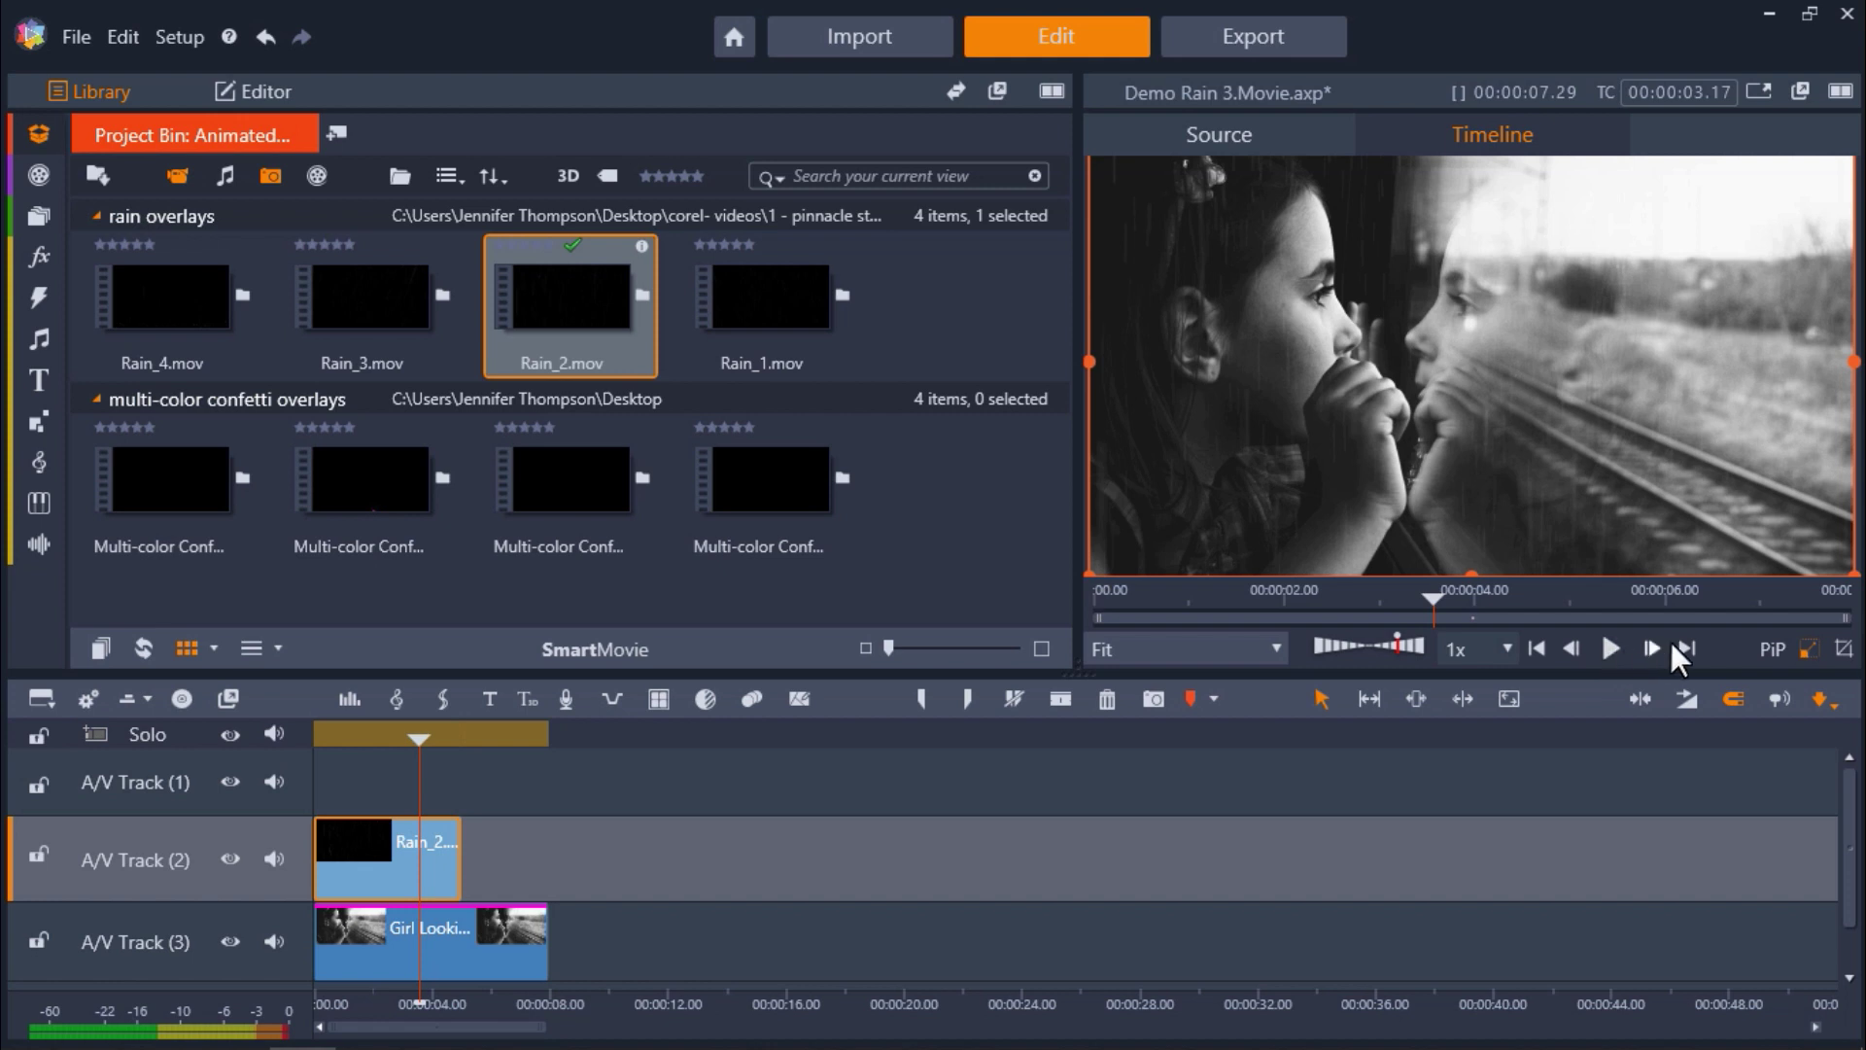
{"action": "left_click", "coordinate": [1844, 647]}
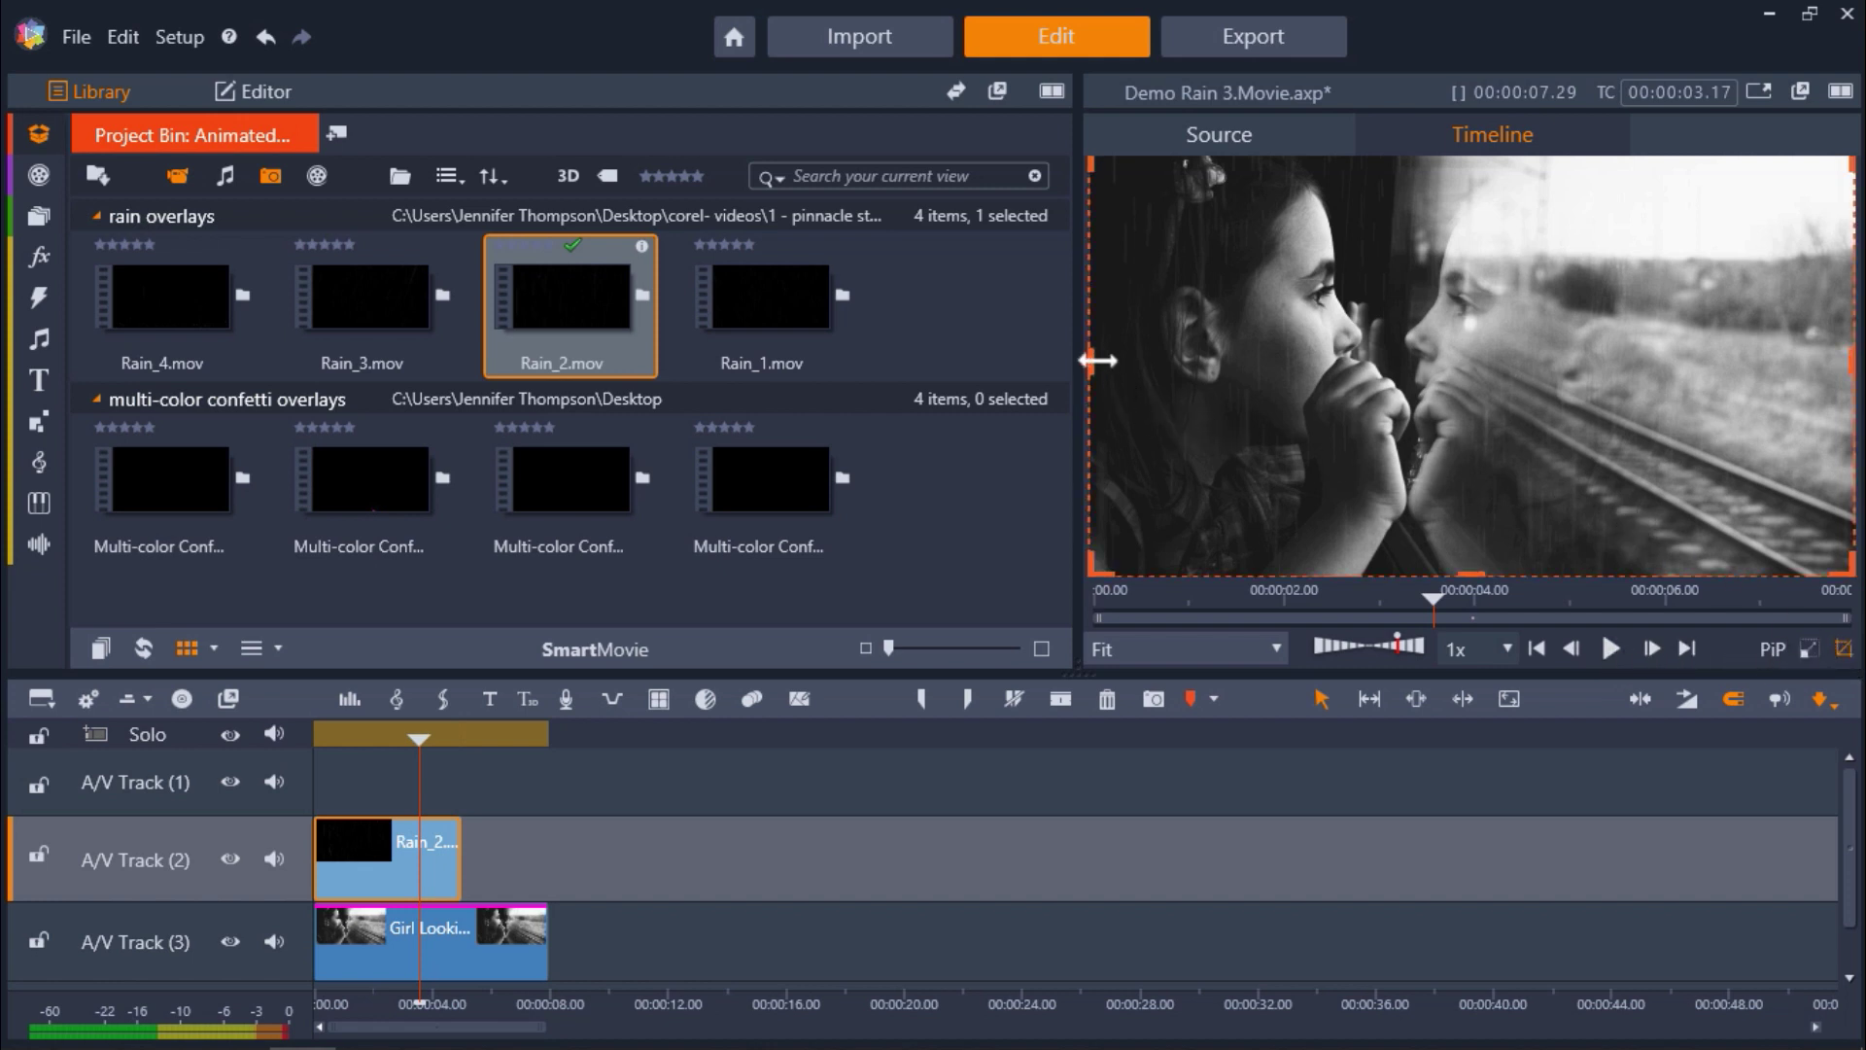
{"action": "key", "text": "Home"}
{"action": "left_click_drag", "start_coordinate": [1144, 361], "coordinate": [1438, 391]}
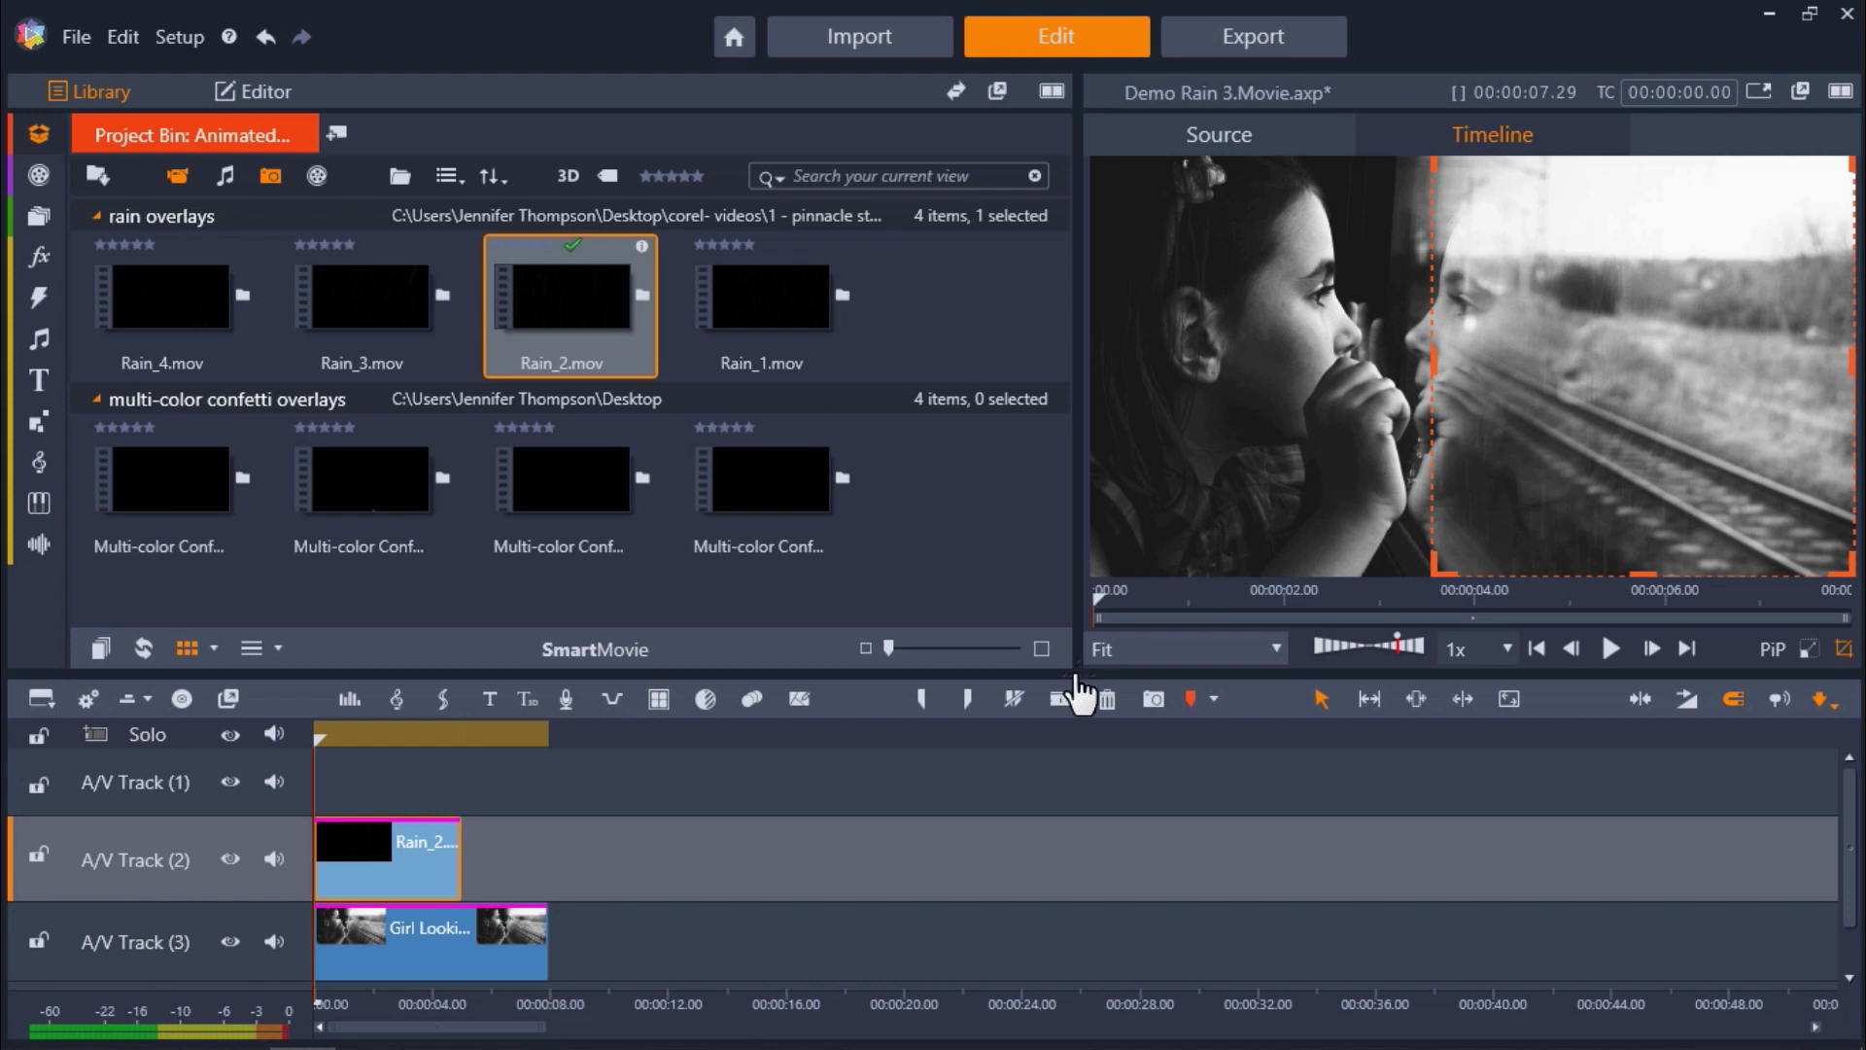
{"action": "left_click", "coordinate": [701, 763]}
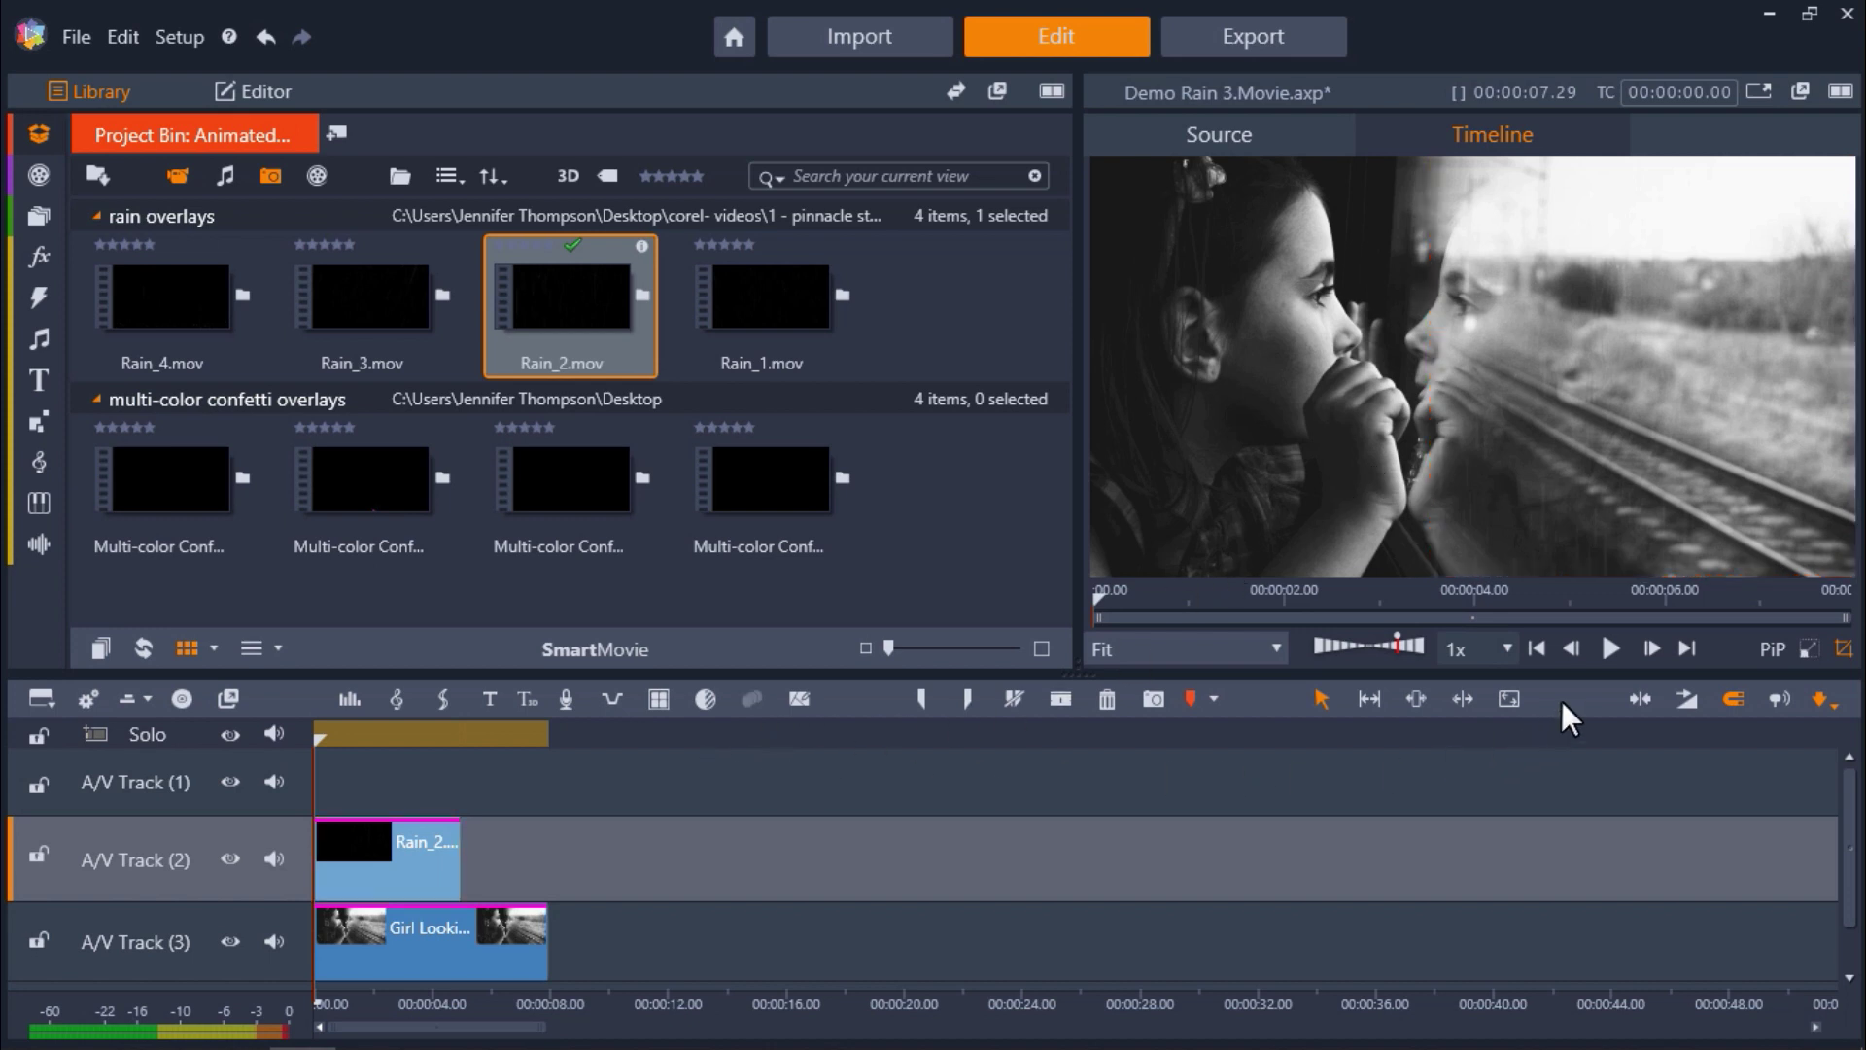
{"action": "left_click", "coordinate": [1610, 649]}
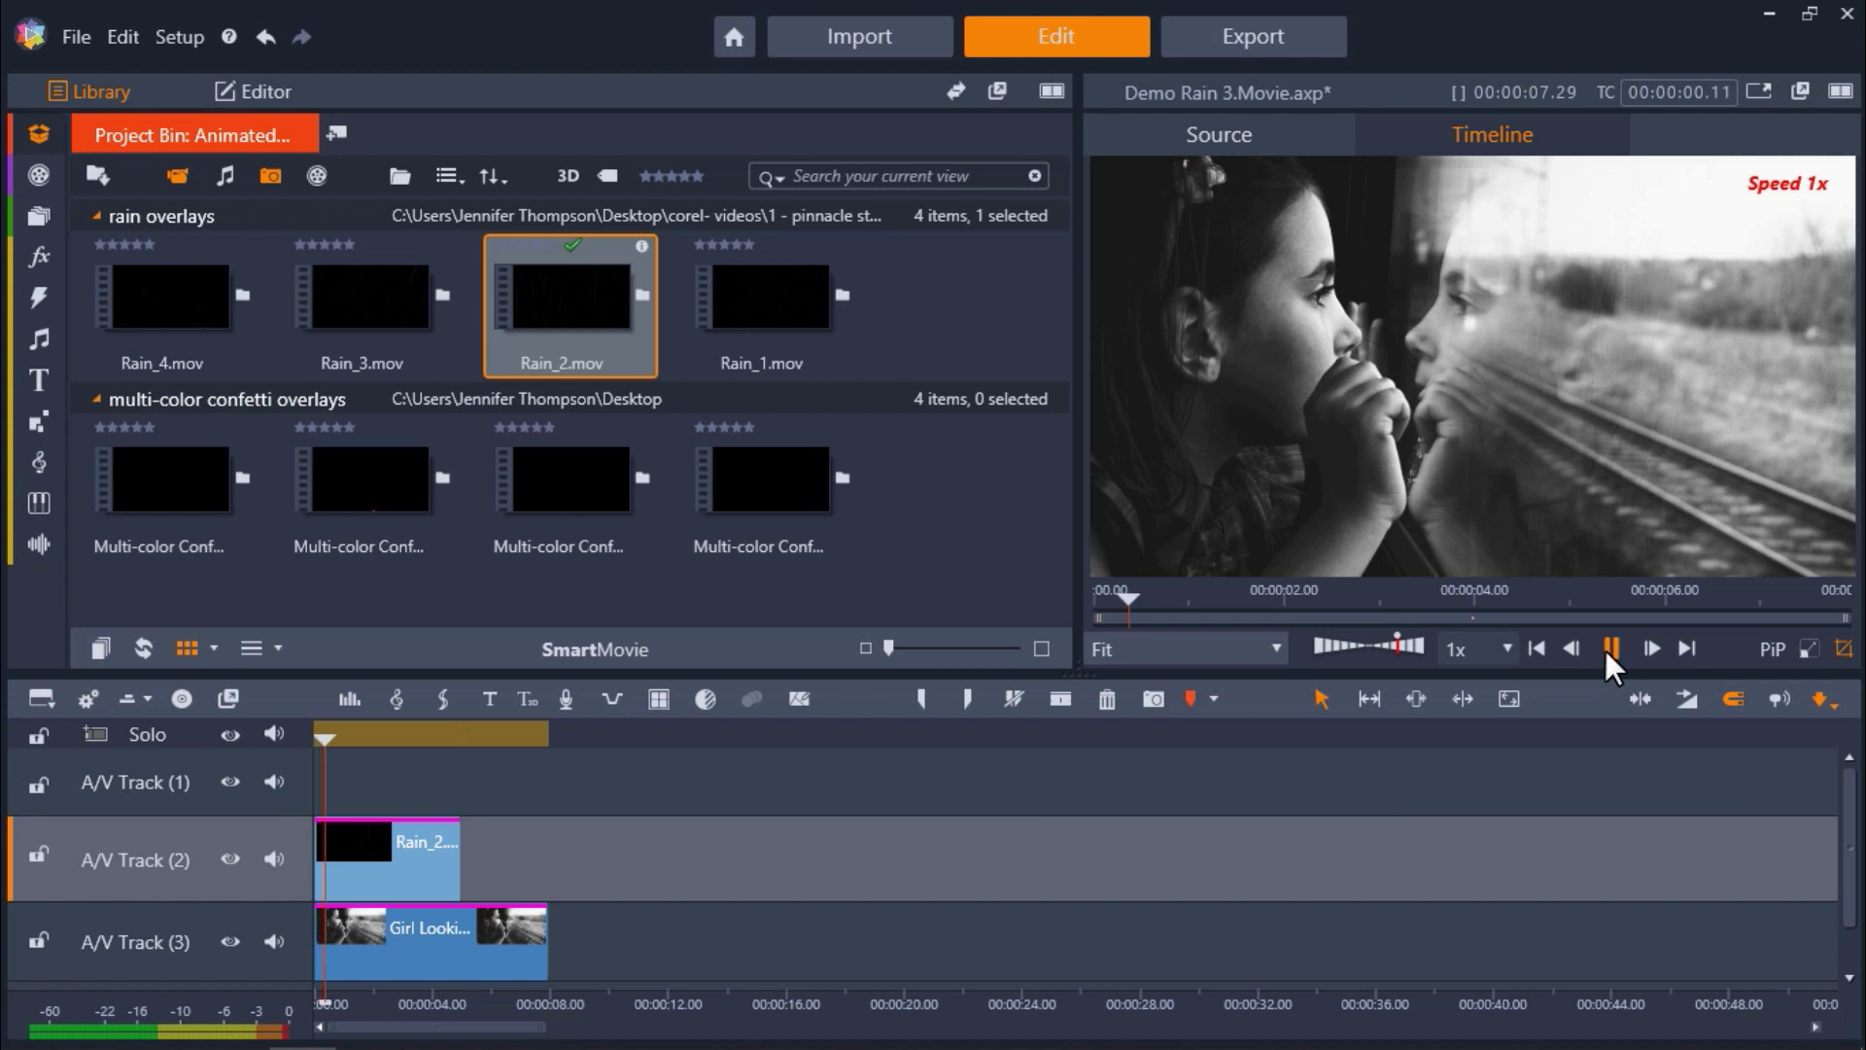